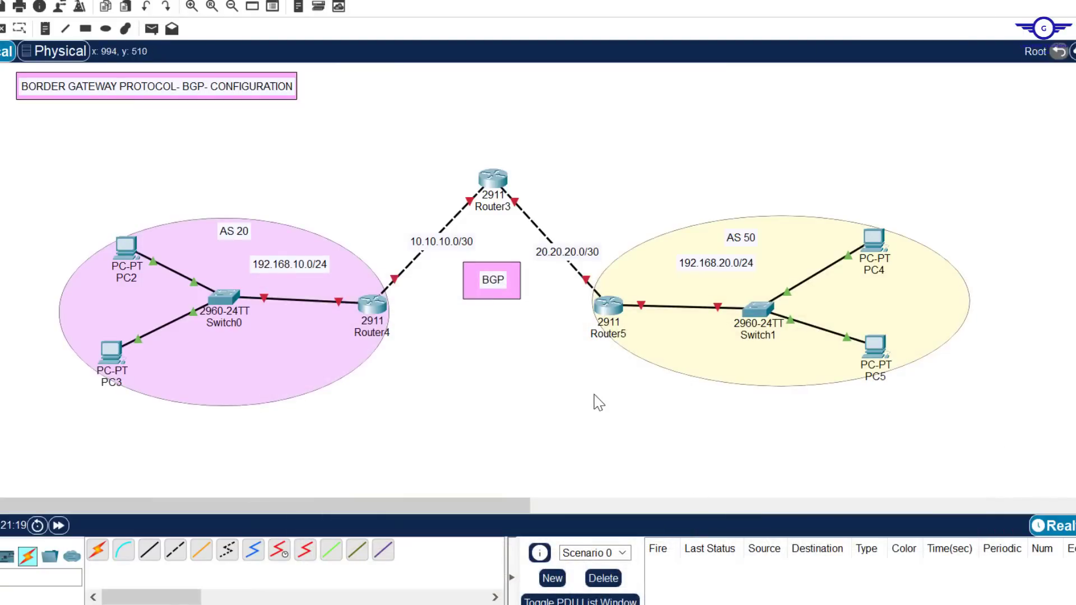
- Switch to the config-guide.txt notes in Notepad and review step 1 about drawing, decorating and commenting the topology
key("alt+Tab")
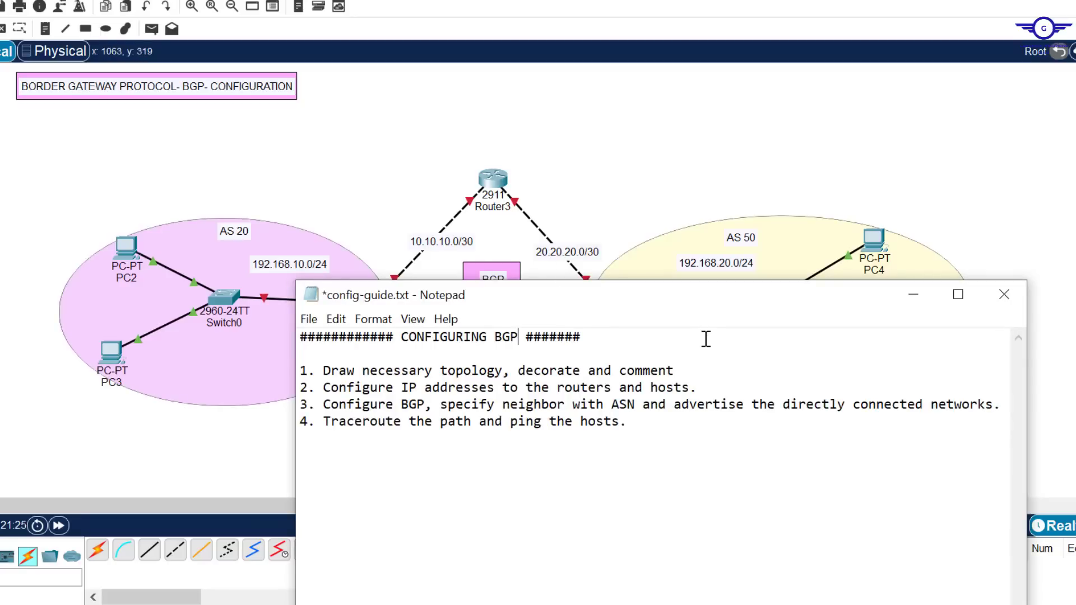
left_click_drag(464, 387, 442, 386)
left_click_drag(674, 370, 249, 365)
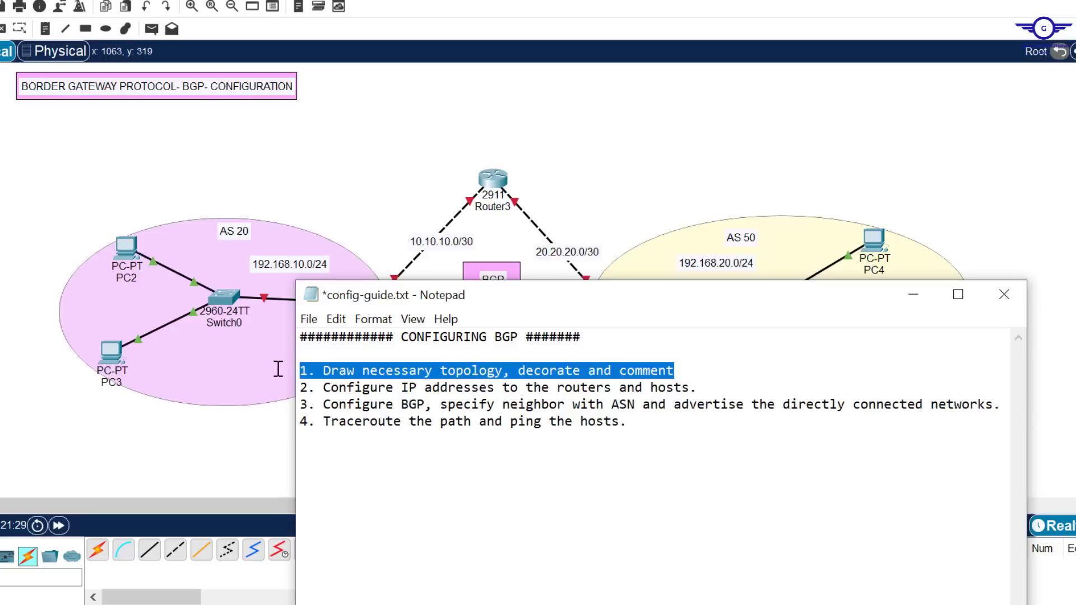
left_click(664, 154)
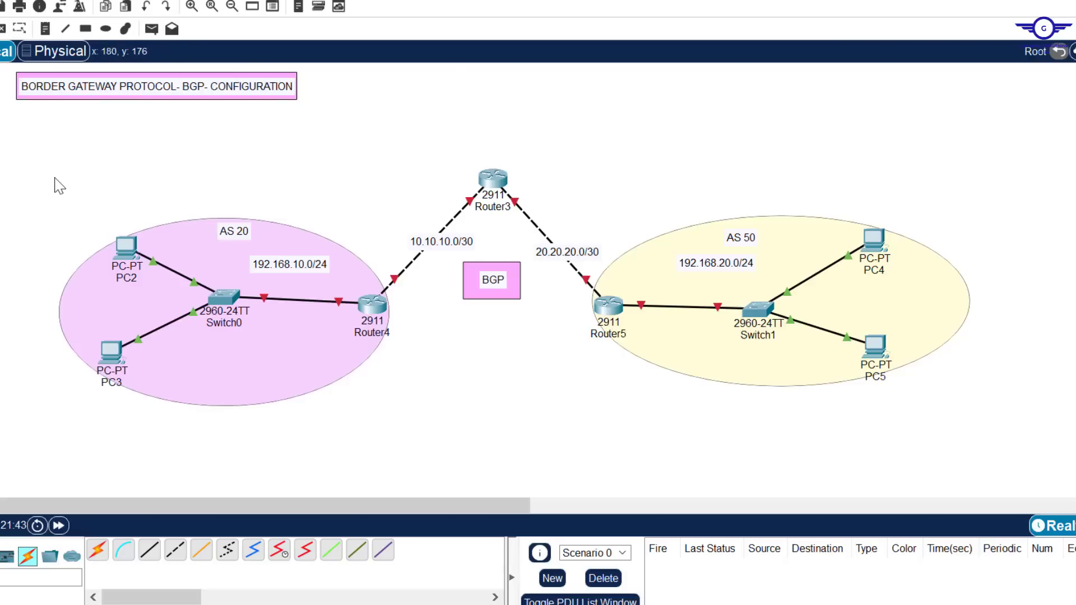
- Return to the network topology and examine the AS 20 network, the AS 50 network and Router3 between them
left_click_drag(48, 163, 359, 471)
left_click_drag(606, 154, 962, 426)
left_click(483, 351)
left_click_drag(455, 139, 532, 212)
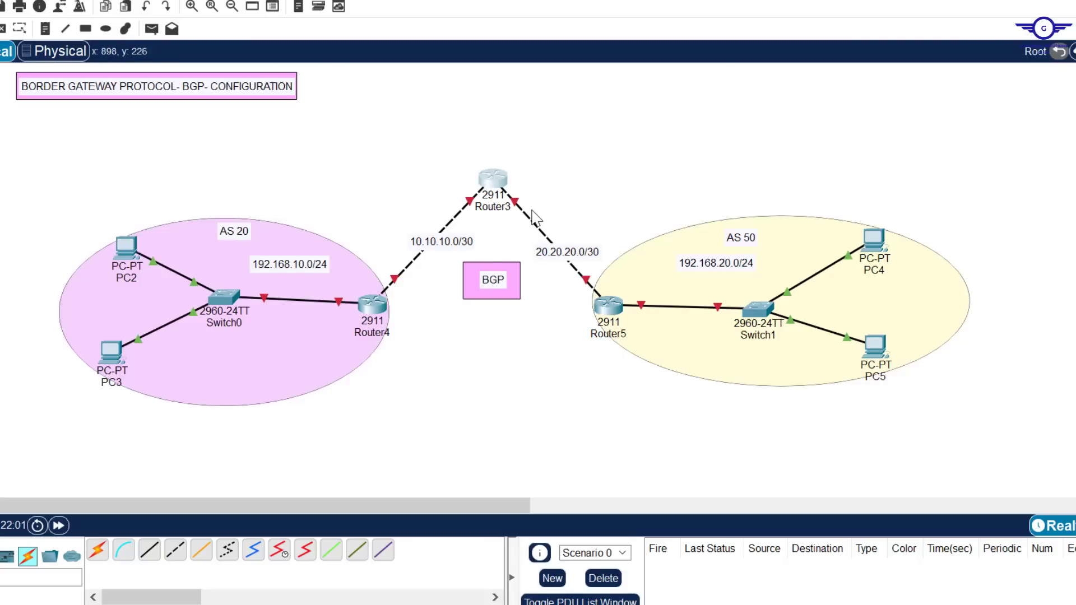
left_click(528, 353)
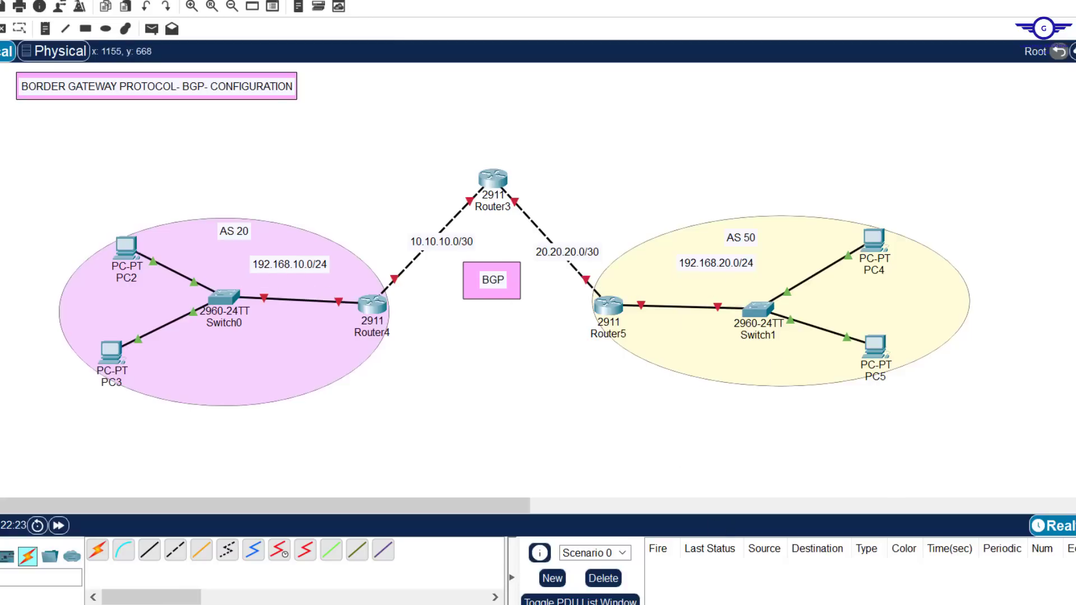
- Consult the configuration guide and shift the 10.10.10.0/30 label slightly to the left beside the Router3–Router4 link
key("alt+Tab")
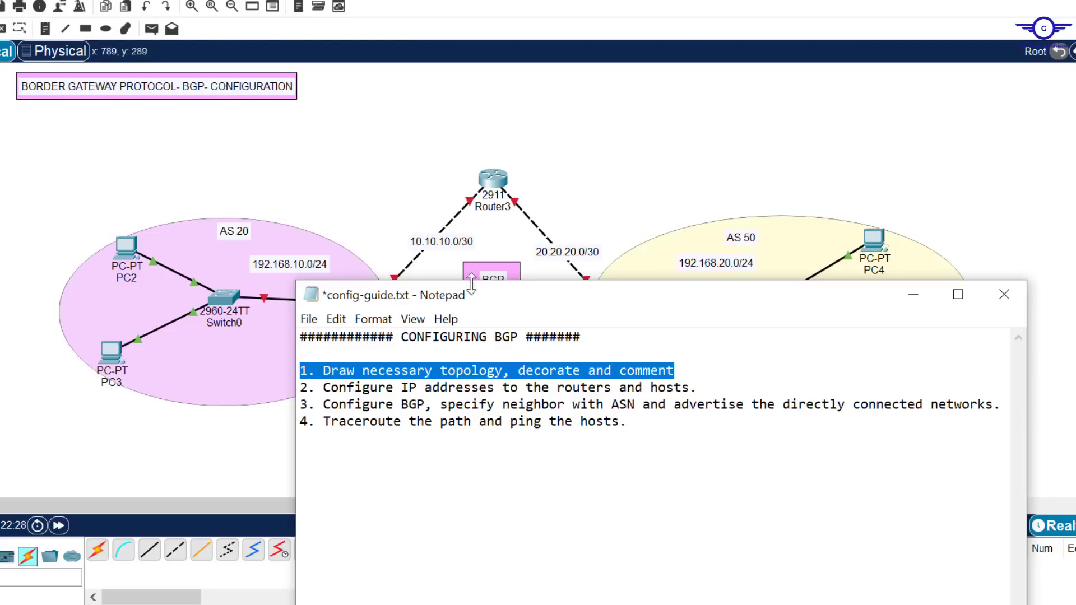
left_click(589, 178)
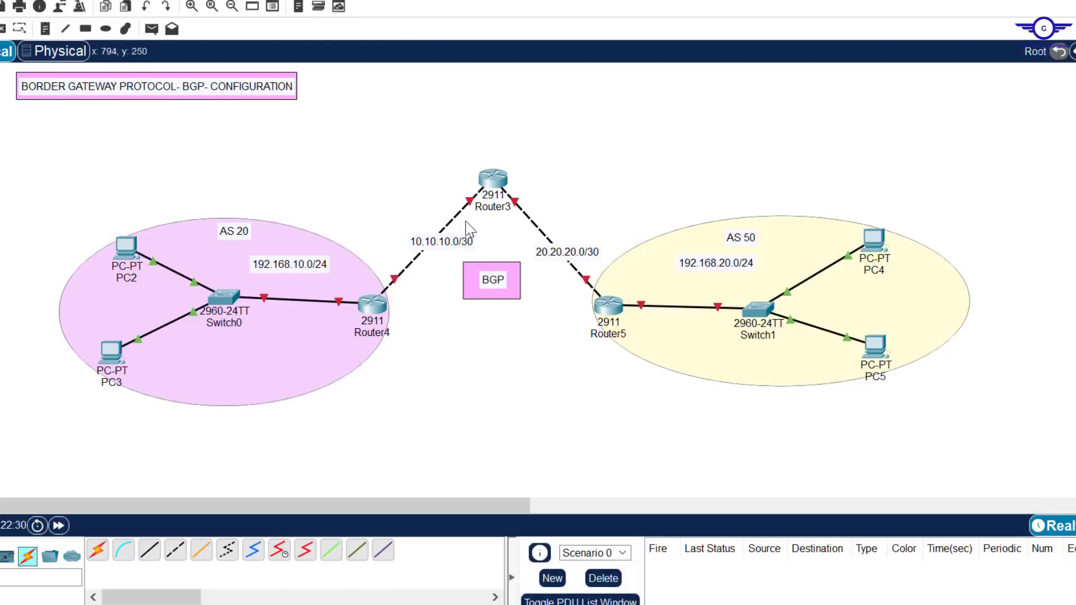
left_click_drag(451, 249, 450, 252)
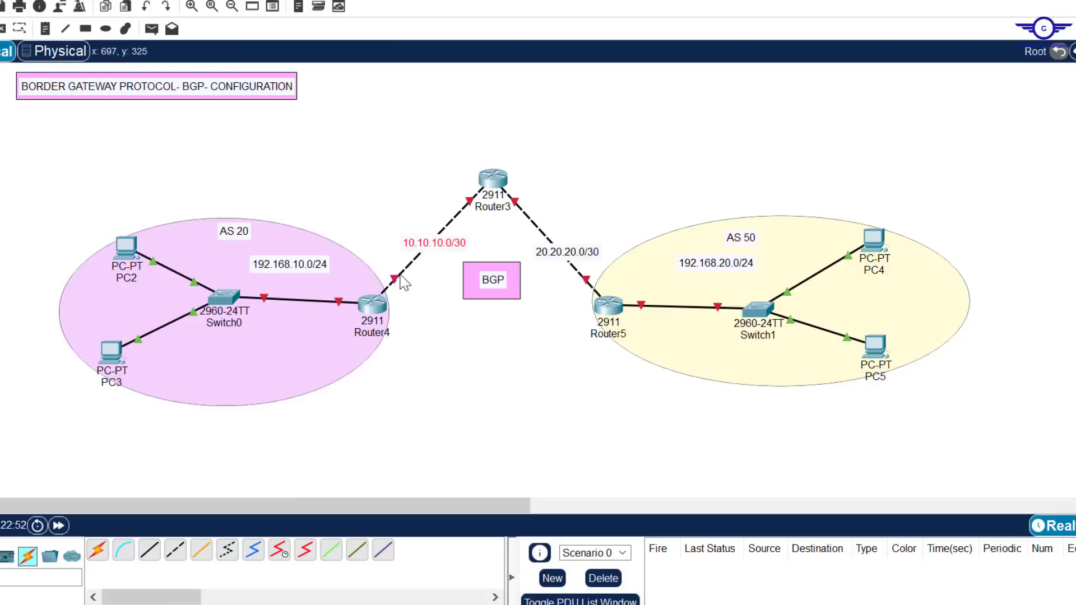
- Enable GigabitEthernet0/0 on Router3 and assign it IPv4 address 10.10.10.1 with subnet mask 255.255.255.252
mouse_move(396, 287)
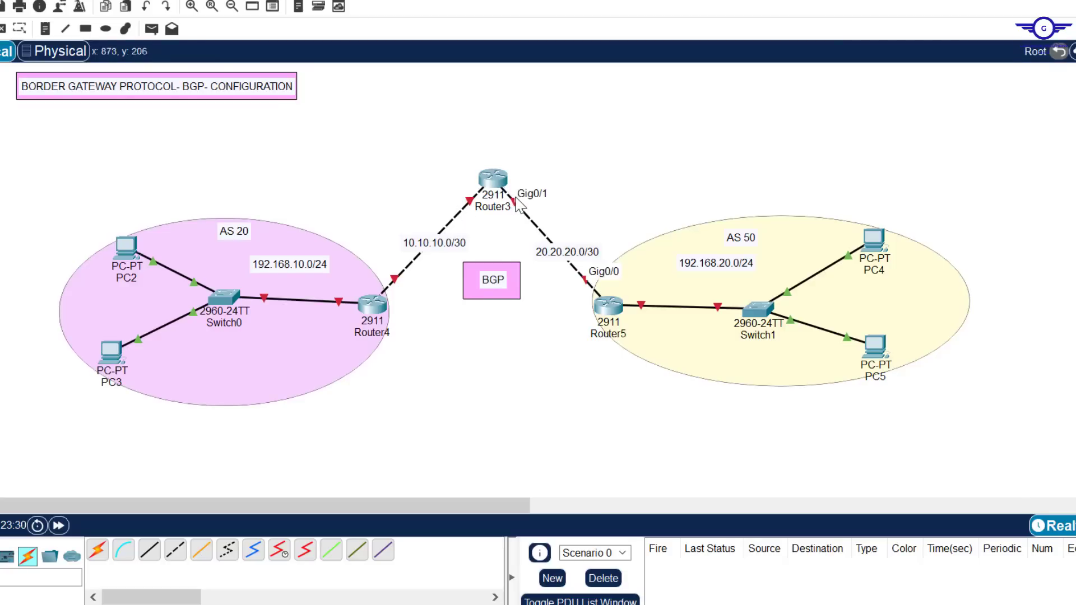
left_click(492, 181)
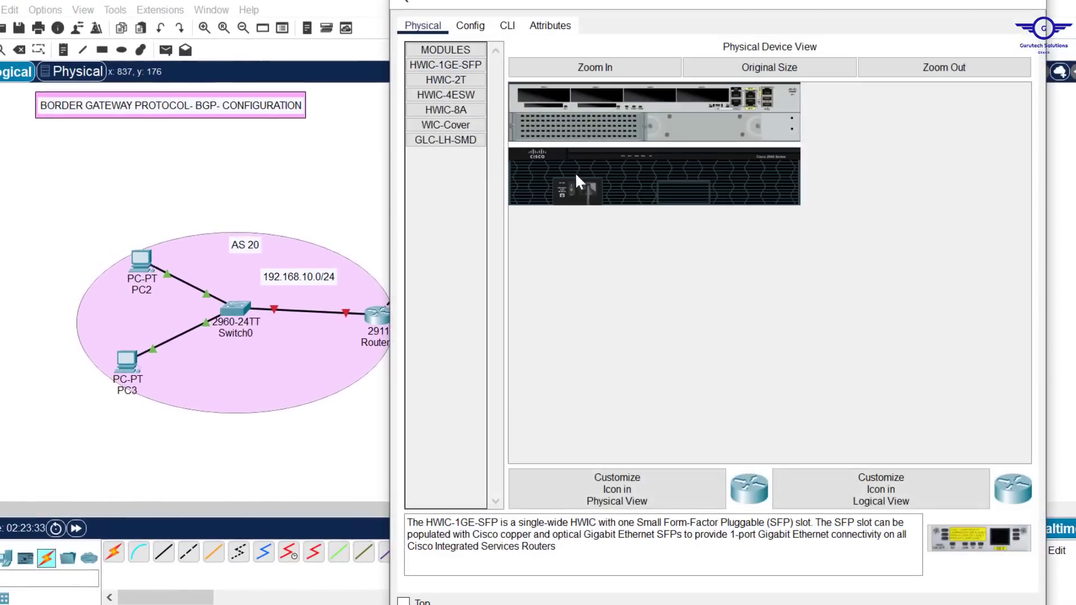
left_click(470, 25)
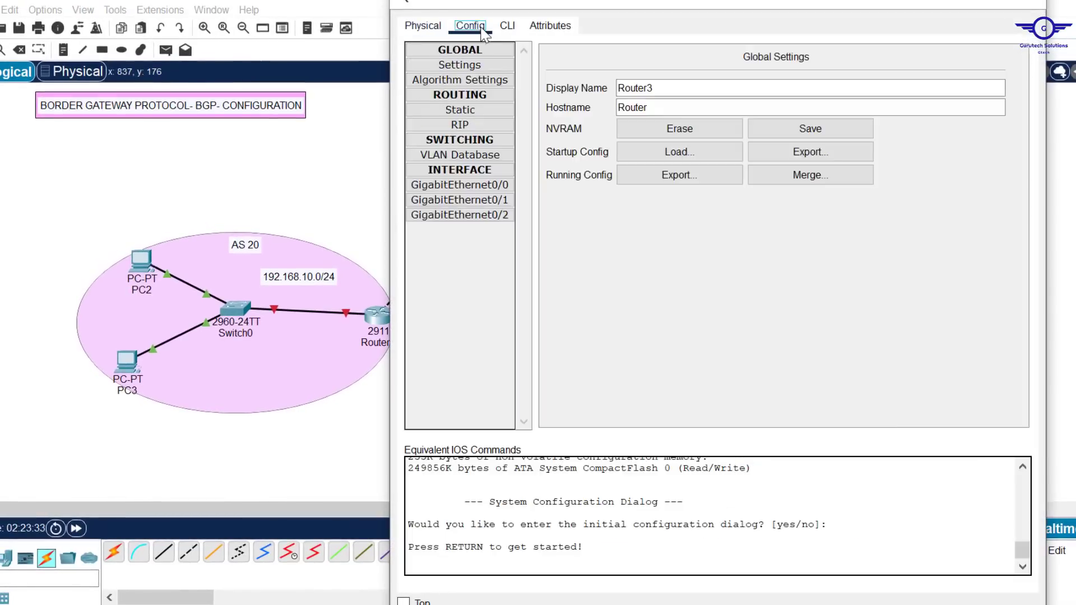
left_click(509, 184)
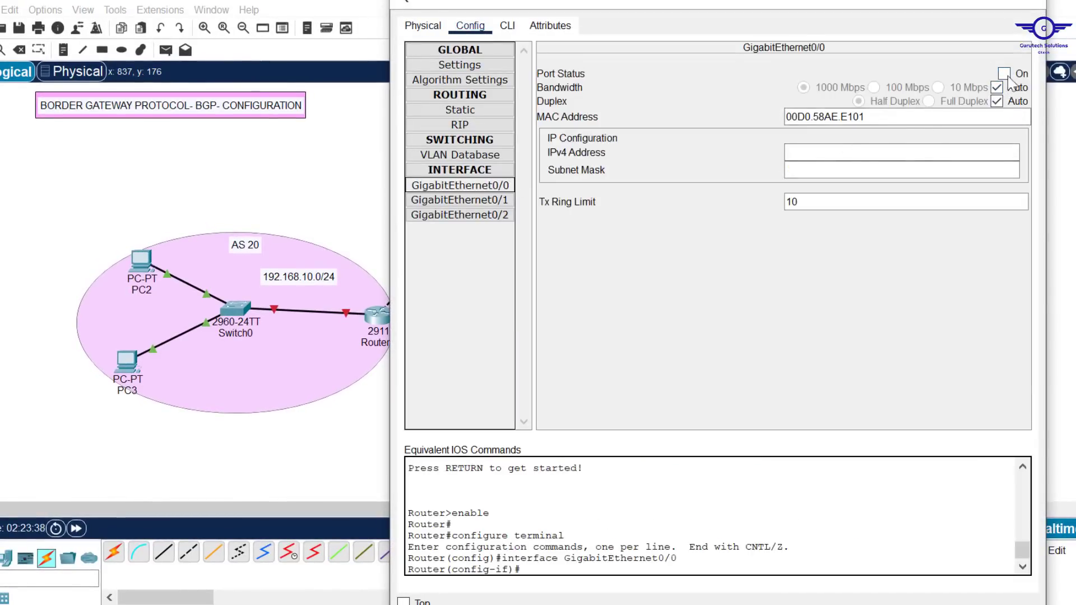
left_click(1003, 73)
left_click(811, 152)
type("10.10.10.1")
left_click(840, 170)
type("255.255.255.252")
- Enable GigabitEthernet0/1 on Router3 and assign it IPv4 address 20.20.20.1 with subnet mask 255.255.255.252
left_click(504, 199)
left_click(841, 152)
type("20.20.20.1")
left_click(1004, 74)
left_click(840, 170)
type("255.255.255.252")
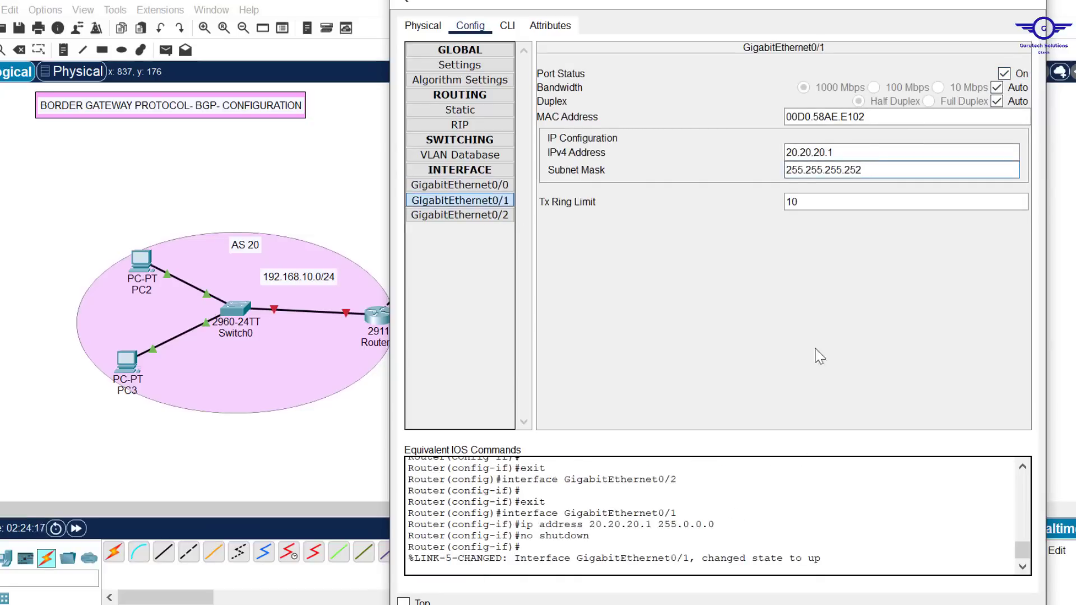
- Configure Router4 with GigabitEthernet0/0 enabled at 10.10.10.2, mask 255.255.255.252, and GigabitEthernet0/1 at 192.168.10.1, mask 255.255.255.0
left_click(375, 320)
left_click(459, 184)
left_click(1004, 73)
left_click(841, 151)
type("10.10.10.2")
left_click(841, 170)
type("255.255.255.252")
left_click(459, 200)
type("192.168.10.1")
- Enable GigabitEthernet0/0 on Router5 and assign it IPv4 address 20.20.20.2 with subnet mask 255.255.255.252
left_click(594, 320)
left_click(599, 313)
left_click(459, 184)
left_click(1003, 73)
left_click(823, 151)
type("20.20.20.2")
left_click(908, 170)
type("255.255.255.252")
- Enable GigabitEthernet0/1 on Router5 with IPv4 address 192.168.20.1 and its subnet mask, and close the router's configuration window
left_click(460, 200)
left_click(1004, 74)
left_click(840, 152)
type("192.168.20.1")
left_click(840, 169)
left_click(1034, 3)
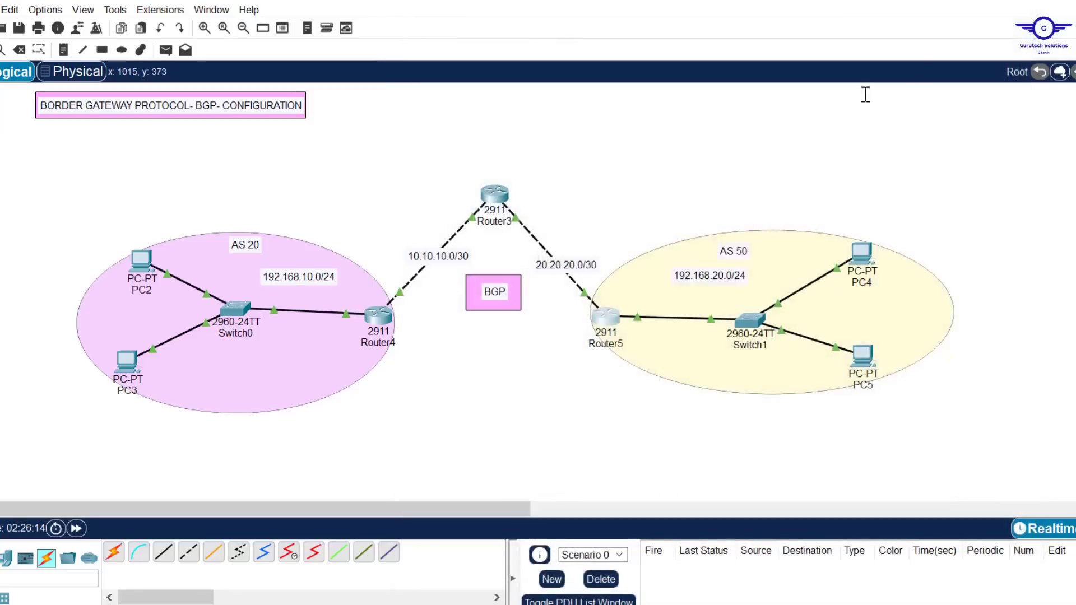
- Configure static IP settings on the PCs, giving PC5 address 192.168.20.20, mask 255.255.255.0 and default gateway 192.168.20.1
left_click_drag(410, 138, 587, 403)
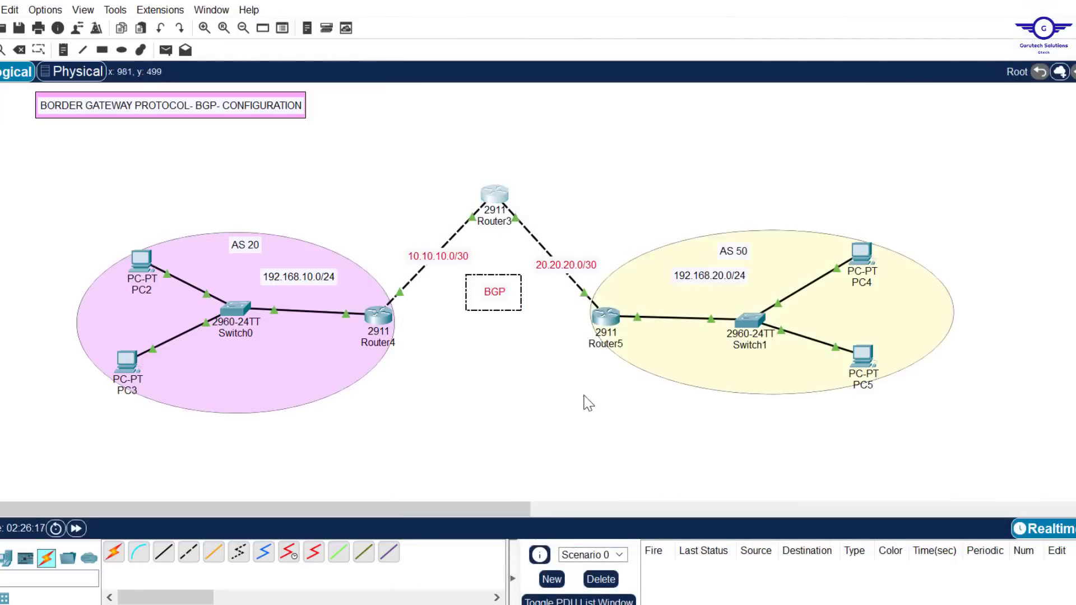
left_click(672, 181)
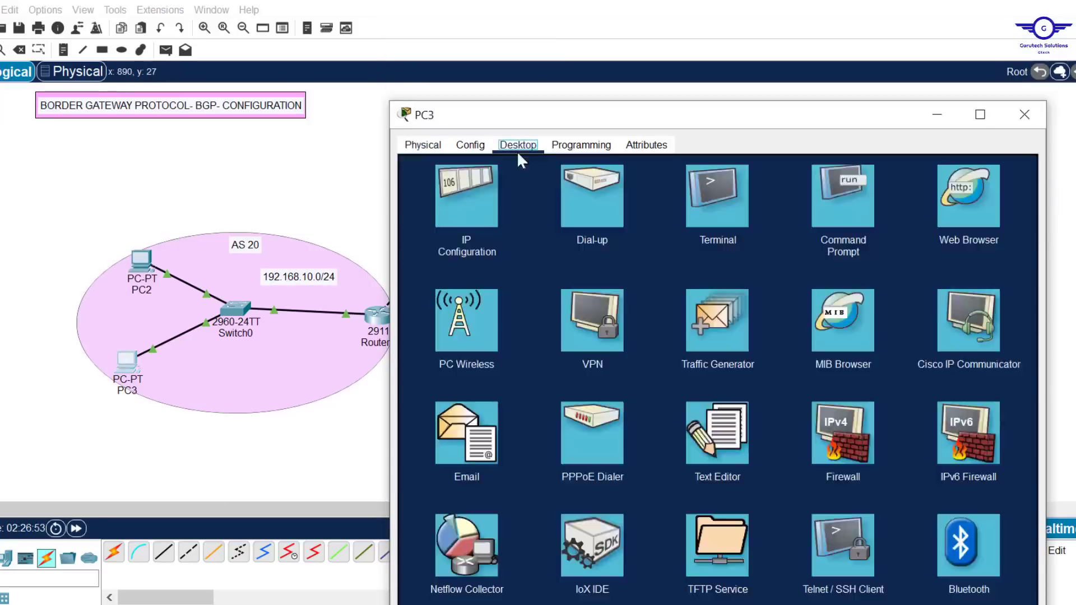
left_click(466, 196)
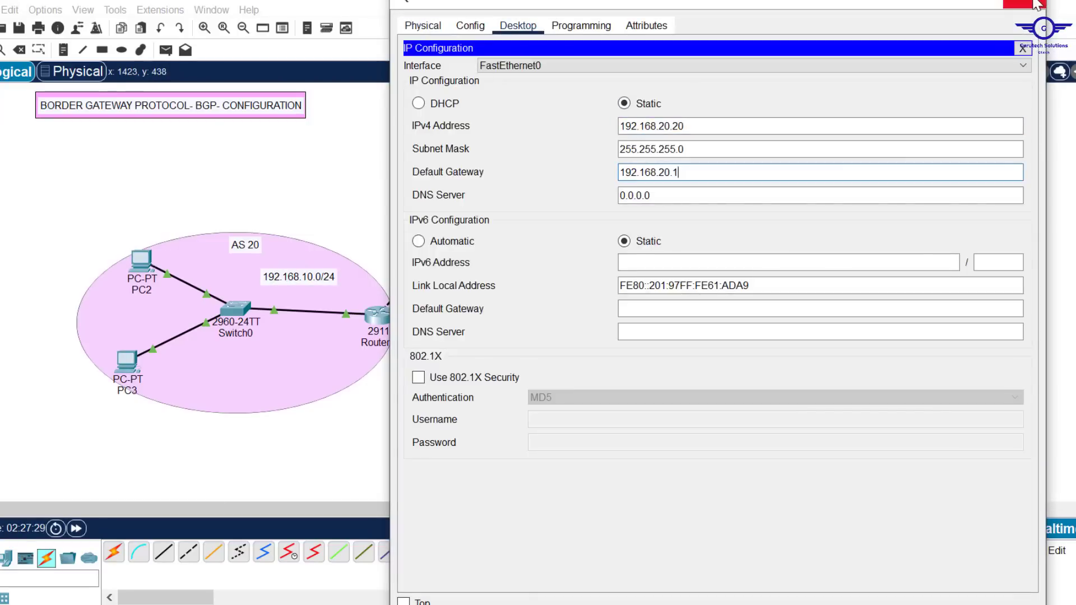
left_click(1034, 5)
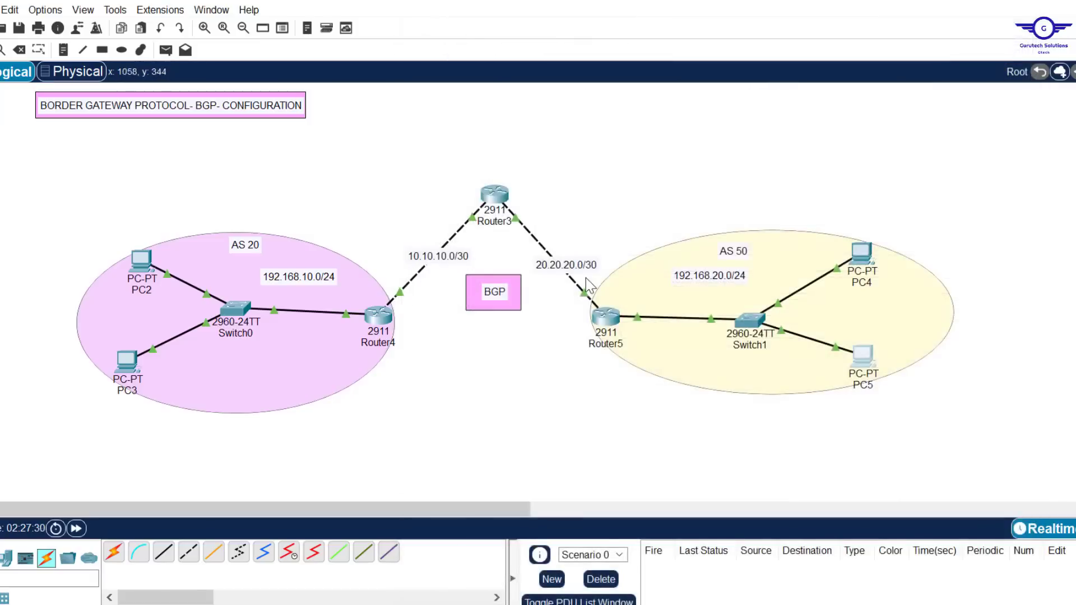
- Review the guide's remaining steps against the topology, focusing on step 3 about BGP, neighbors with ASN and advertising connected networks
left_click_drag(85, 171, 925, 443)
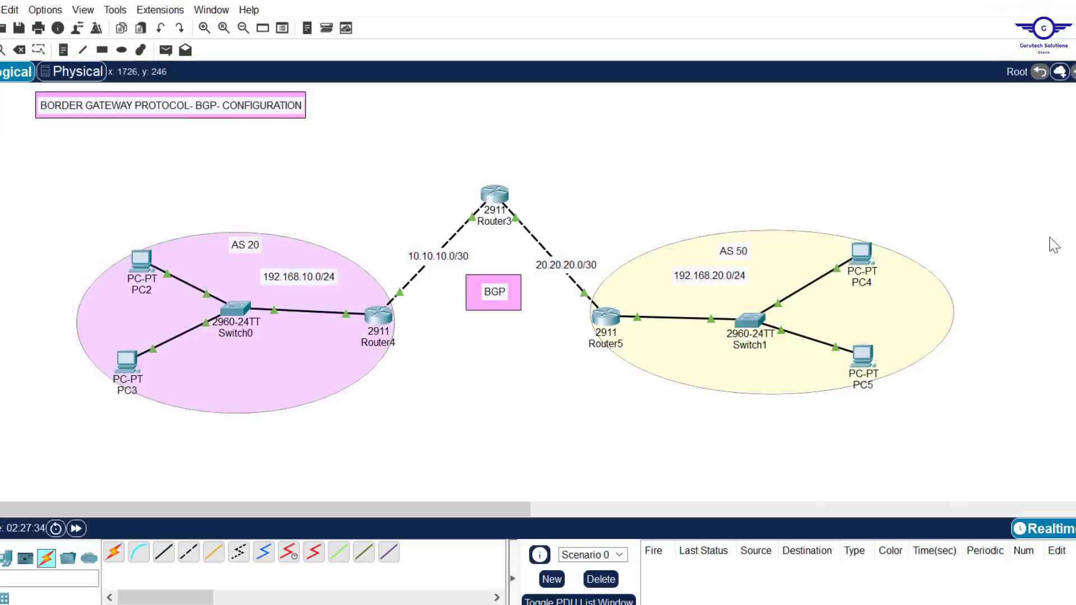
left_click(721, 603)
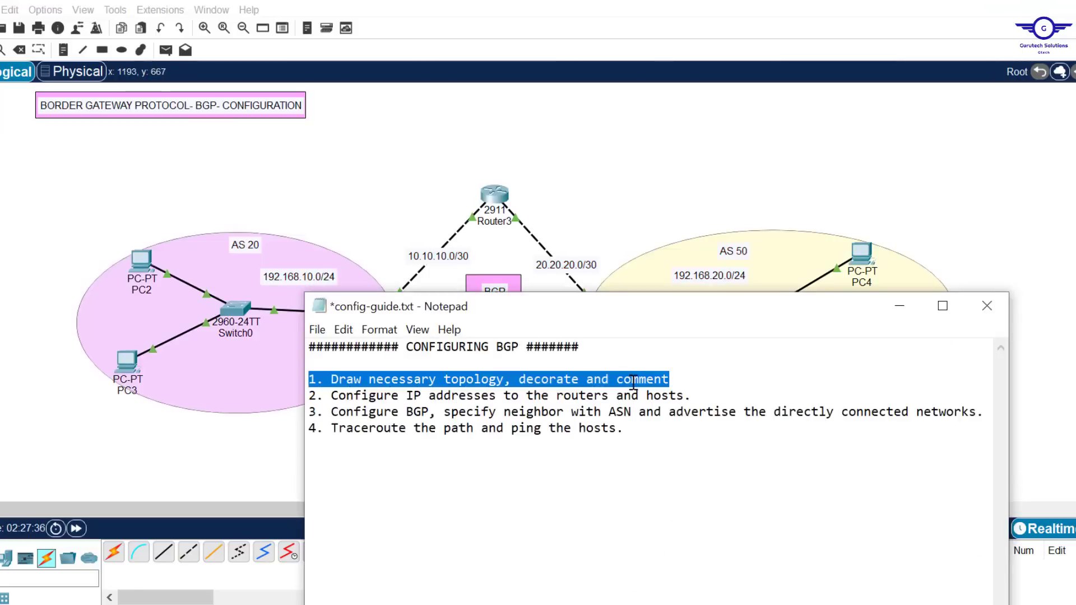
left_click_drag(332, 414, 858, 429)
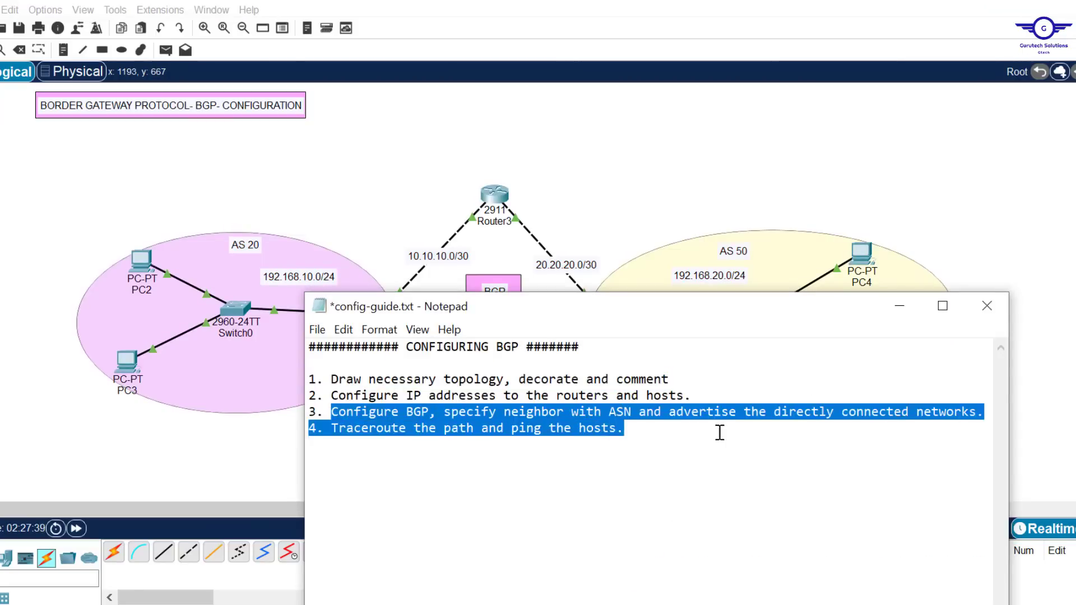
left_click(536, 417)
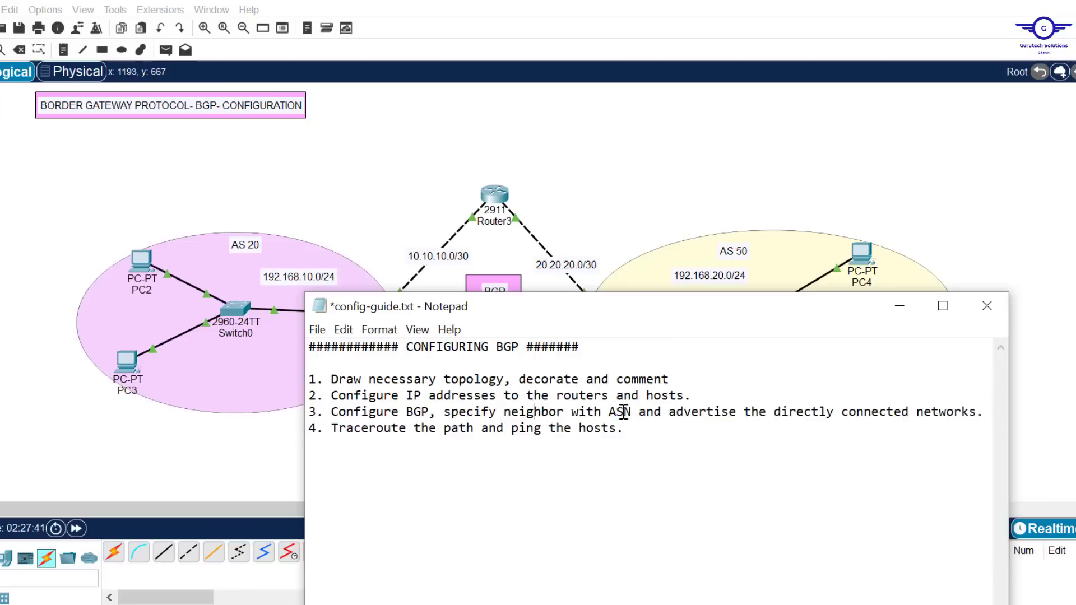
left_click_drag(632, 412, 986, 411)
left_click(670, 412)
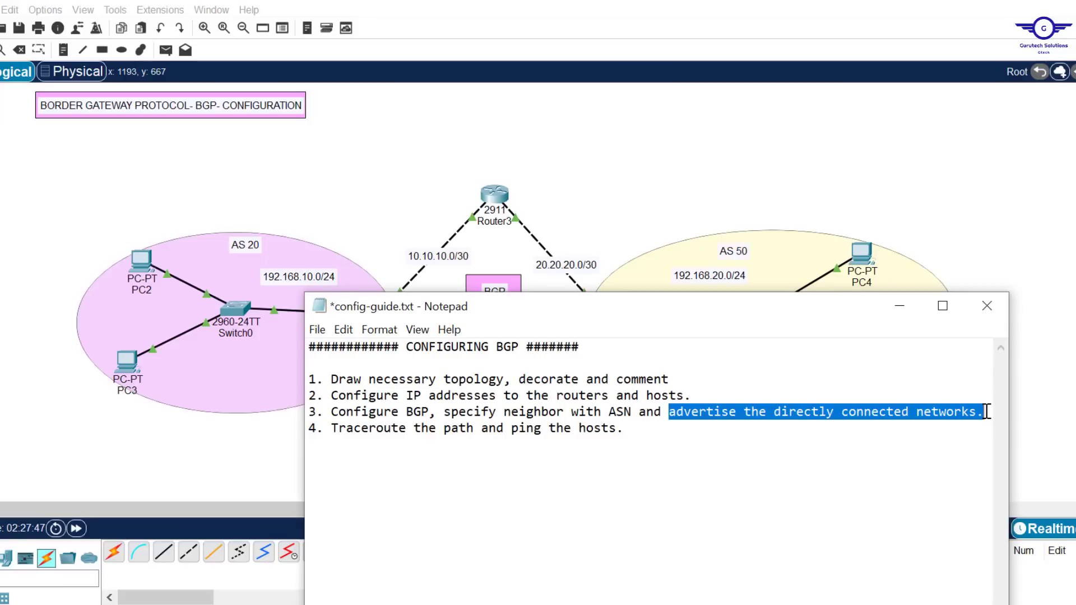
left_click(739, 190)
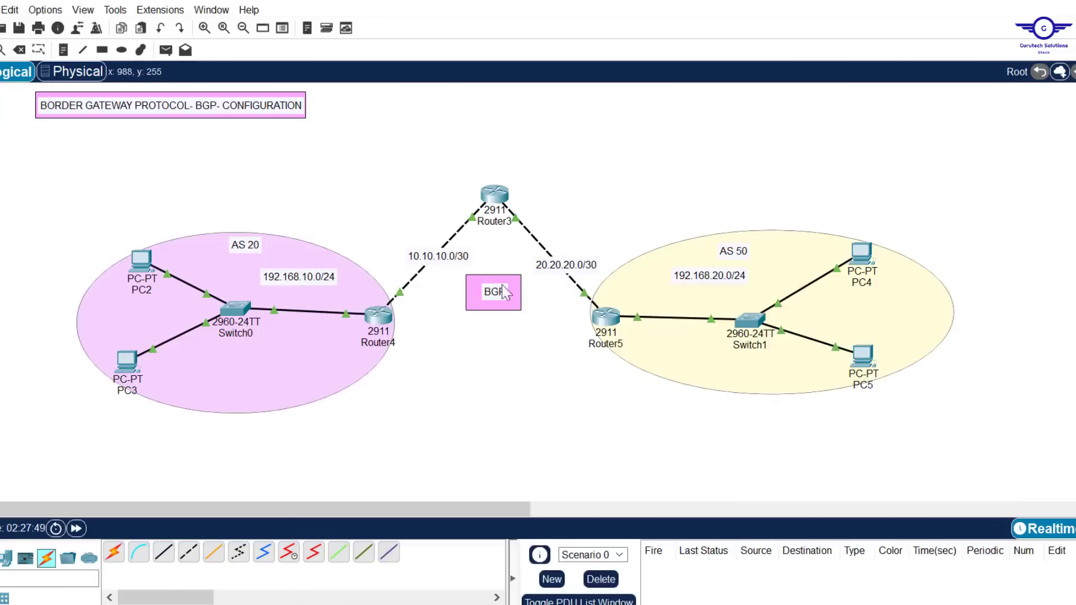
key("alt+Tab")
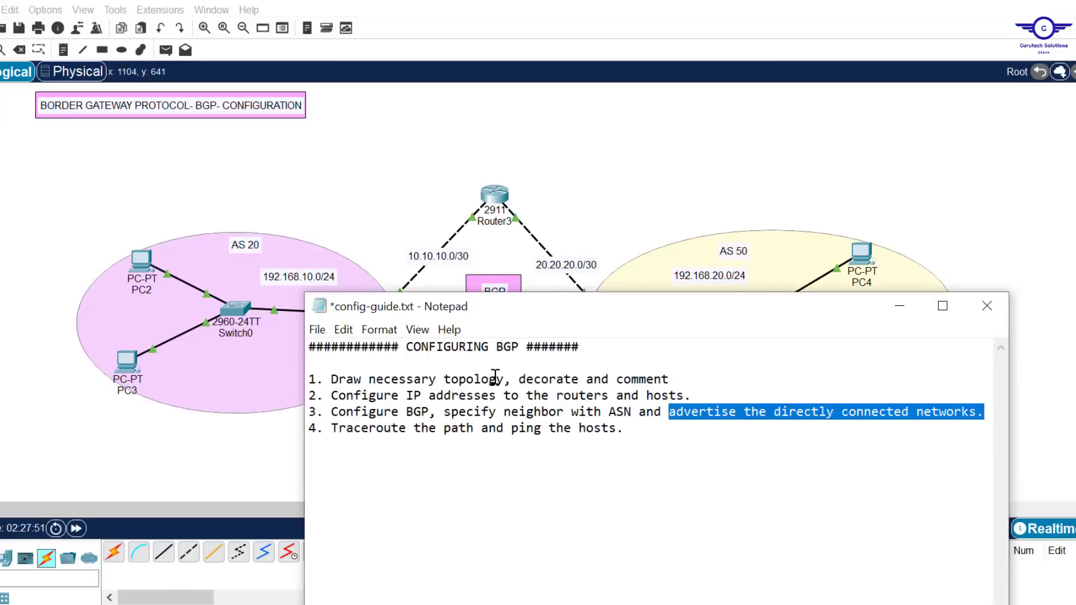
left_click_drag(331, 411, 1034, 417)
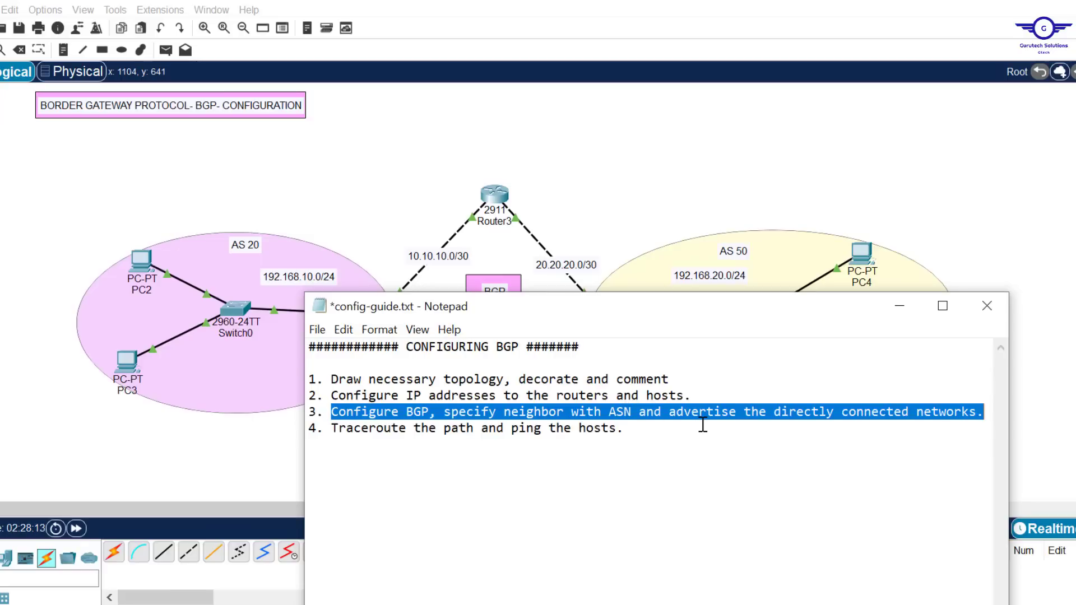
left_click(574, 208)
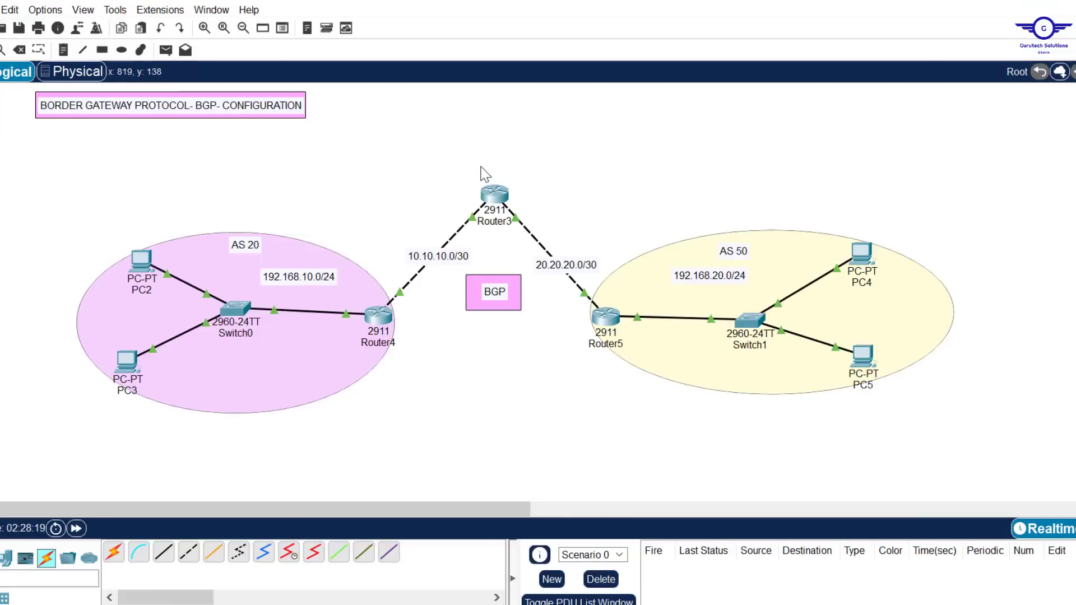
- Examine Router3 and Router4 in the topology to identify the BGP neighbors and their autonomous systems
left_click_drag(461, 156, 535, 213)
left_click_drag(376, 316, 376, 319)
left_click_drag(457, 165, 533, 230)
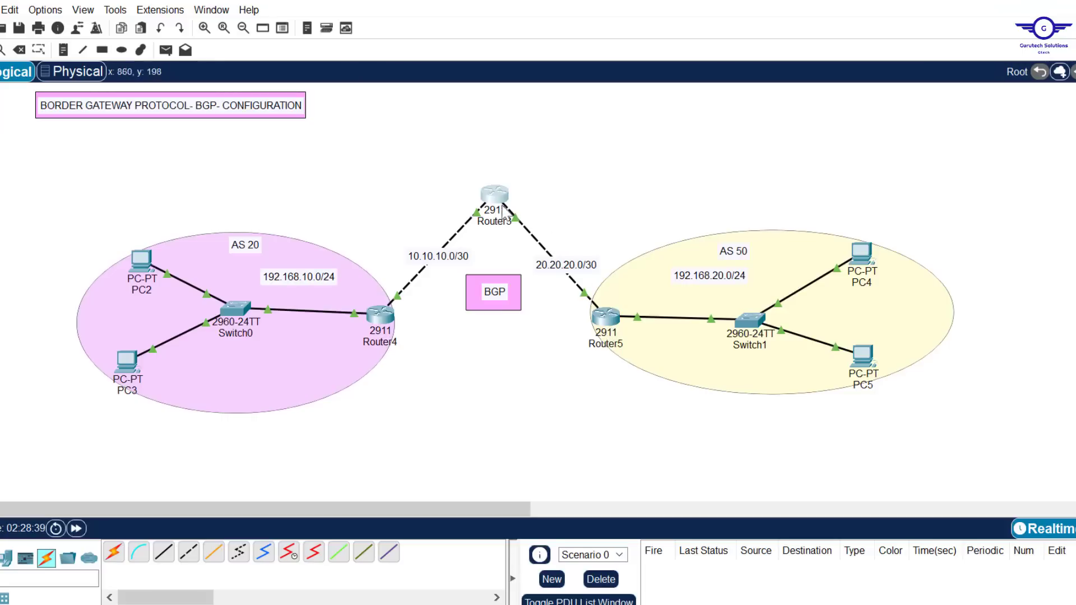
left_click_drag(468, 164, 521, 230)
left_click(505, 355)
- Open Router4's command line and exit interface configuration mode to global configuration mode
left_click(379, 318)
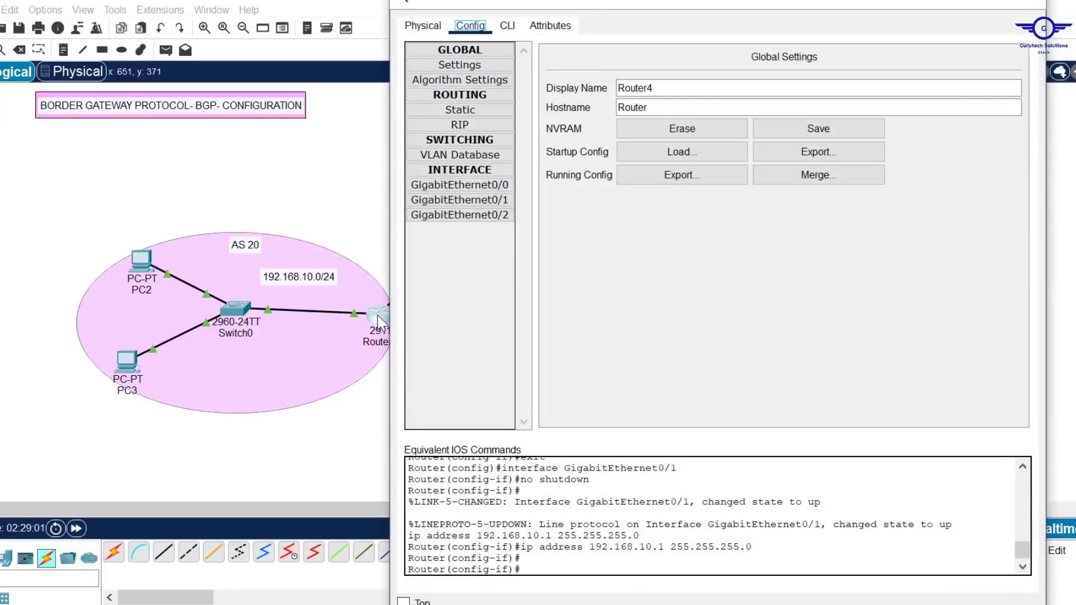
left_click(507, 25)
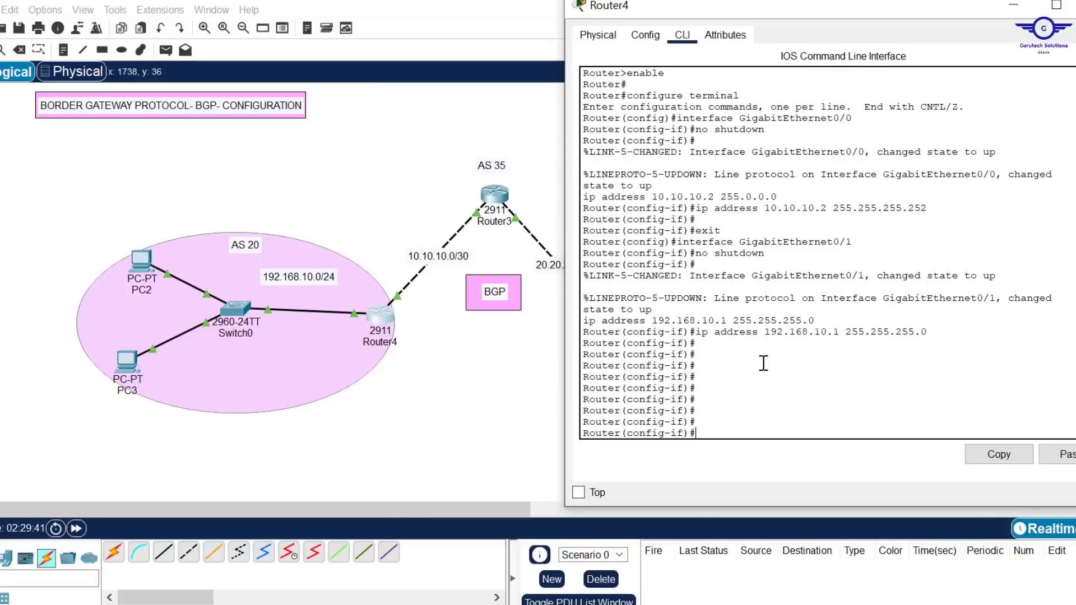
type("EX")
key("Return")
key("Return")
key("Return")
key("Return")
key("Return")
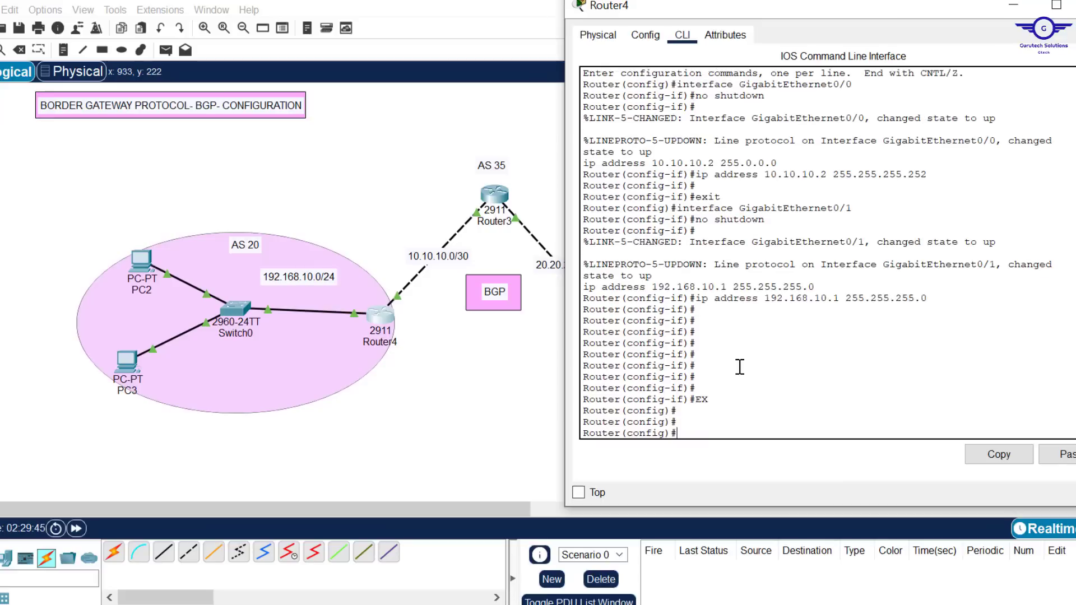
- Start the BGP routing process on Router4 for autonomous system 20 with the command router bgp 20
key("Caps_Lock")
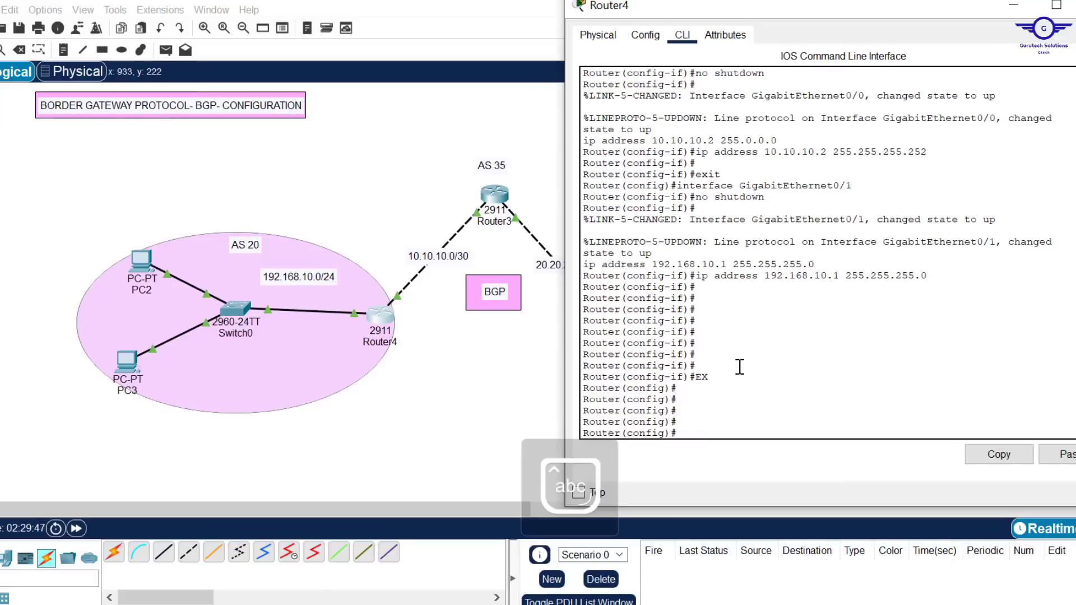
type("rout")
key("Tab")
type("bg")
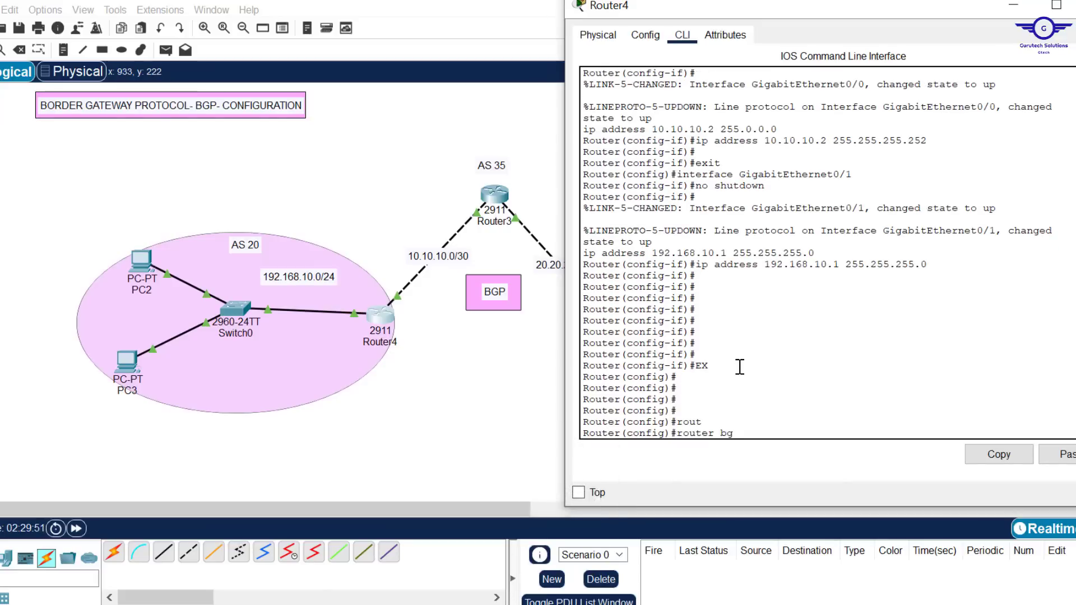
key("Tab")
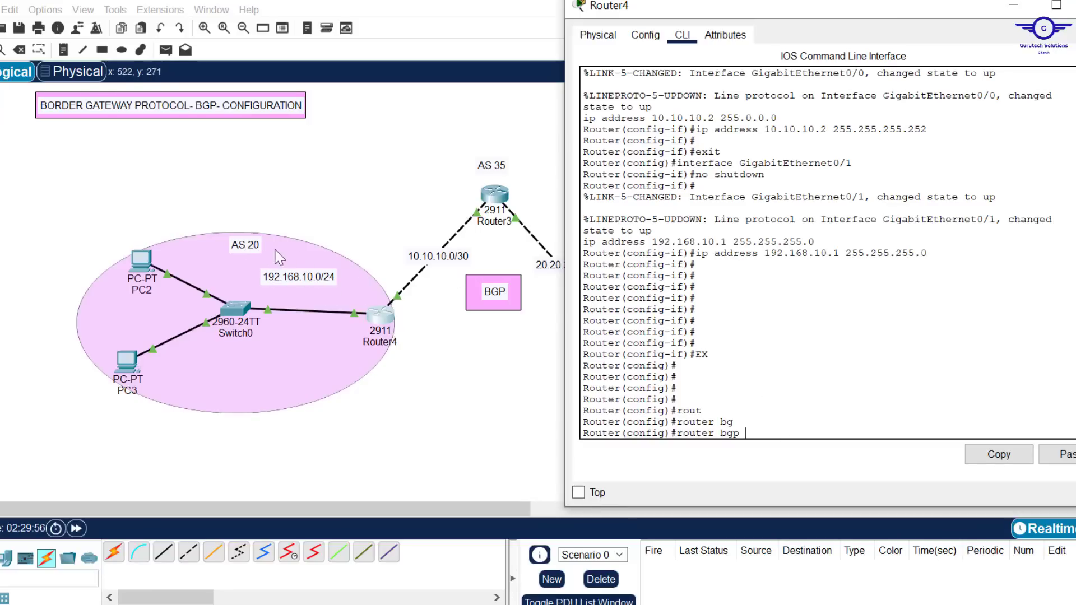
type("0")
key("Return")
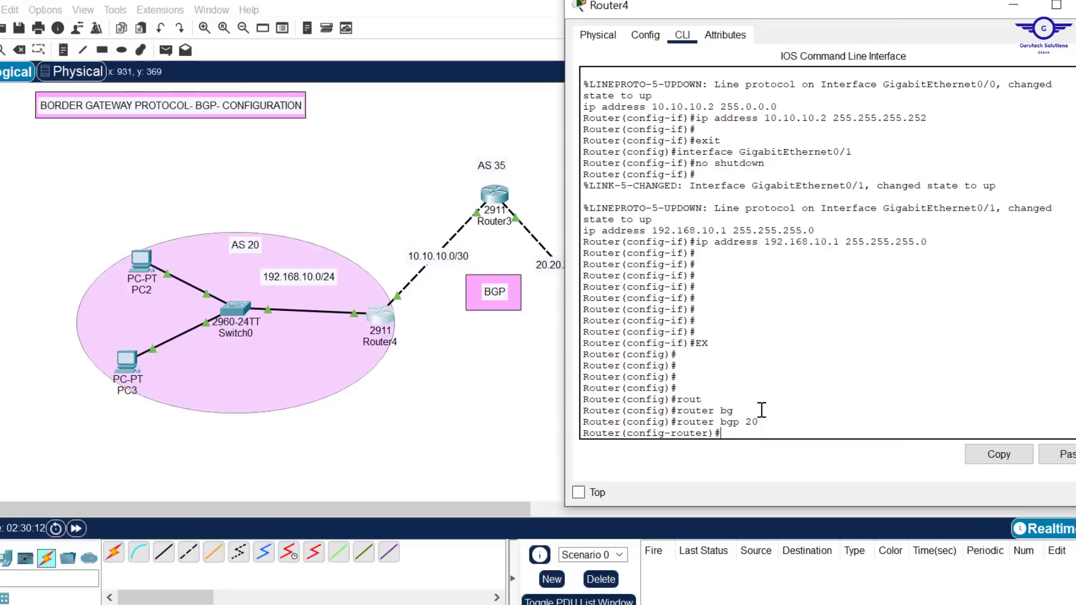
- Set the BGP router ID on Router4 to 1.1.1.1 with the command bgp router-id 1.1.1.1
key("Return")
type("bg")
key("Tab")
type("r")
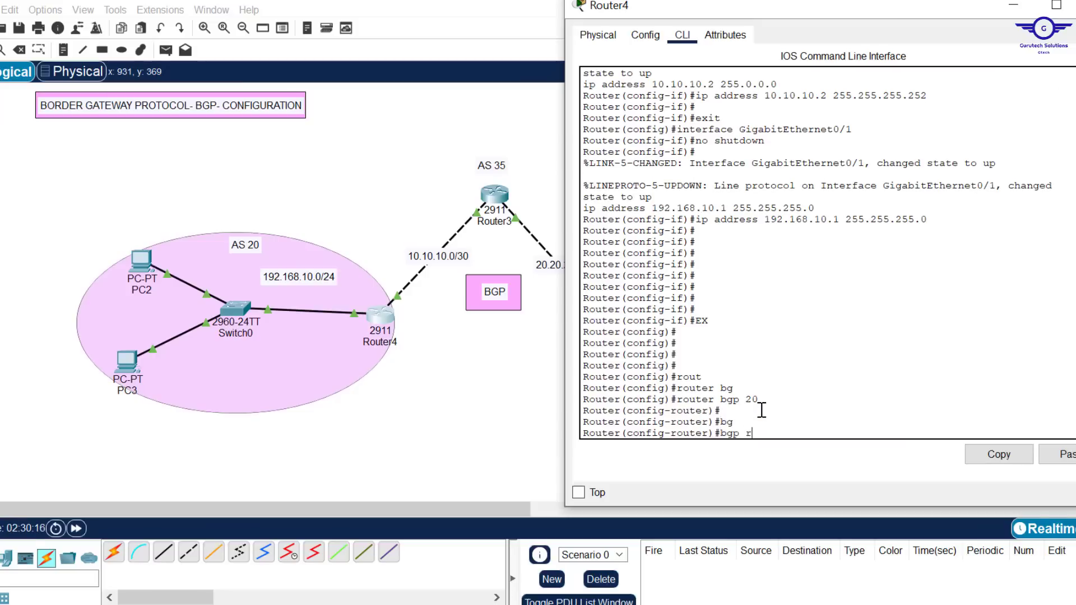
type("o")
key("Tab")
type("1.1.1.1")
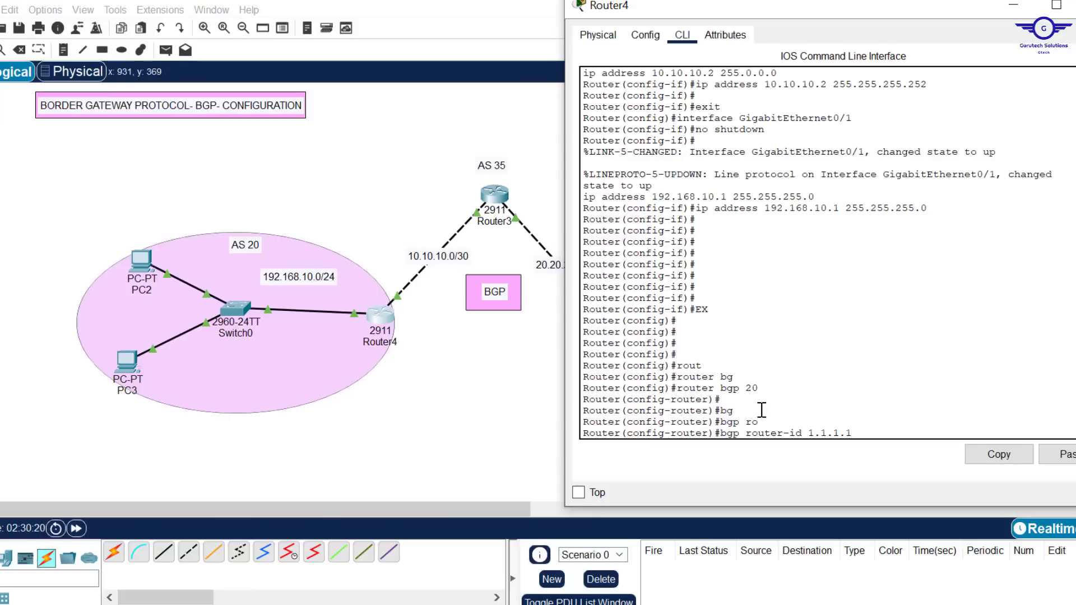
key("Return")
key("Return")
key("Return")
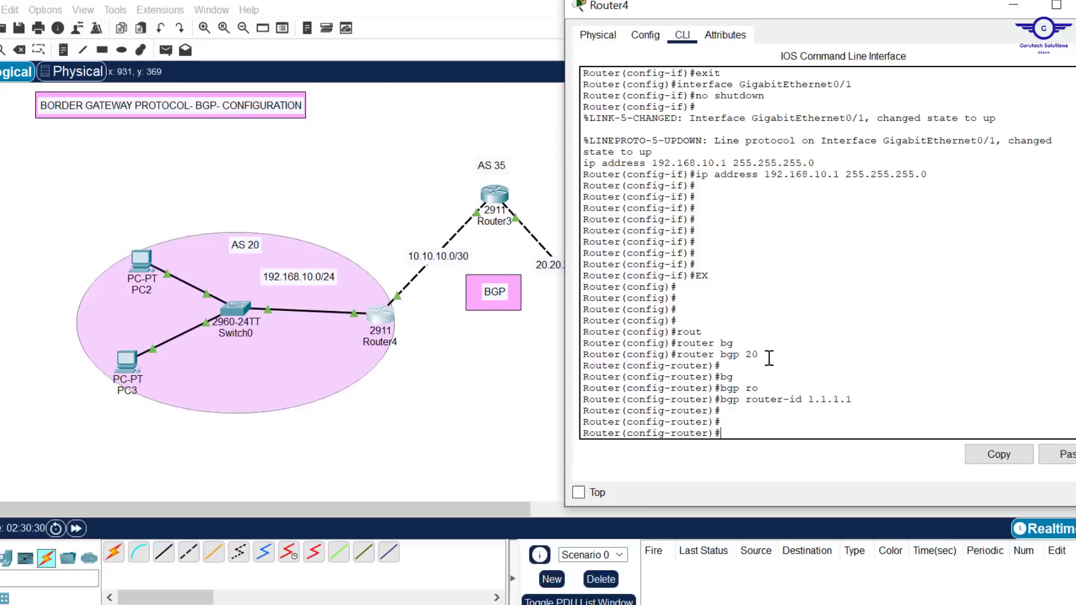
- Check Router3's interface addresses and declare it as Router4's BGP neighbor with the command neighbor 10.10.10.1 remote-as 35
left_click_drag(759, 354, 684, 354)
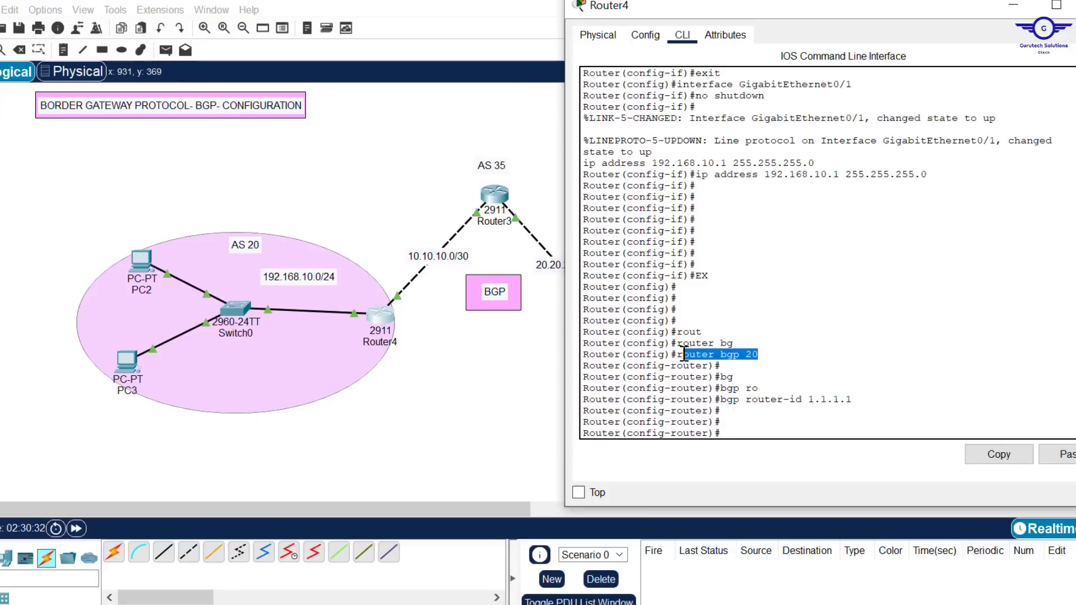
left_click(473, 399)
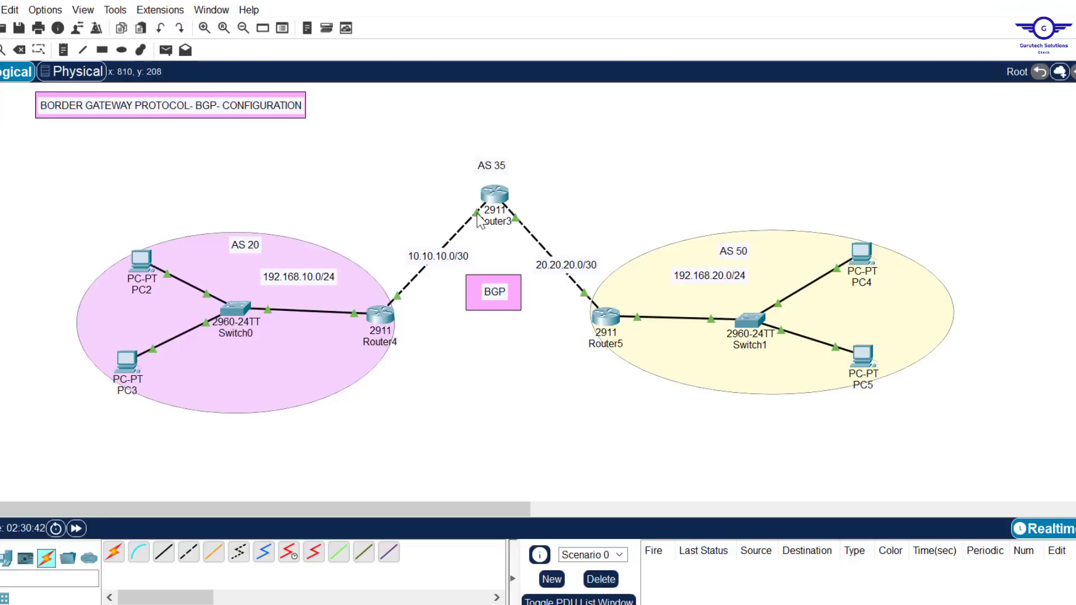
mouse_move(479, 220)
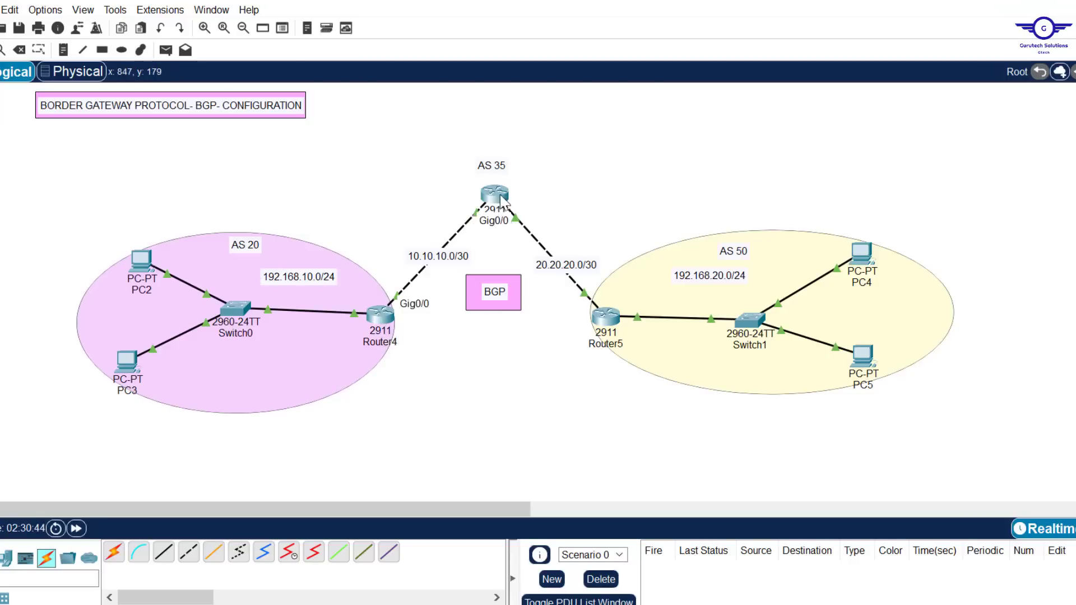
mouse_move(500, 195)
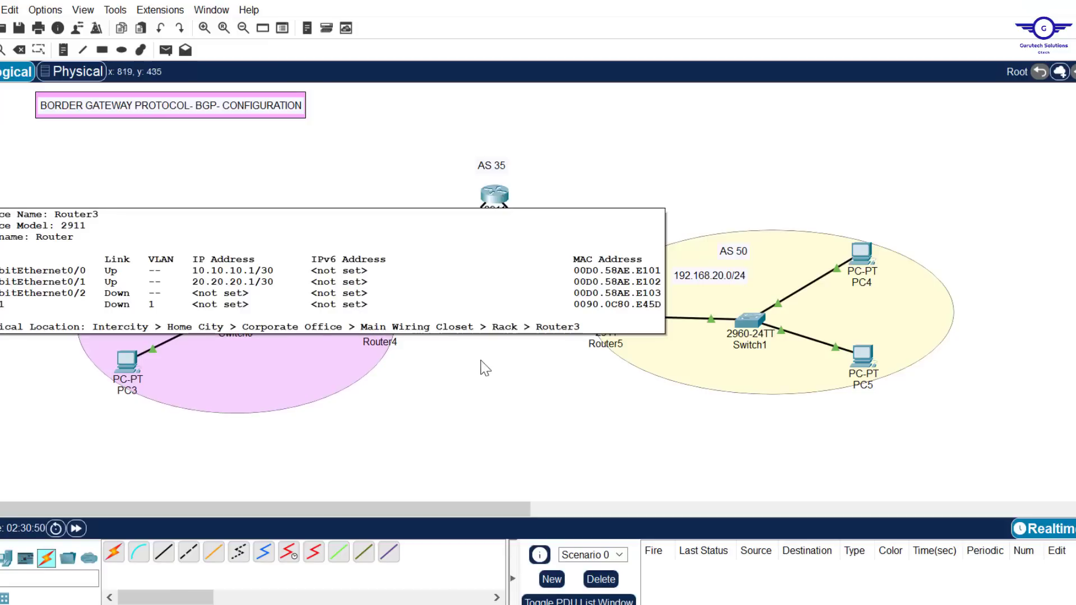
left_click(381, 318)
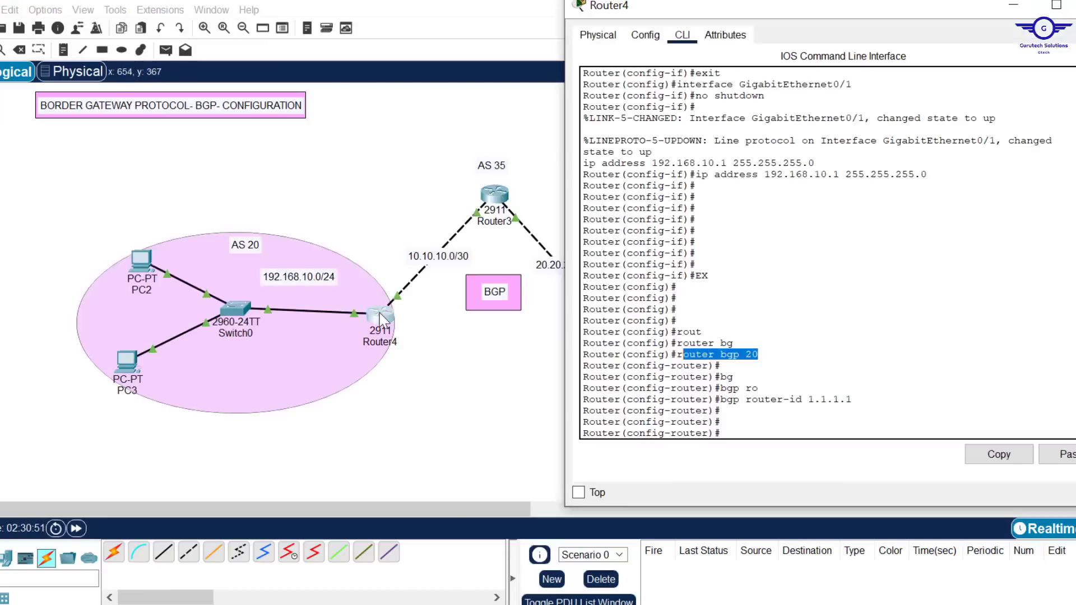
left_click(794, 415)
type("neig")
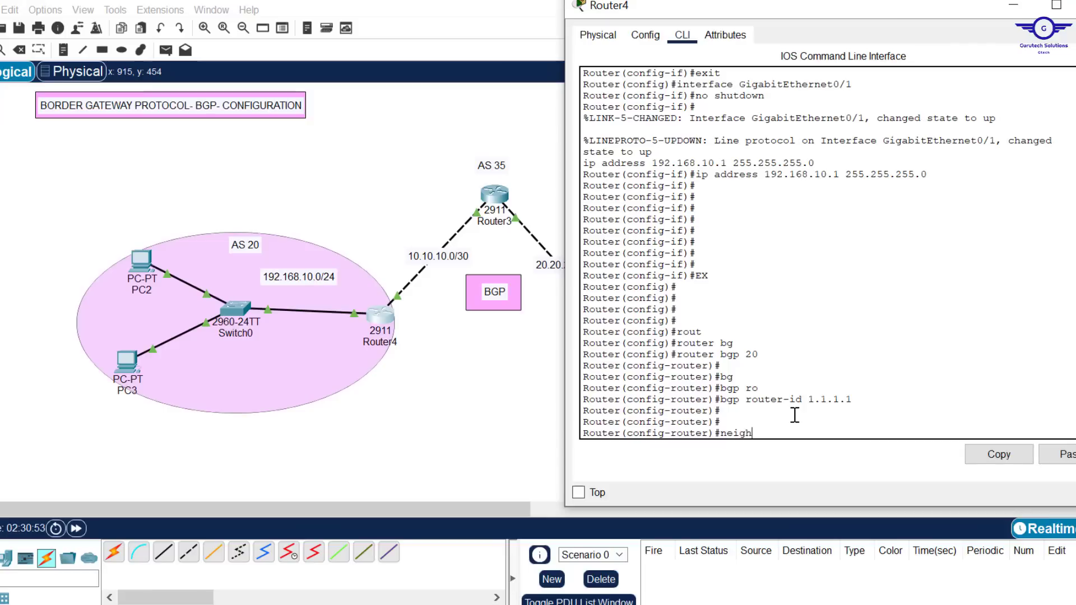
type("h")
key("Tab")
type("10")
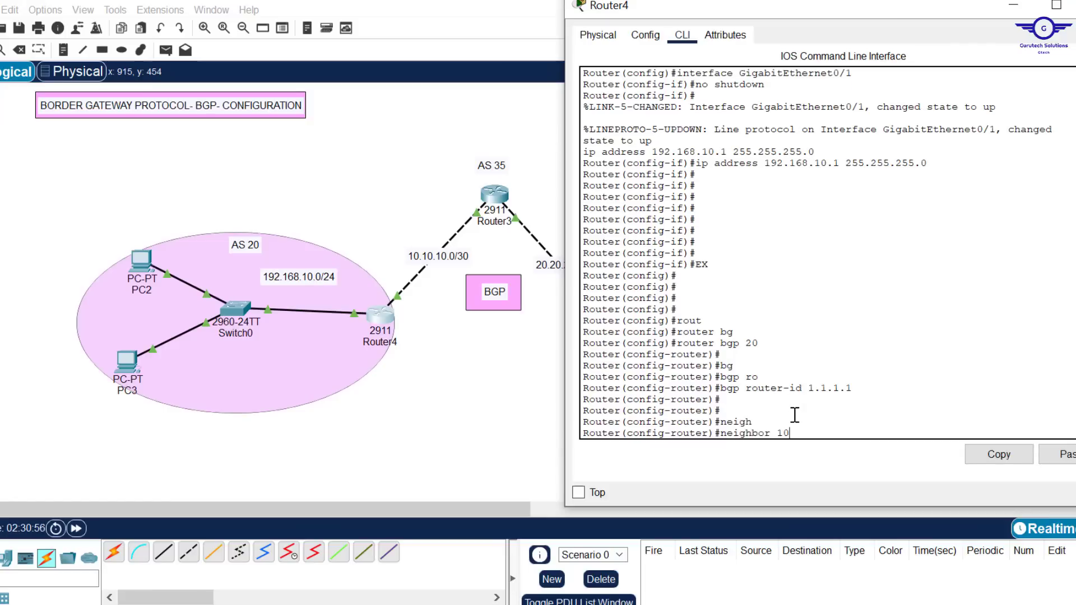
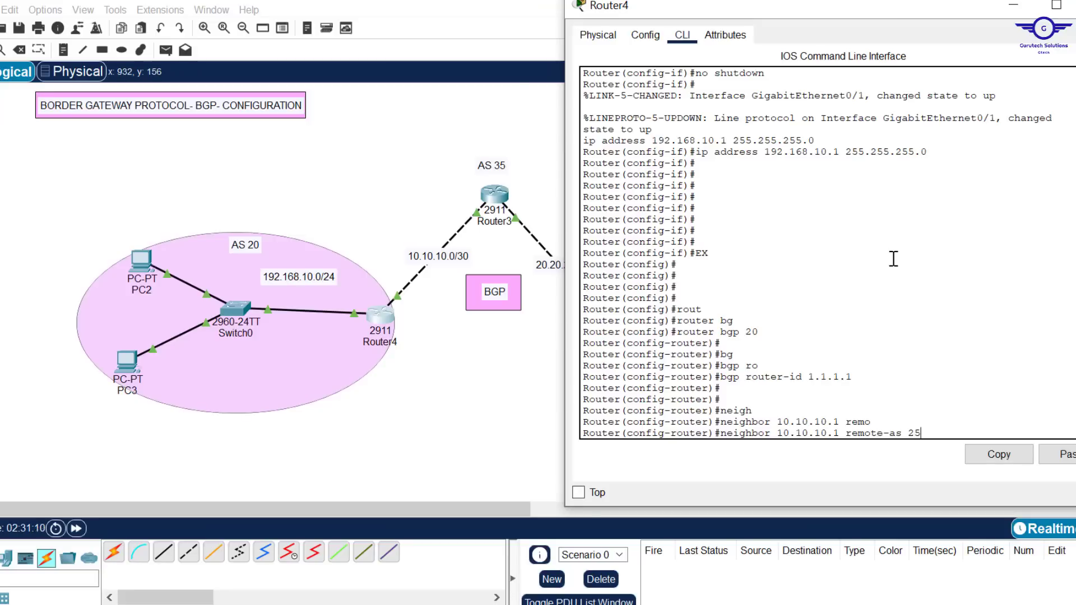
key("BackSpace")
type("3")
key("Return")
key("Return")
key("Return")
key("Return")
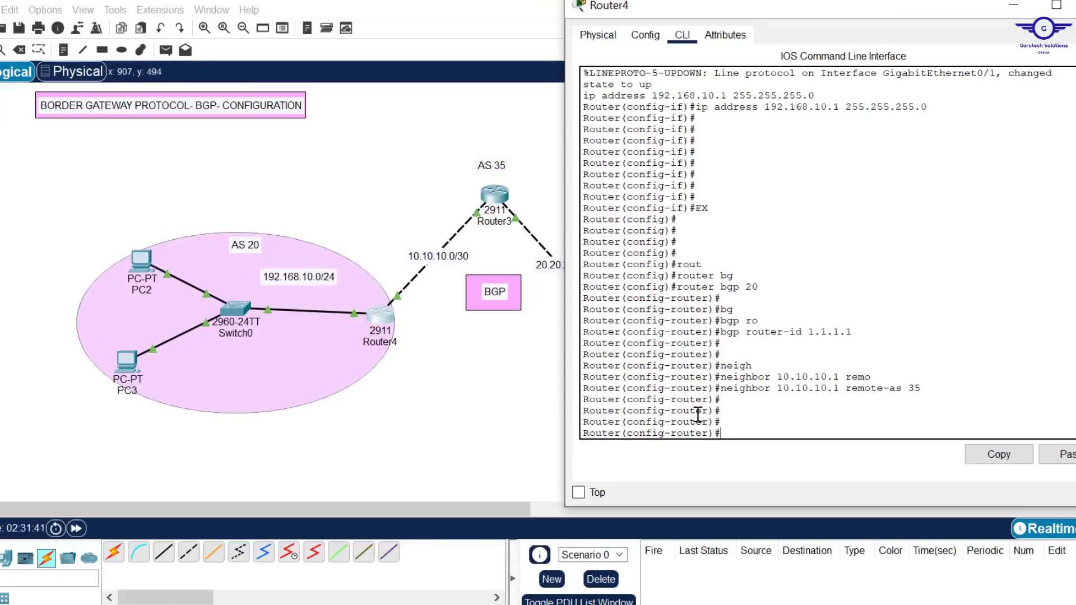
- Advertise Router4's LAN in BGP with the command network 192.168.10.0 mask 255.255.255.0
type("net")
key("Tab")
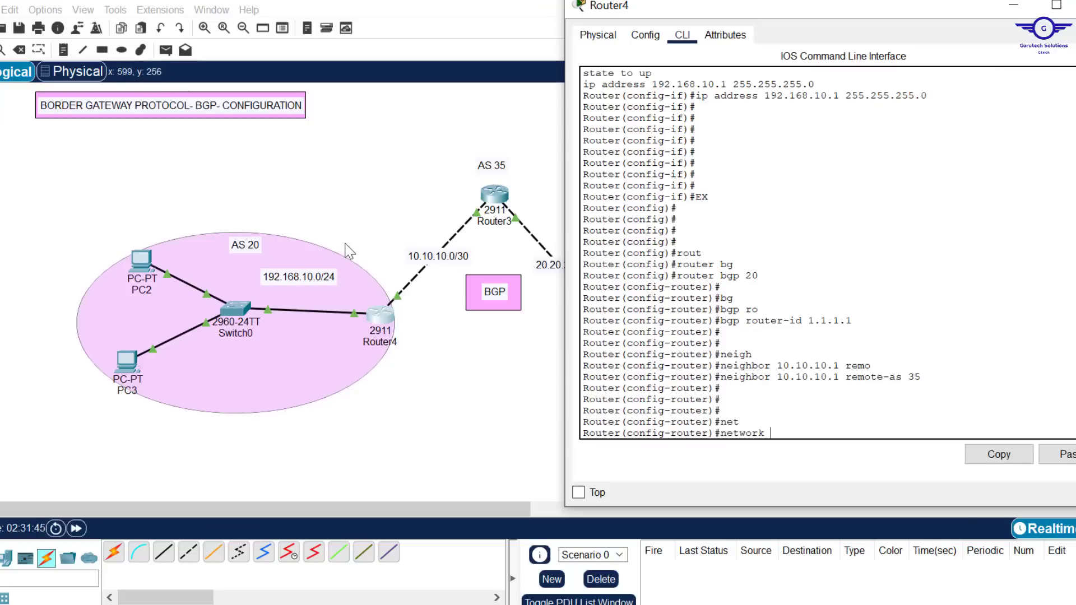
type("192.168.100")
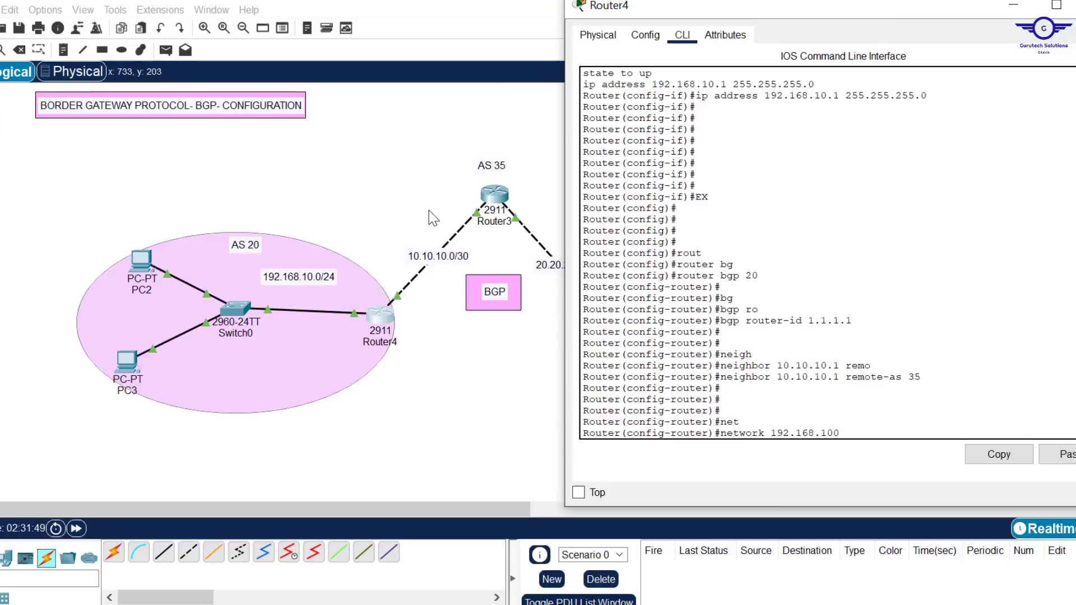
key("BackSpace")
type(".0 ma")
key("Tab")
type("255.255")
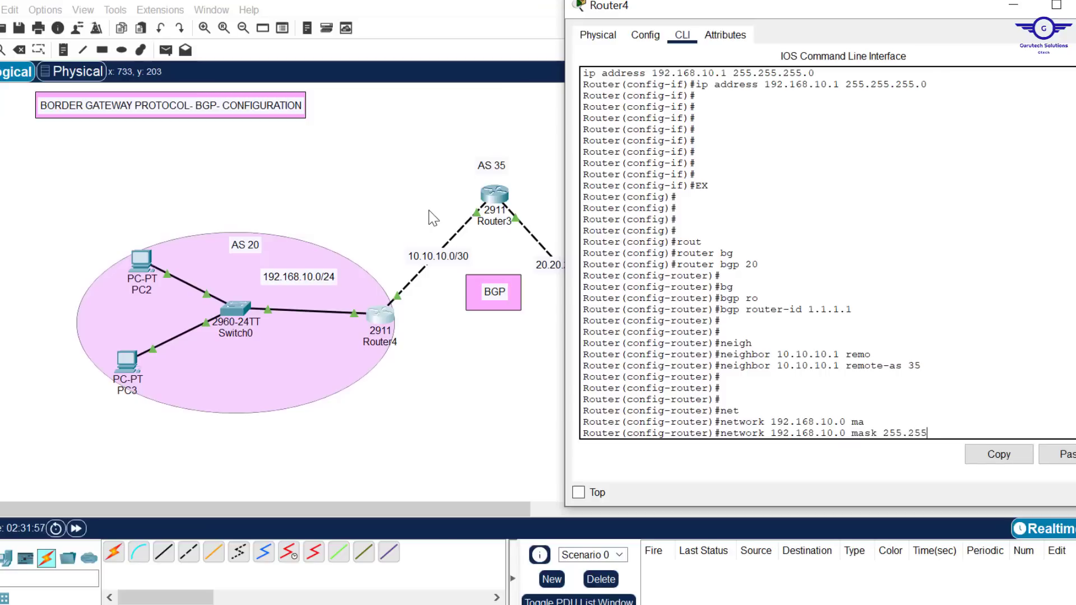
type(".255.0")
key("Return")
key("Return")
key("Return")
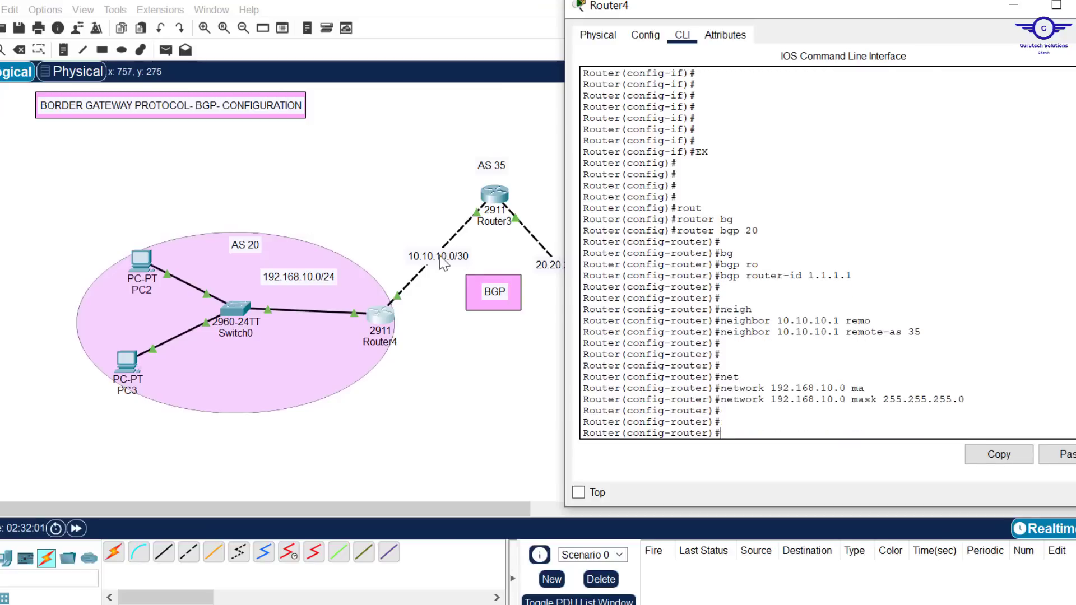
- Advertise Router4's link to Router3 with network 10.10.10.0 mask 255.255.255.252, and exit BGP configuration mode
type("net")
key("Tab")
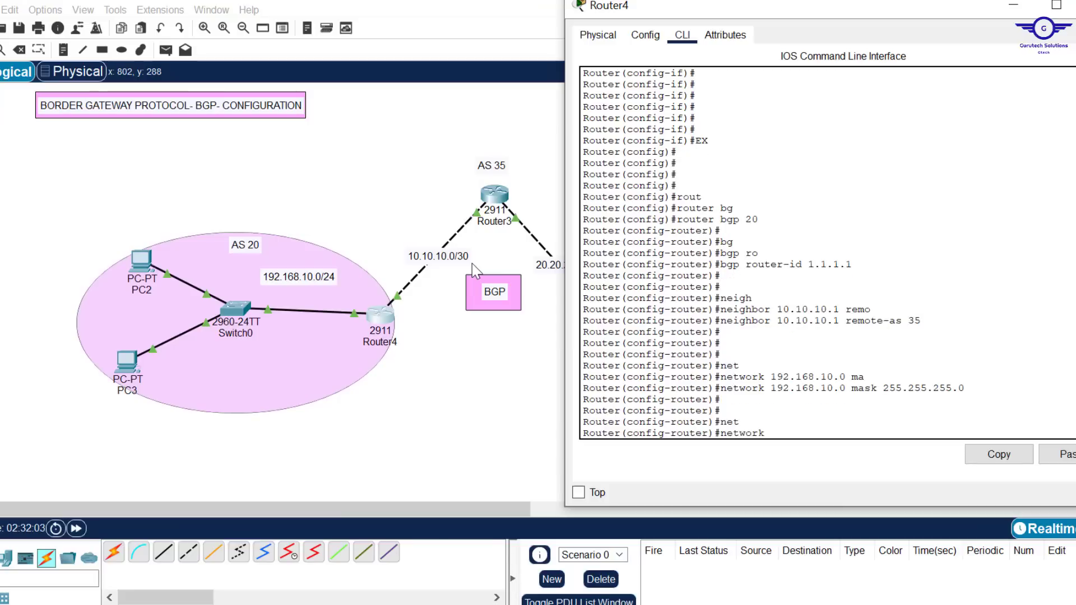
type("10.10.10.0 ma")
key("Tab")
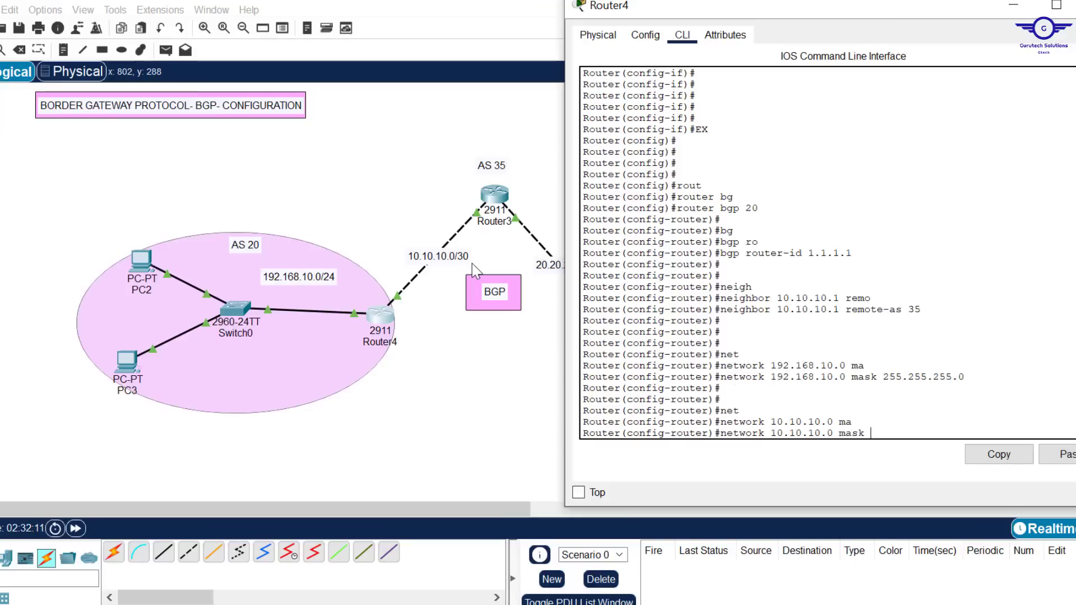
type("255.255.255.25")
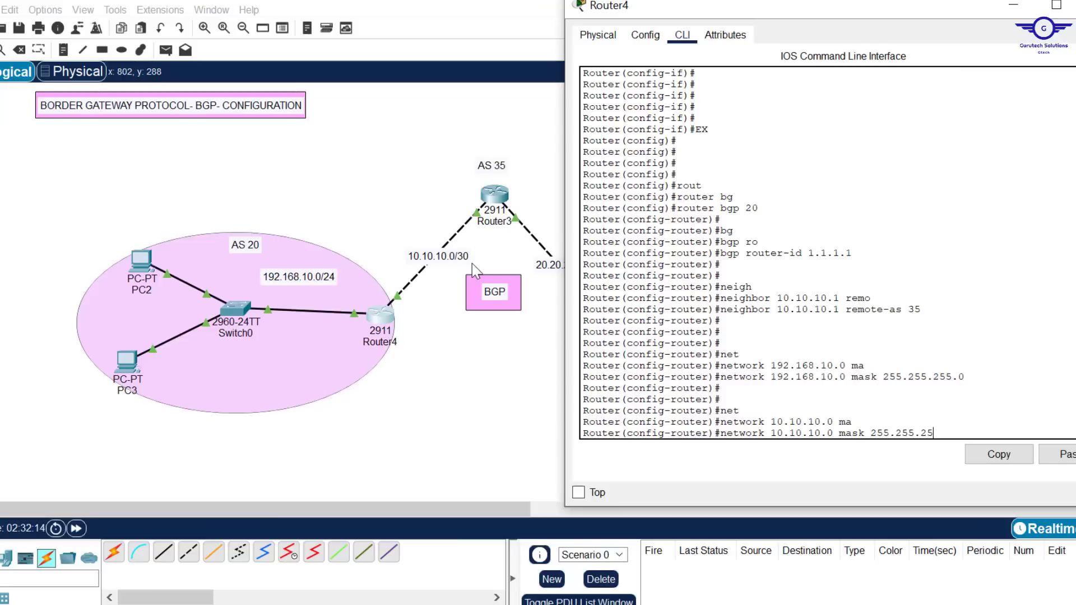
type("2")
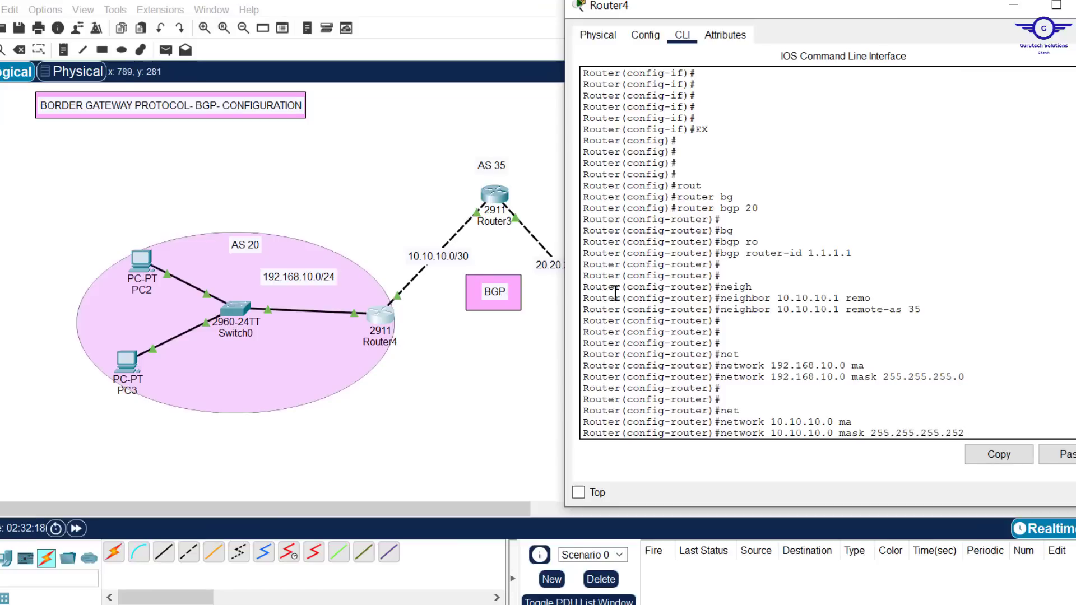
key("Return")
type("er(config-router)#e")
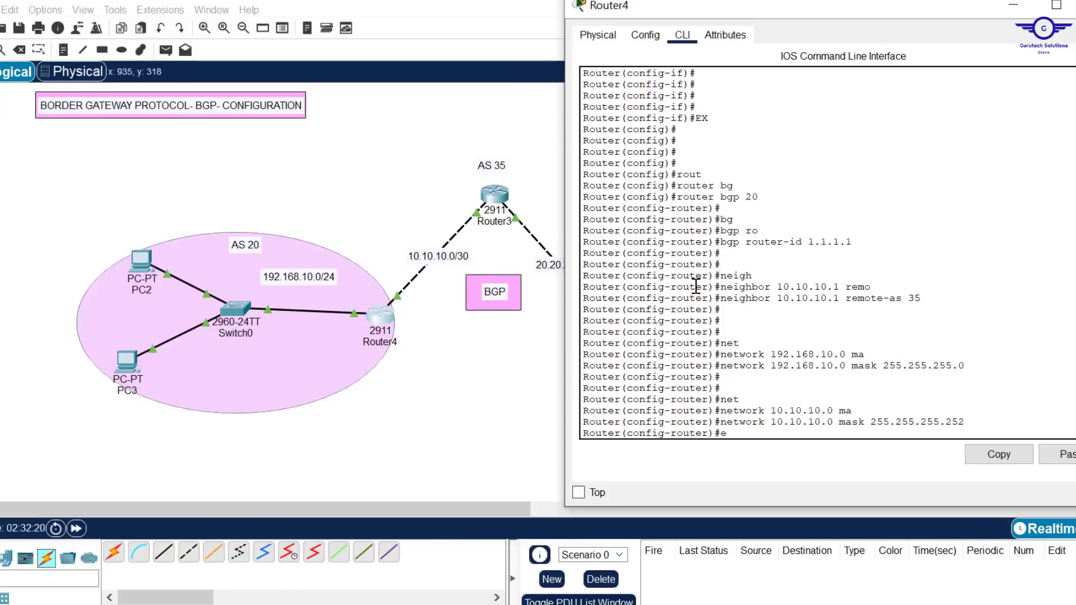
type("xit")
left_click(845, 163)
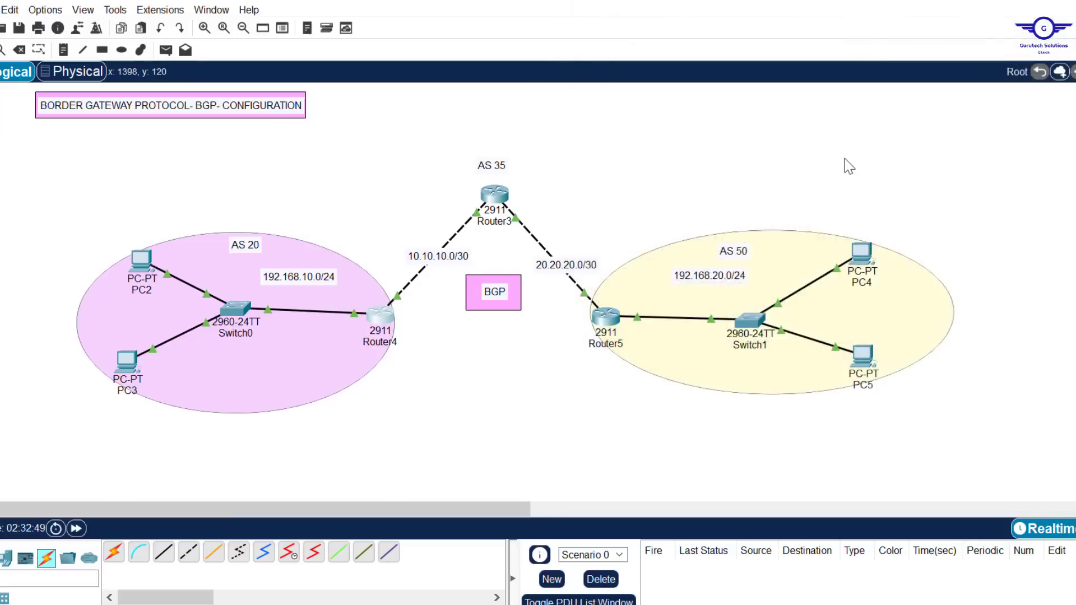
- Open Router5's command line and start its BGP routing process for autonomous system 50 with router bgp 50
left_click_drag(454, 180, 537, 221)
left_click(608, 318)
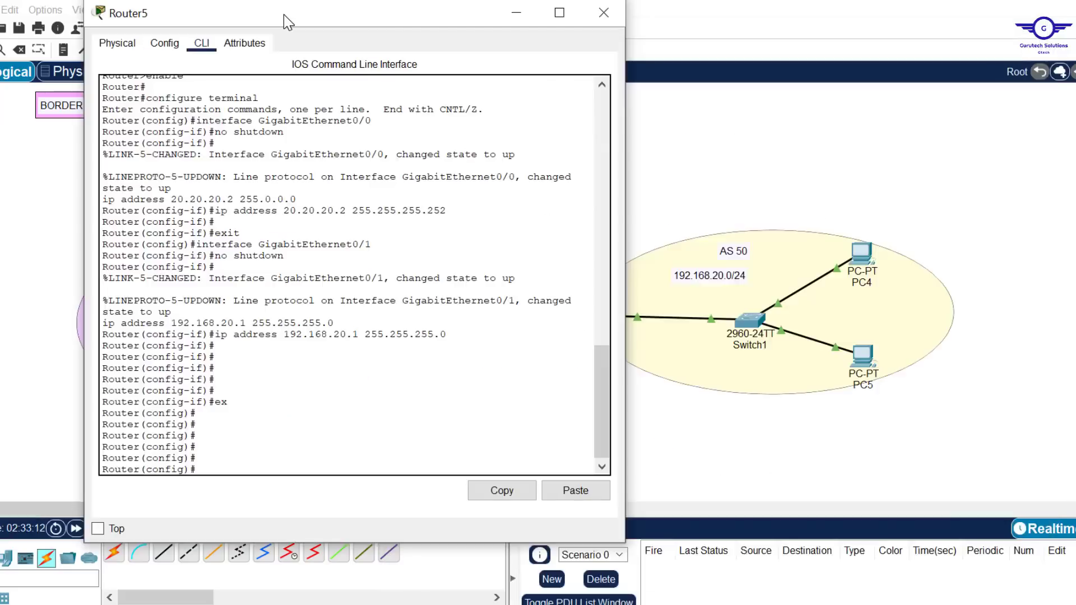
left_click_drag(283, 14, 745, 1)
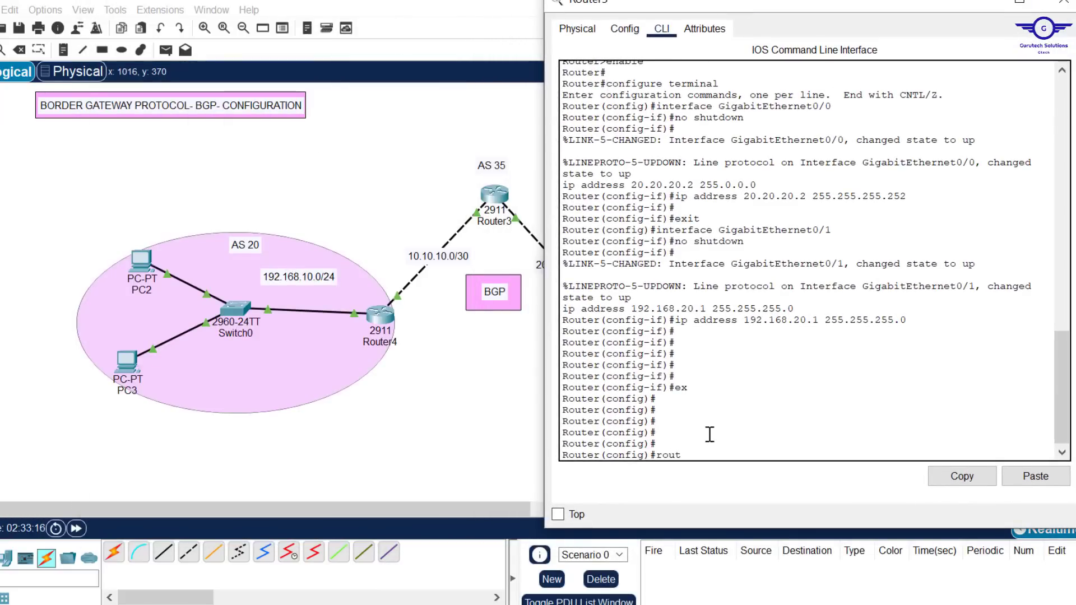
key("Tab")
type("bg")
key("Tab")
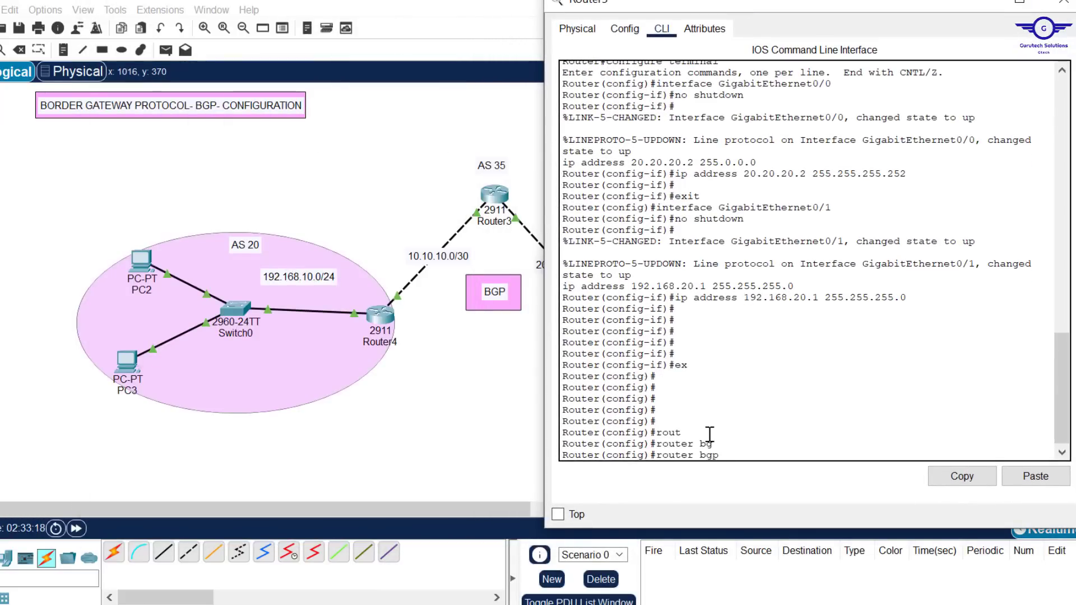
left_click(458, 434)
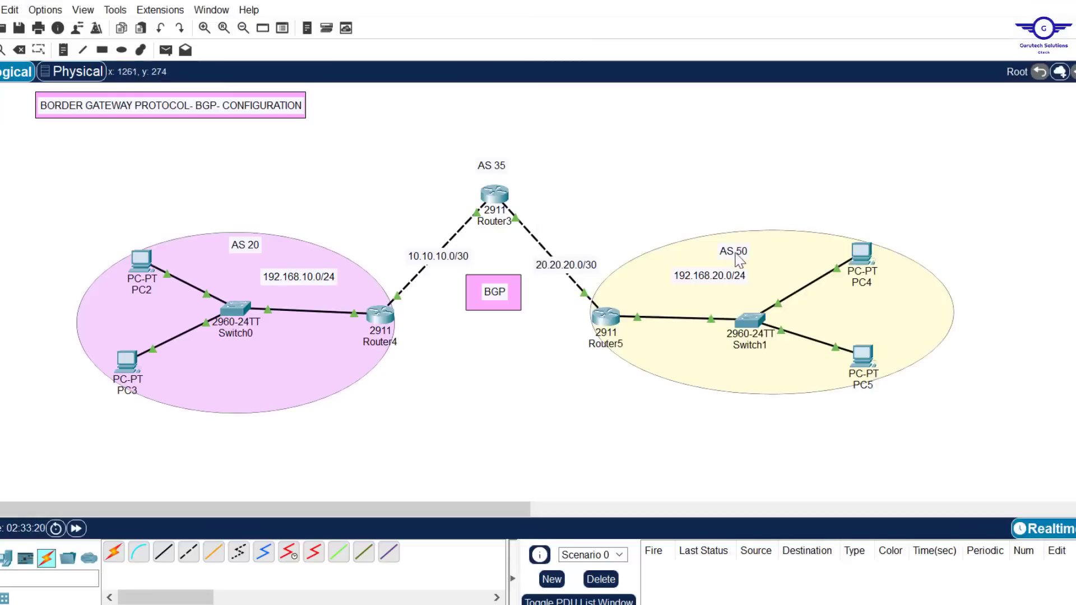
left_click(604, 316)
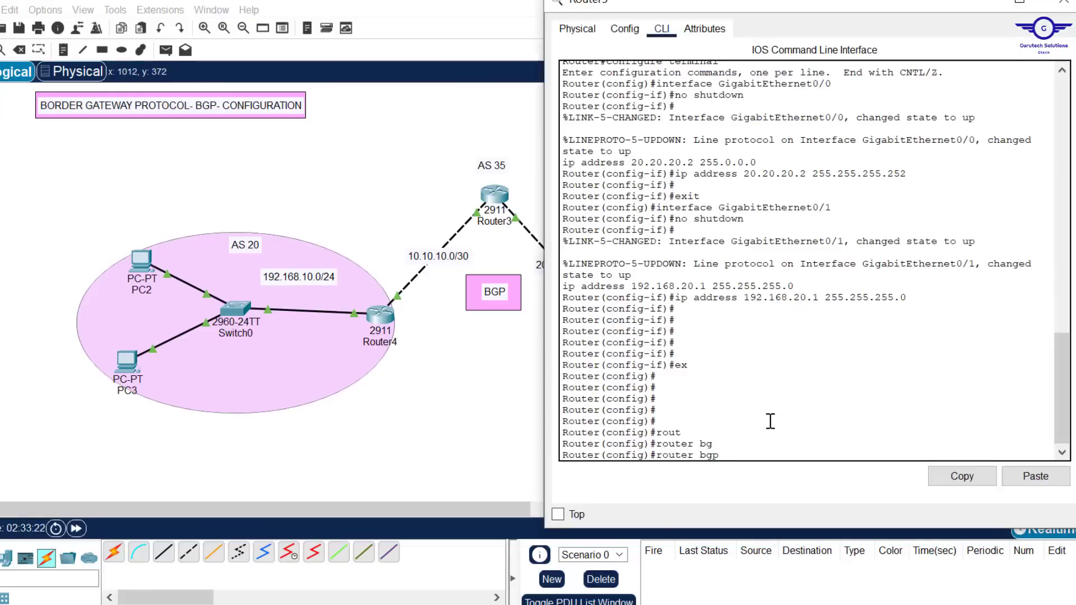
type("50")
key("Return")
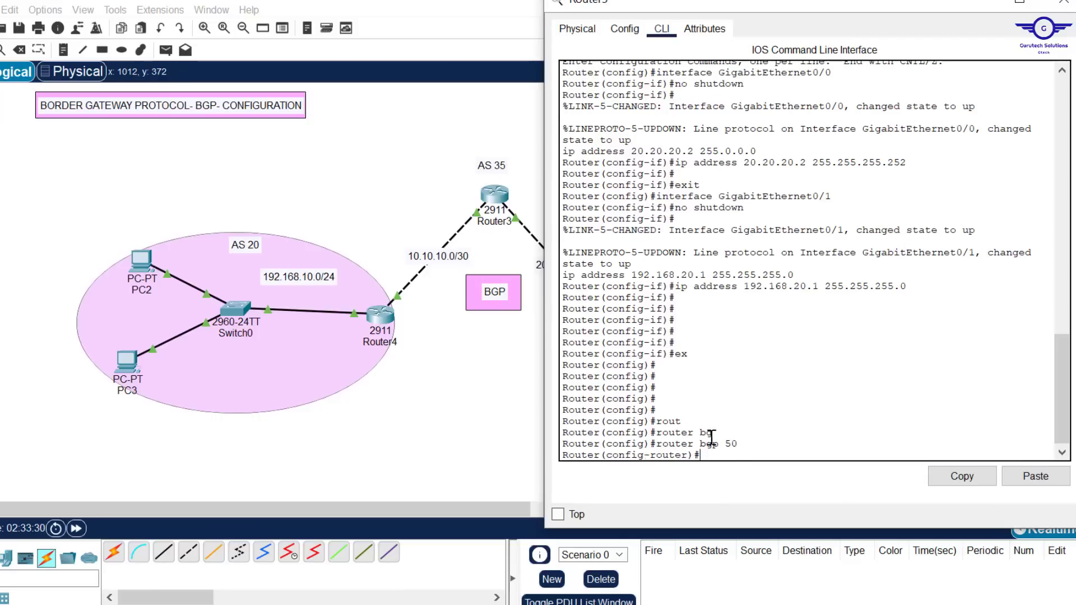
- Set the BGP router ID on Router5 to 2.2.2.2 with the command bgp router-id 2.2.2.2
left_click_drag(738, 444, 704, 439)
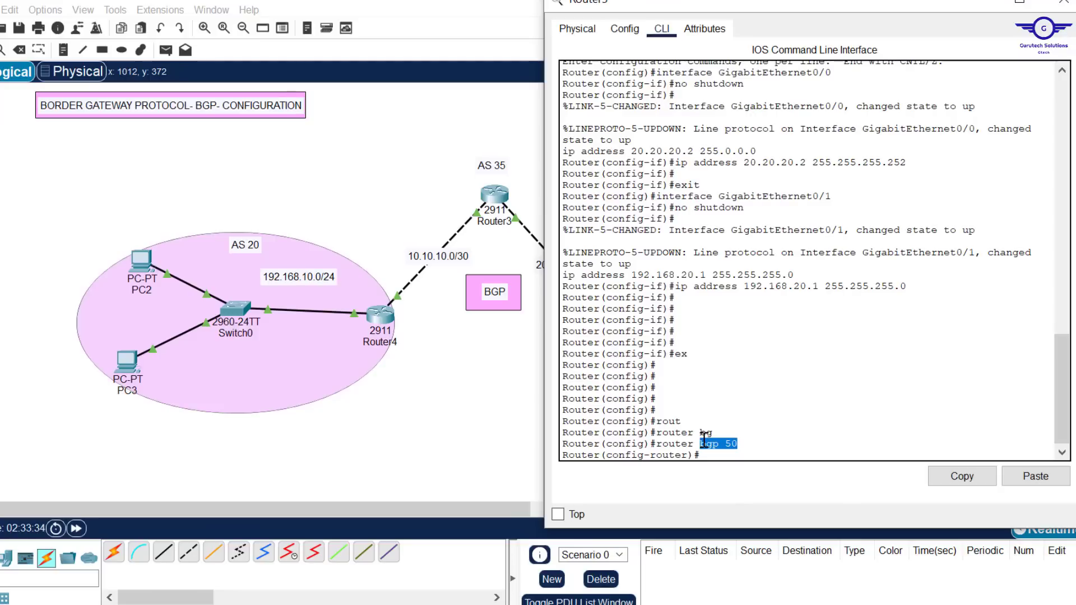
key("Return")
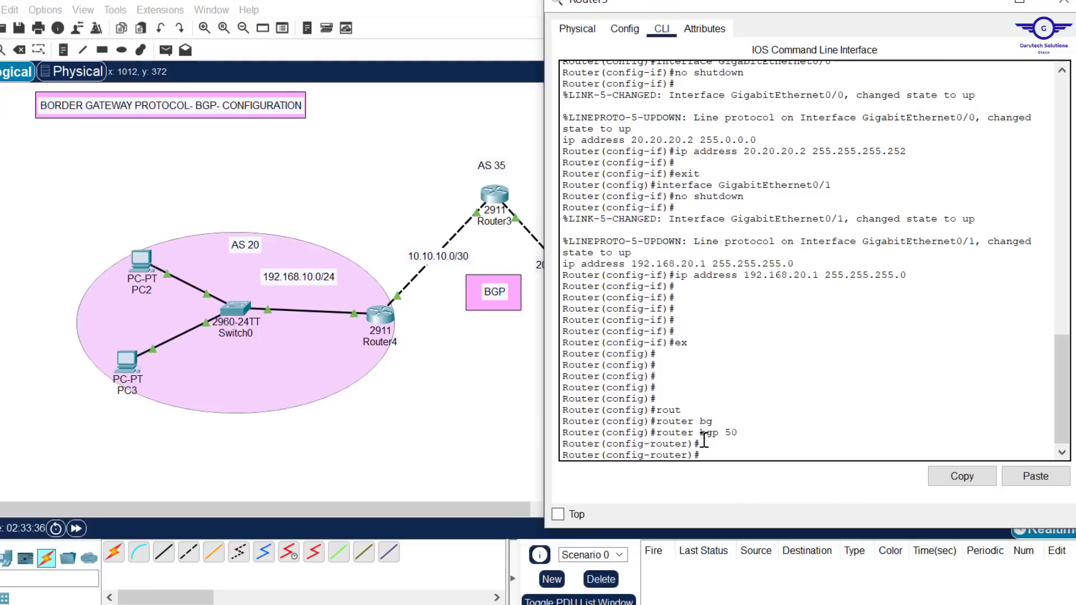
type("bg")
key("Tab")
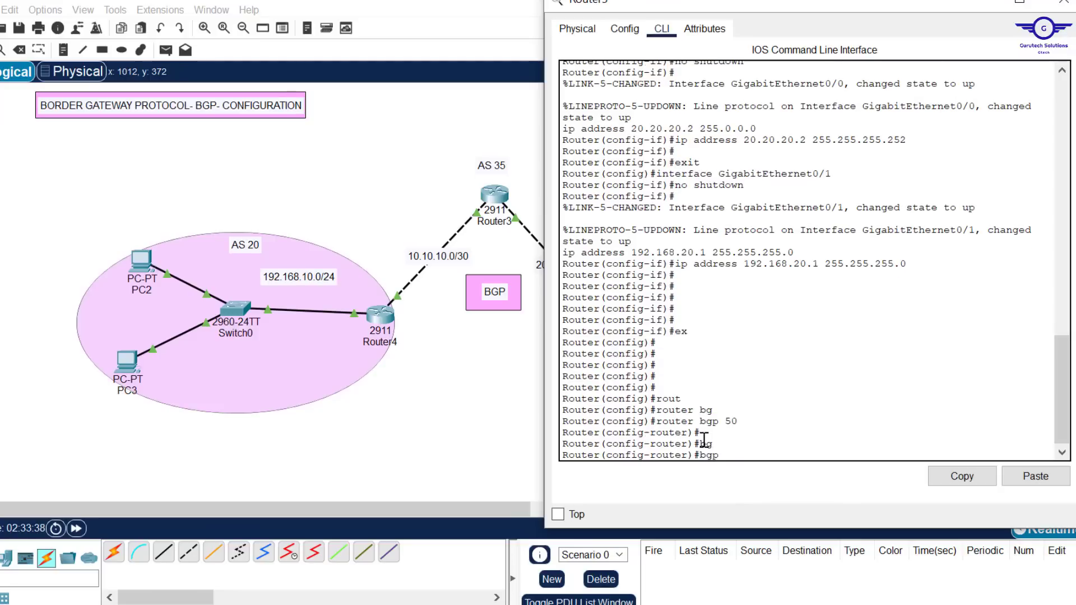
type("ro")
key("Tab")
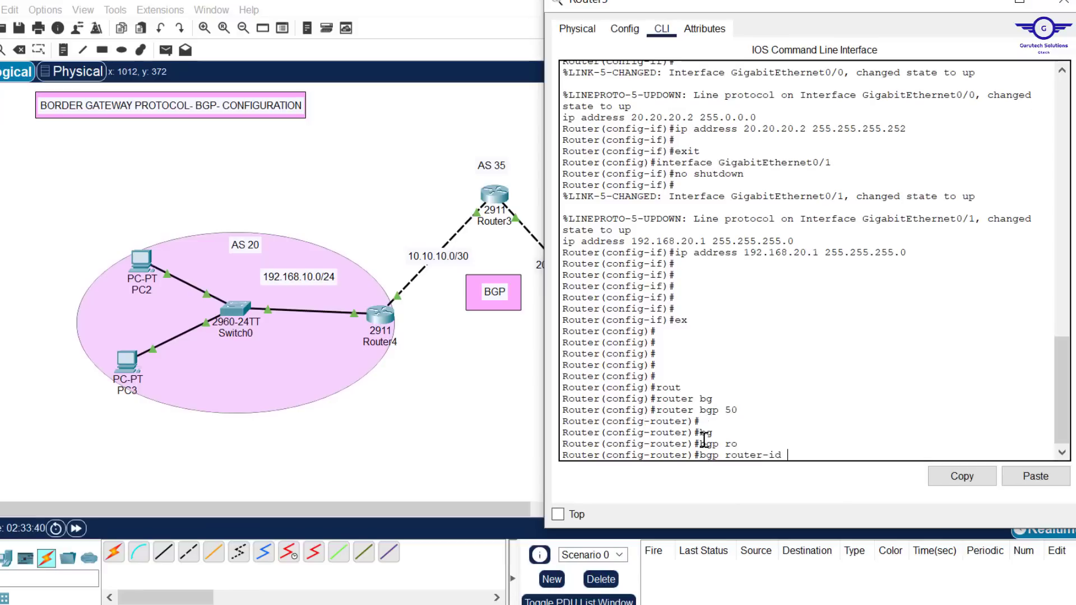
type("2.2.2.2")
key("Return")
key("Return")
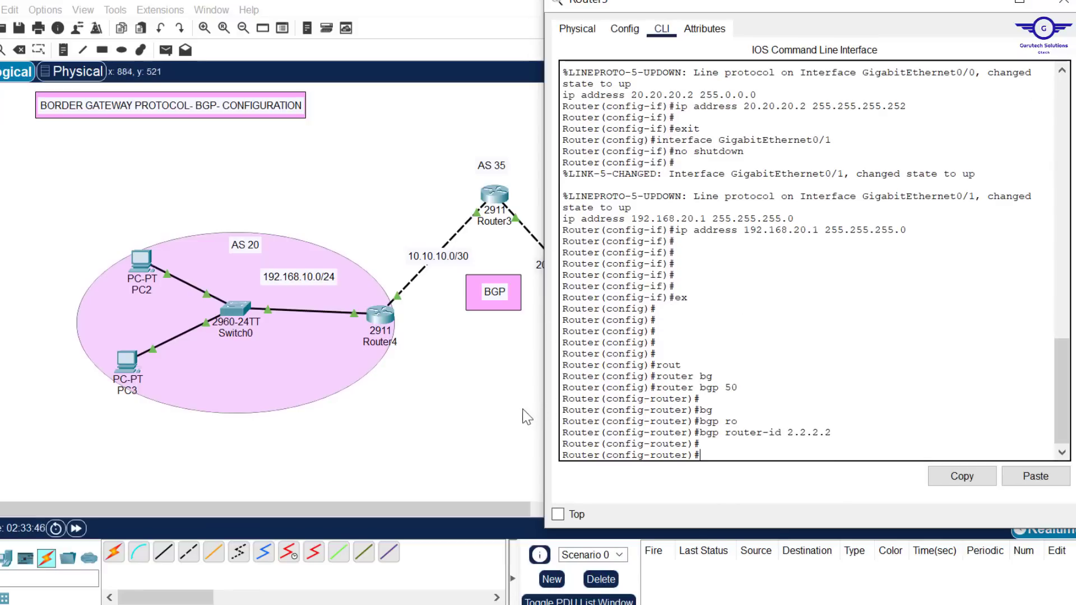
- Check Router3's interface addresses and define it as Router5's BGP neighbor with the command neighbor 20.20.20.1 remote-as 35
left_click(487, 383)
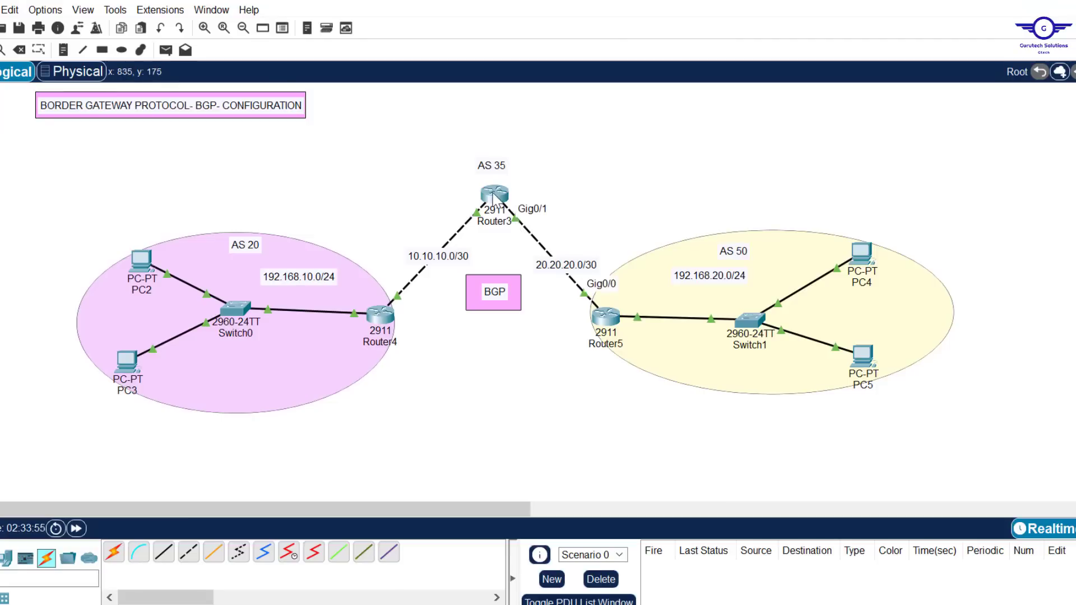
mouse_move(494, 197)
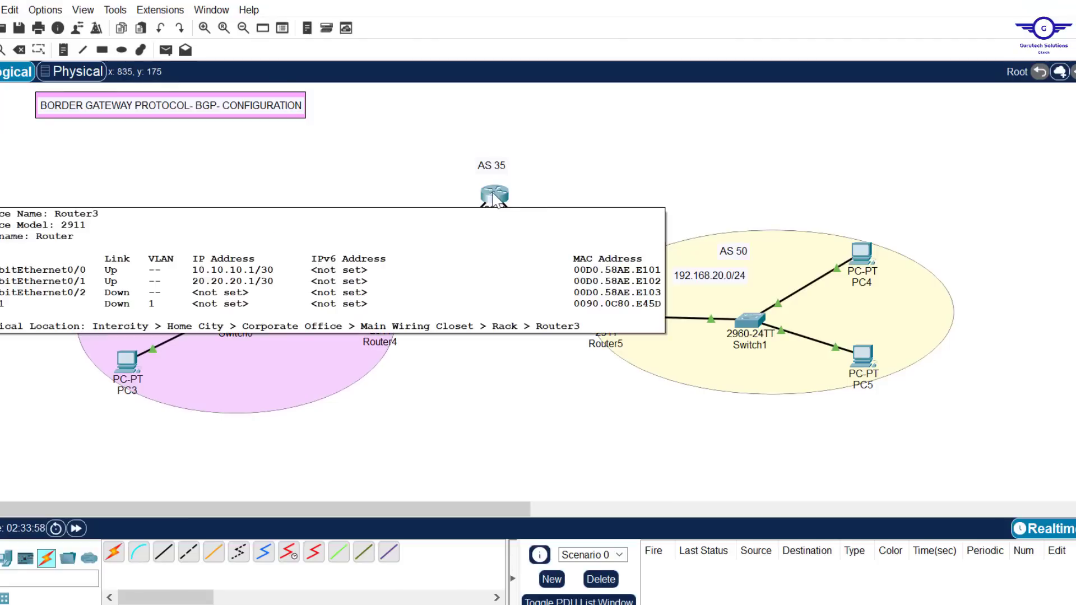
left_click(613, 315)
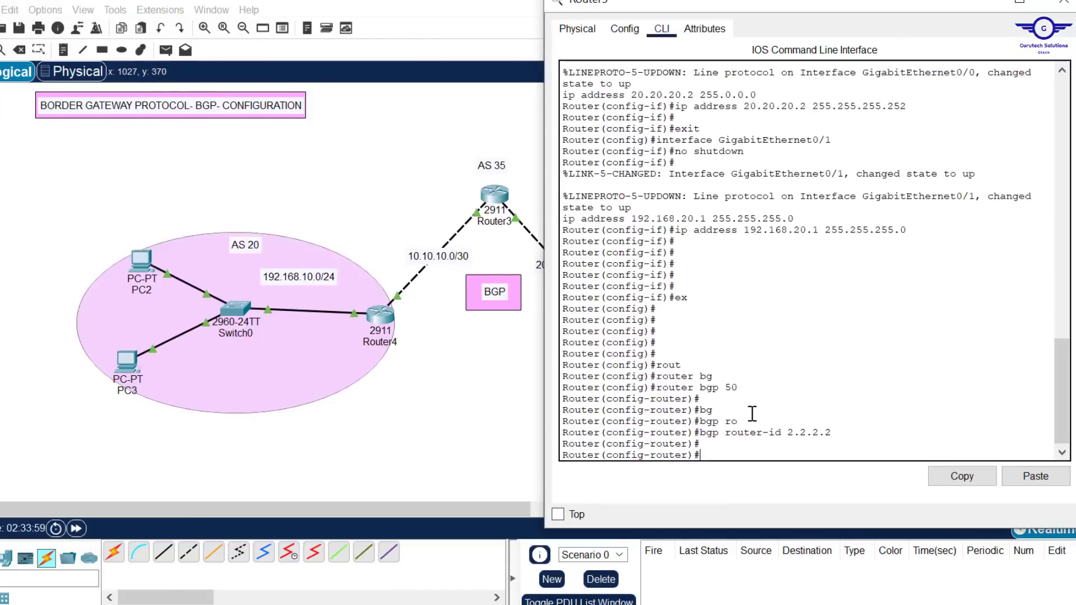
key("Return")
key("Return")
type("nei")
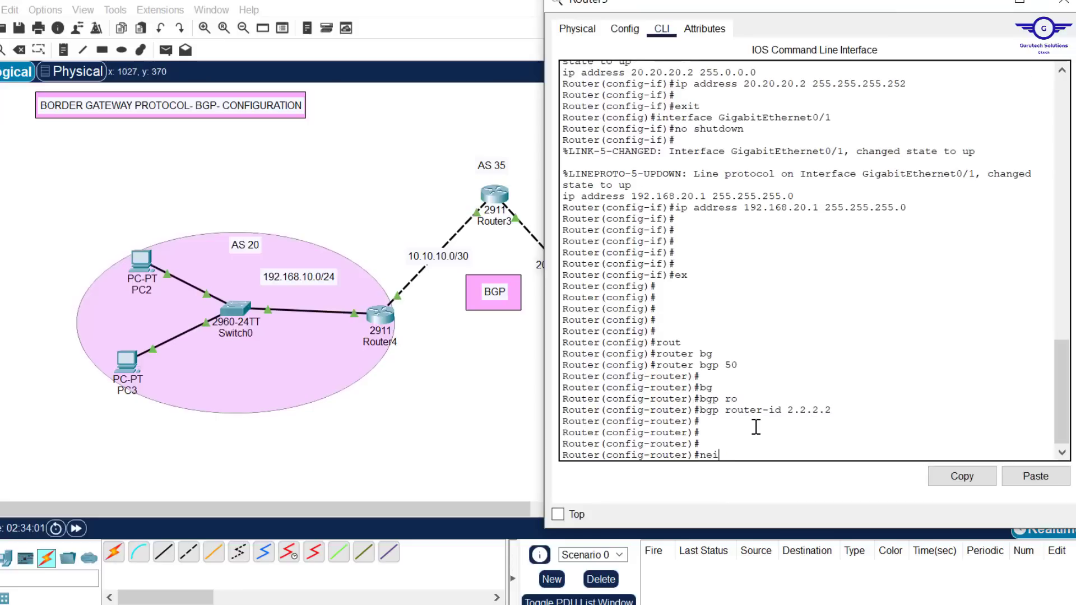
type("gh")
key("Tab")
type("20")
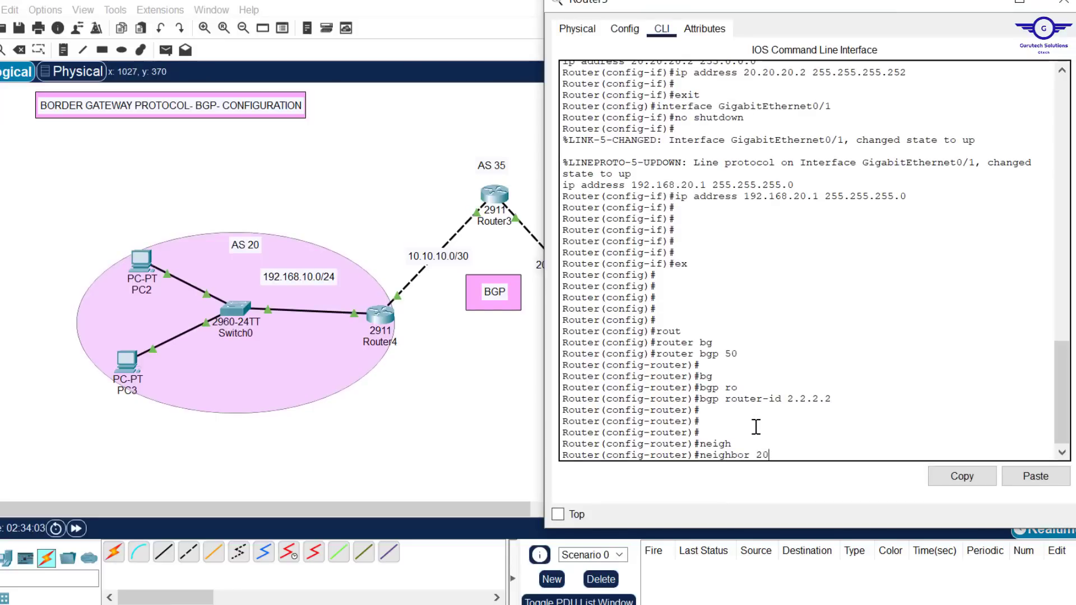
type(".20.20.1 ")
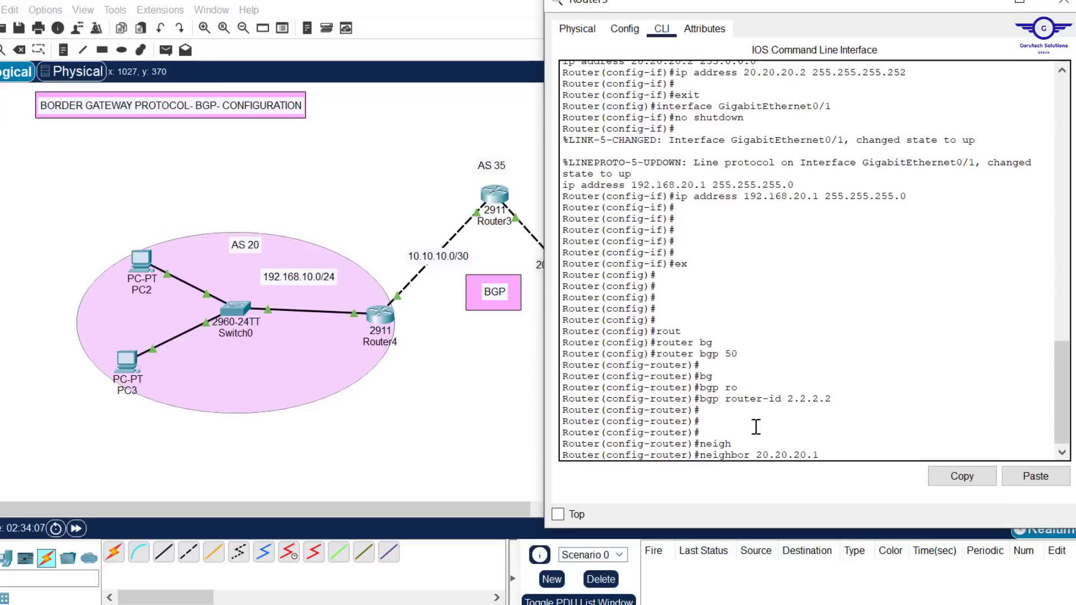
type("remo")
key("Tab")
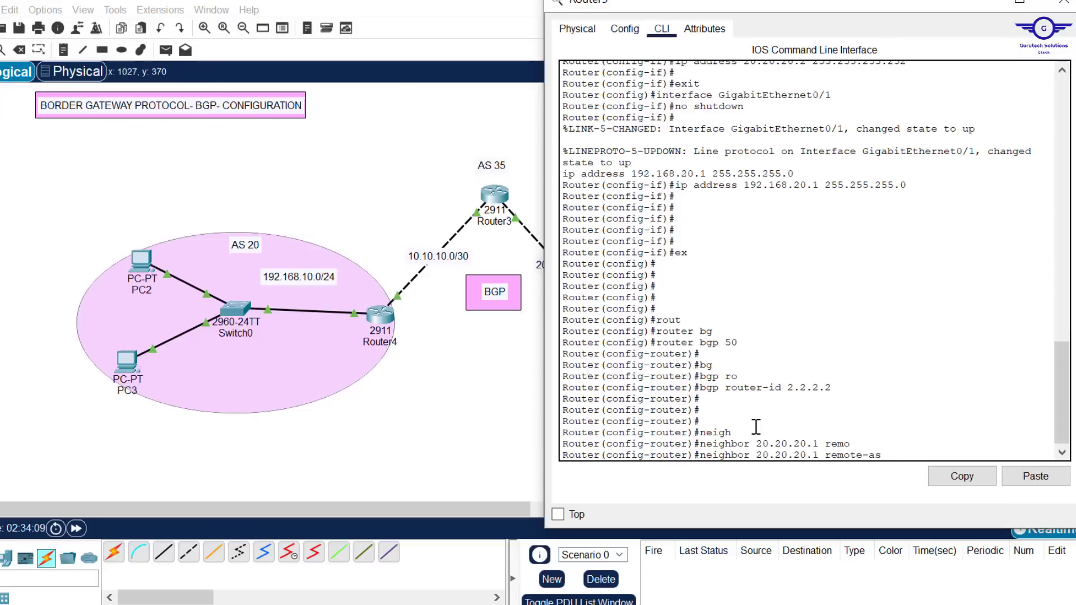
type("35")
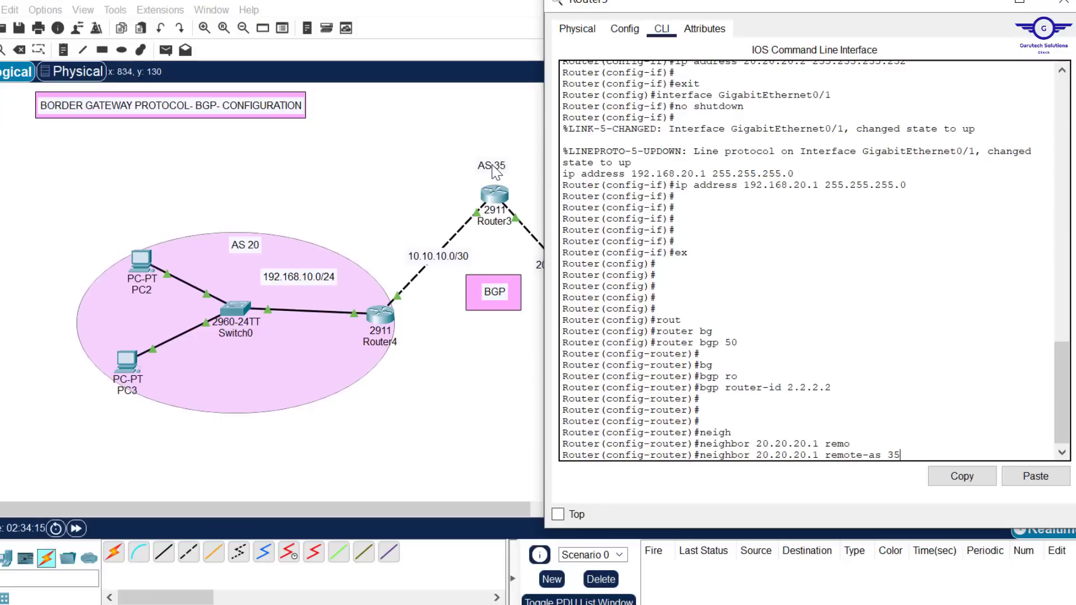
key("Return")
key("Return")
key("Return")
key("Return")
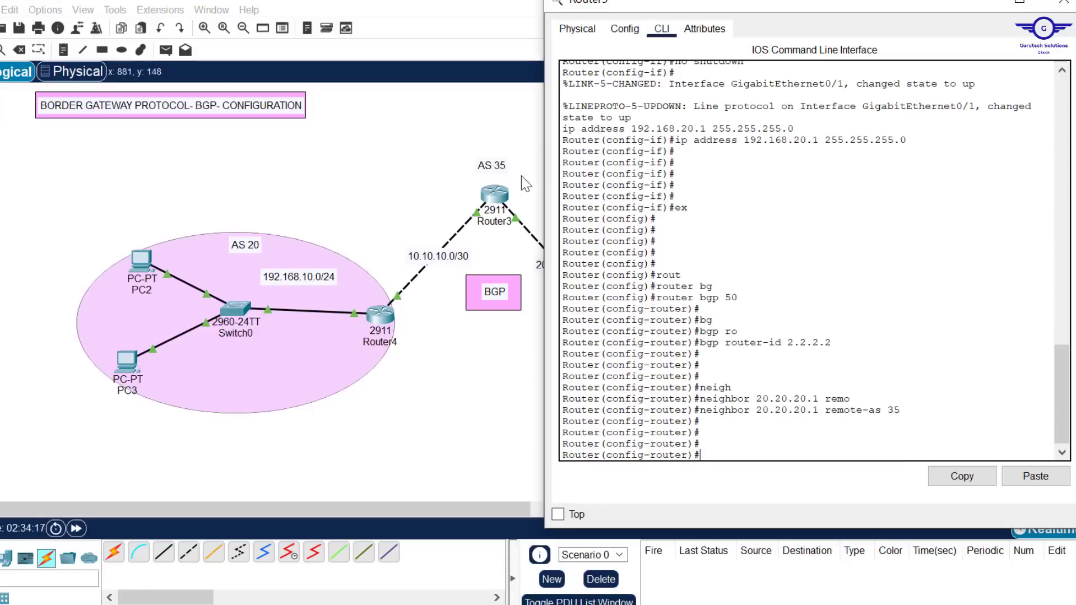
- Advertise Router5's LAN in BGP with the command network 192.168.20.0 mask 255.255.255.0
left_click(445, 349)
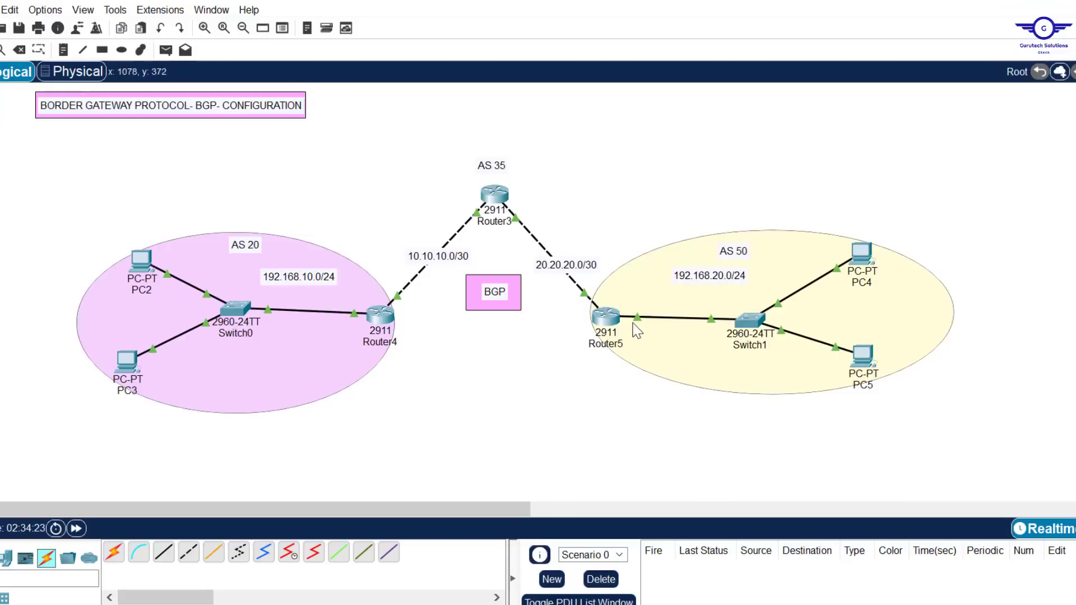
left_click(602, 317)
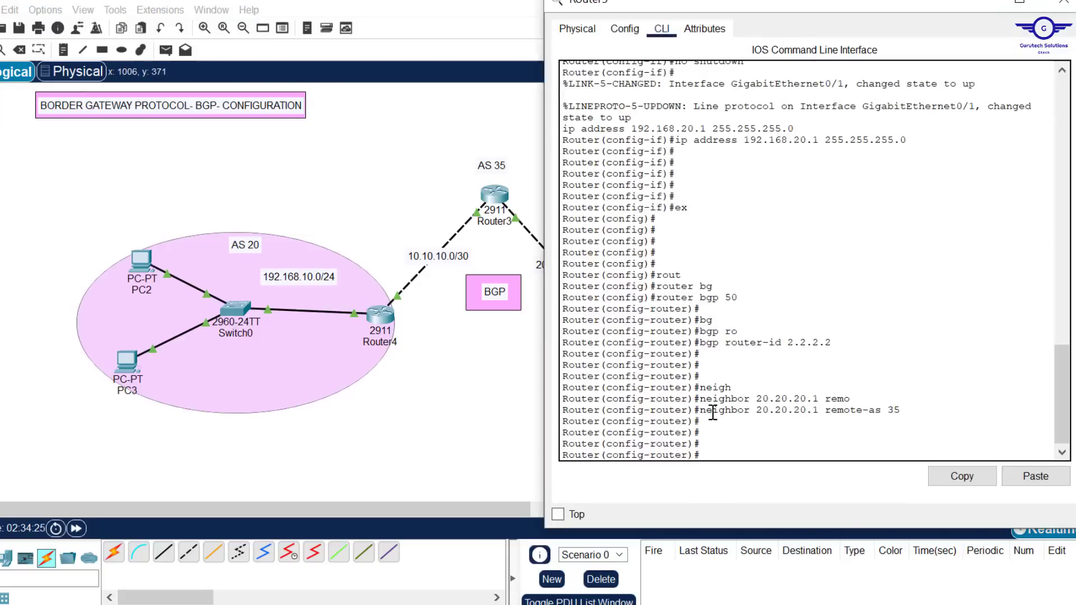
key("Return")
key("Return")
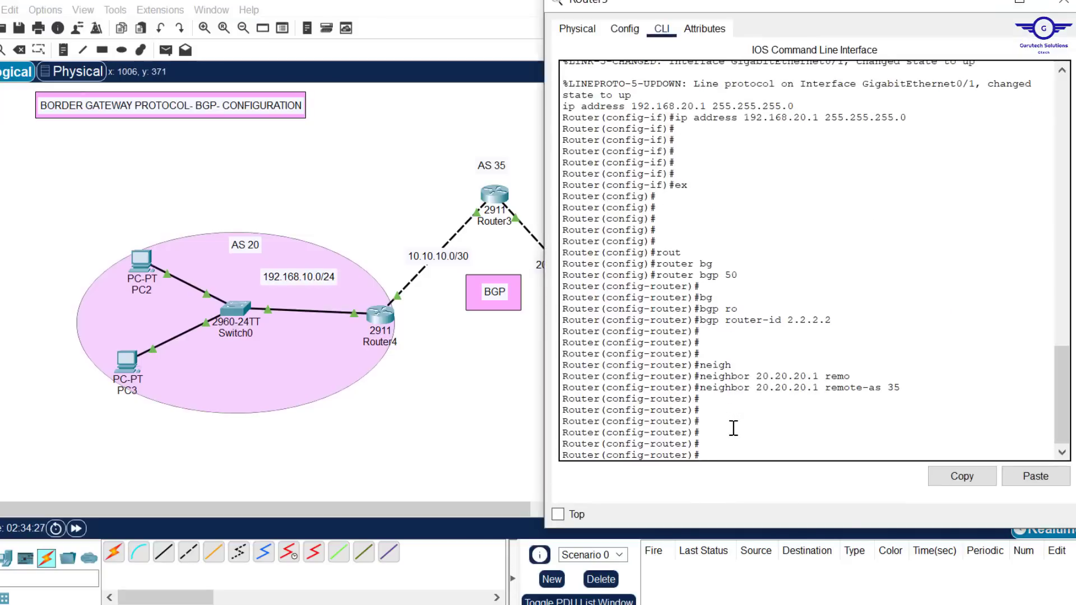
type("net")
key("Tab")
type("1")
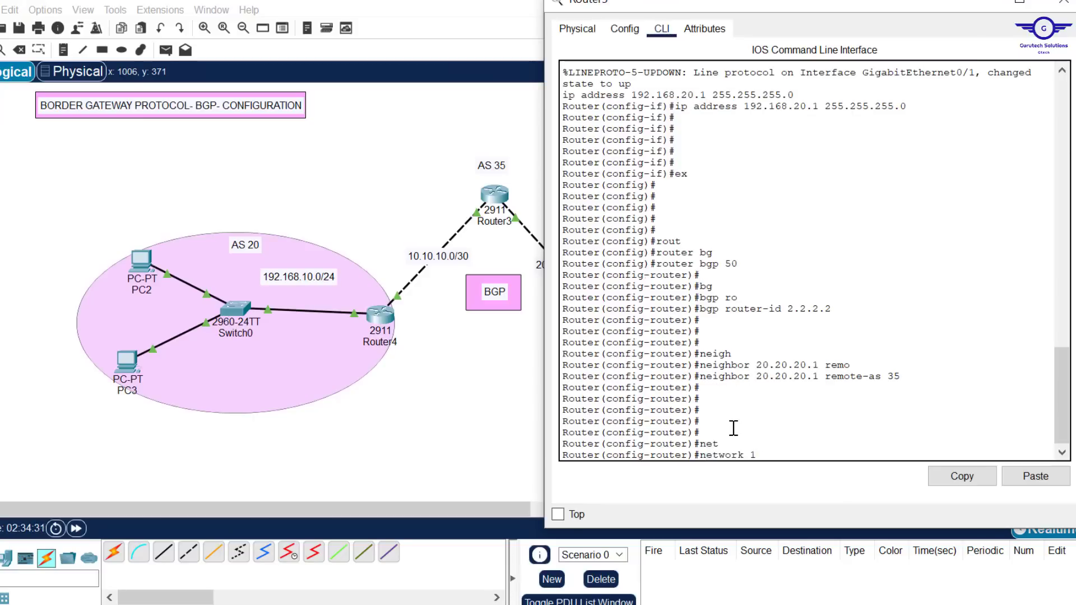
type("92.168.20.0 ma")
key("Tab")
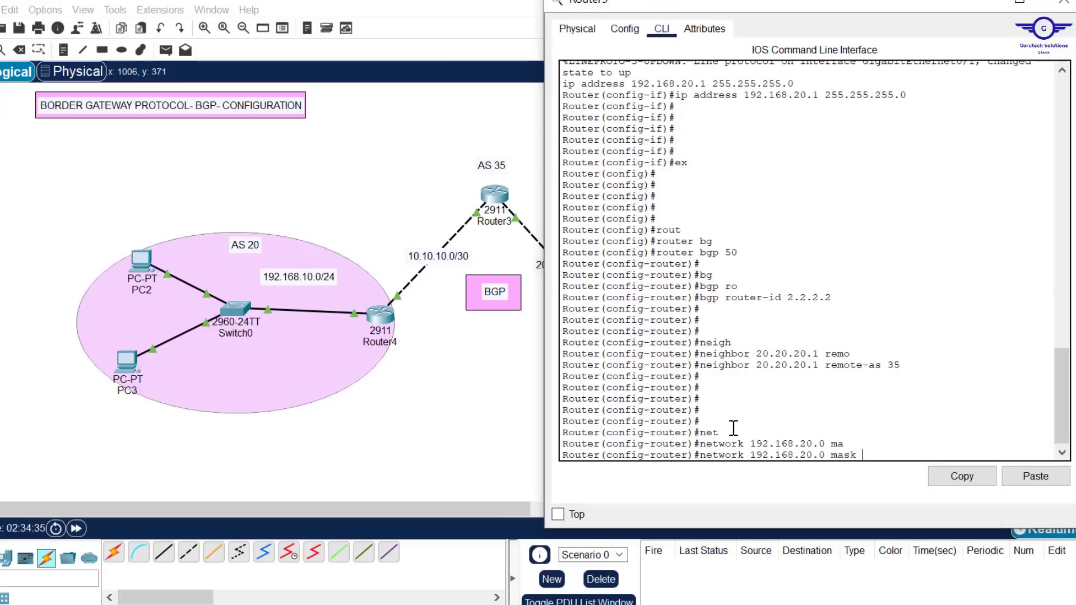
type("255.255.2")
key("Return")
key("Return")
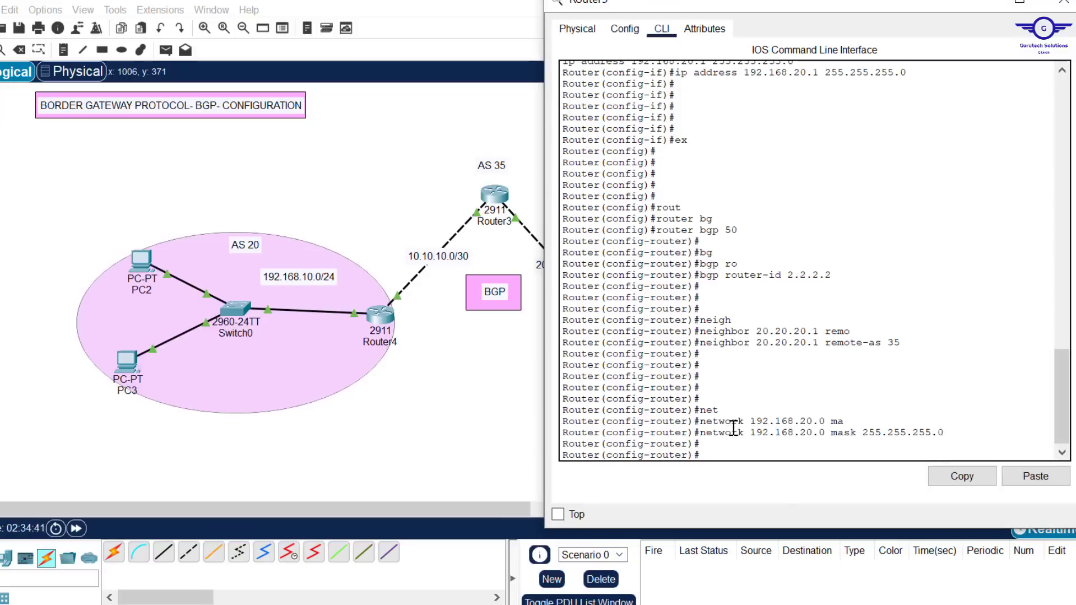
- Advertise Router5's link to Router3 in BGP with the command network 20.20.20.0 mask 255.255.255.252
type("net")
key("Tab")
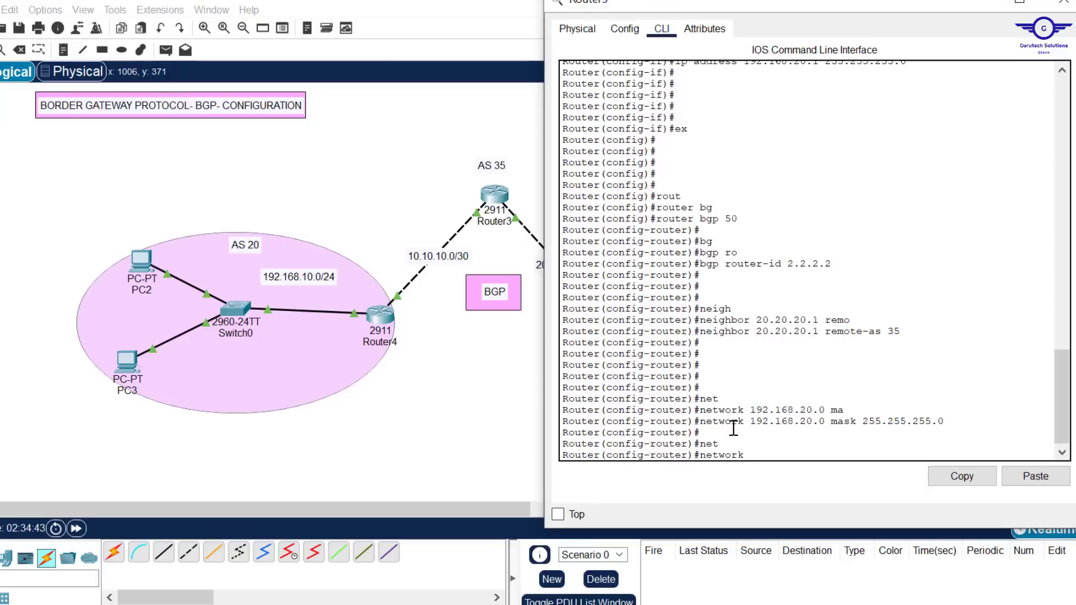
type("10")
key("BackSpace")
type("20.20.20.0 ma")
key("Tab")
type("25")
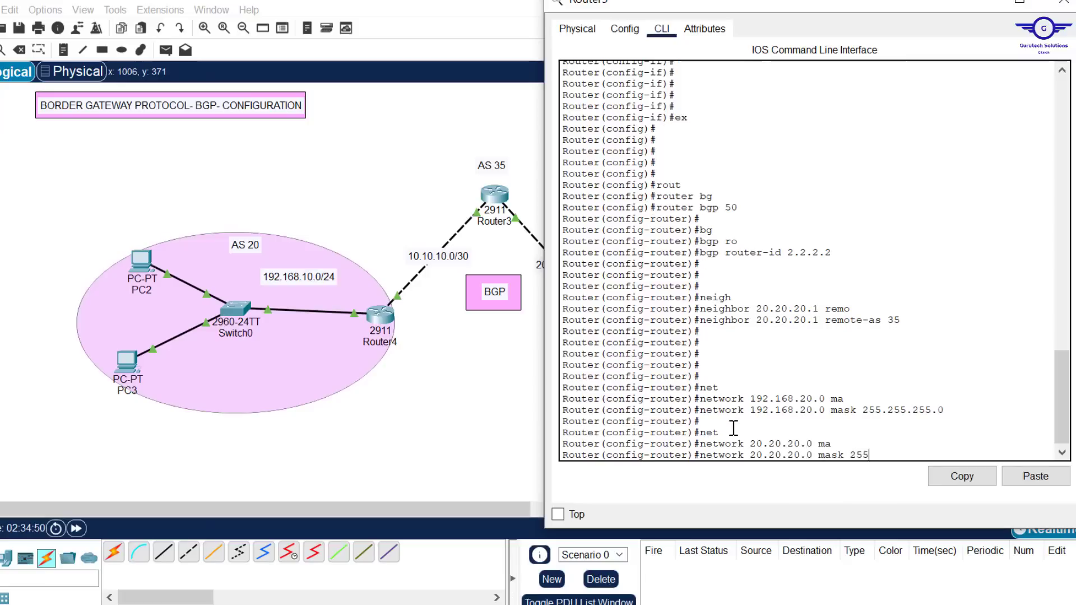
type("5.255.255.252")
key("Return")
key("Return")
key("Return")
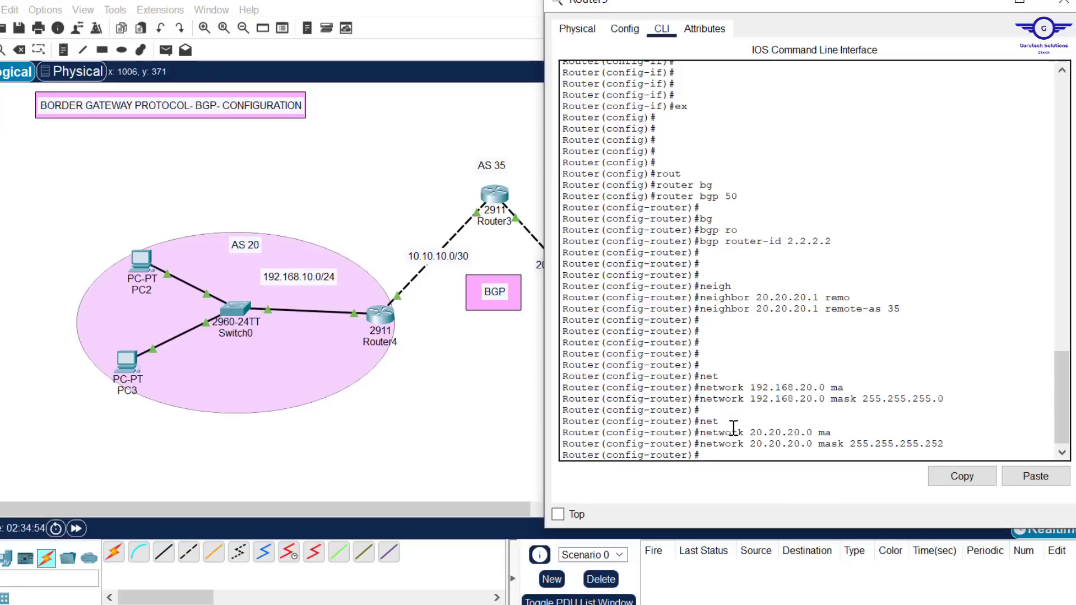
- Exit BGP configuration mode on Router5, save the configuration with do wr, and close the router's window
type("exit")
key("Return")
key("Return")
key("Return")
key("Return")
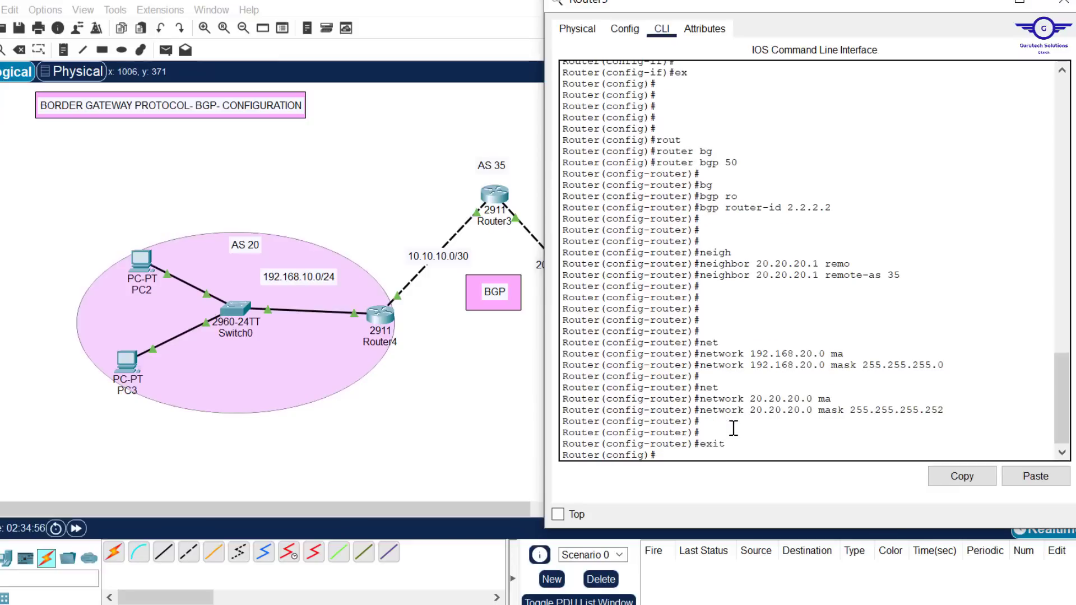
type("do wr")
key("Return")
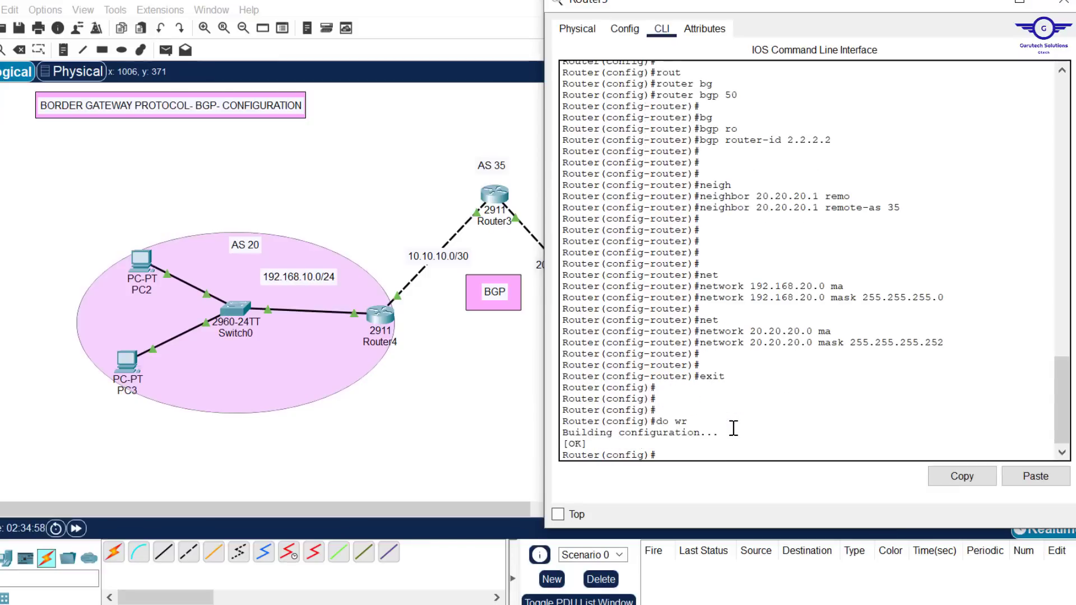
left_click(1063, 2)
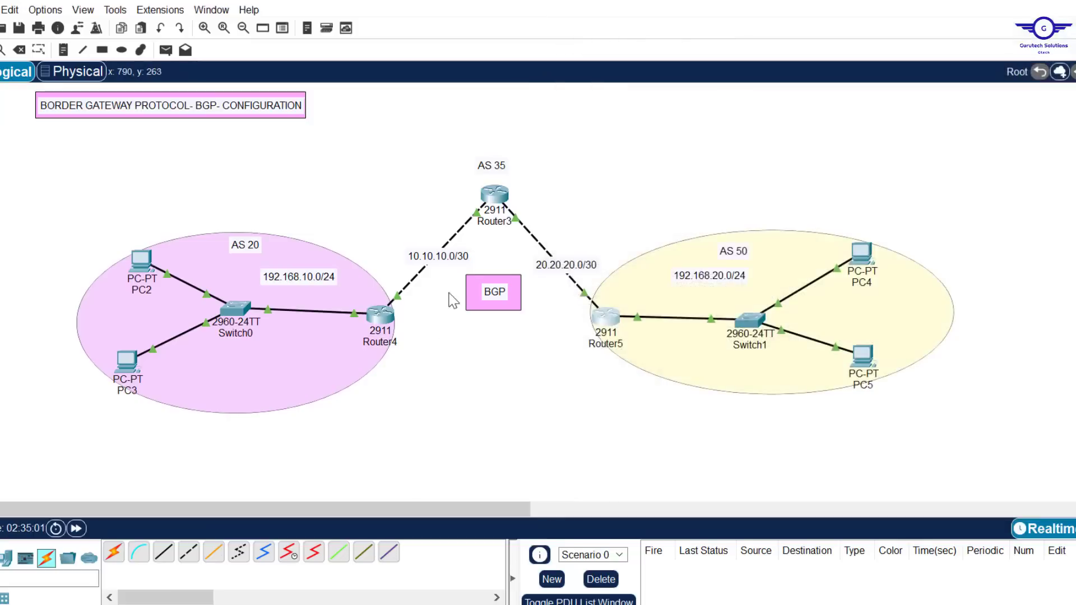
- Review the BGP commands entered on Router4 and close its window
left_click(378, 323)
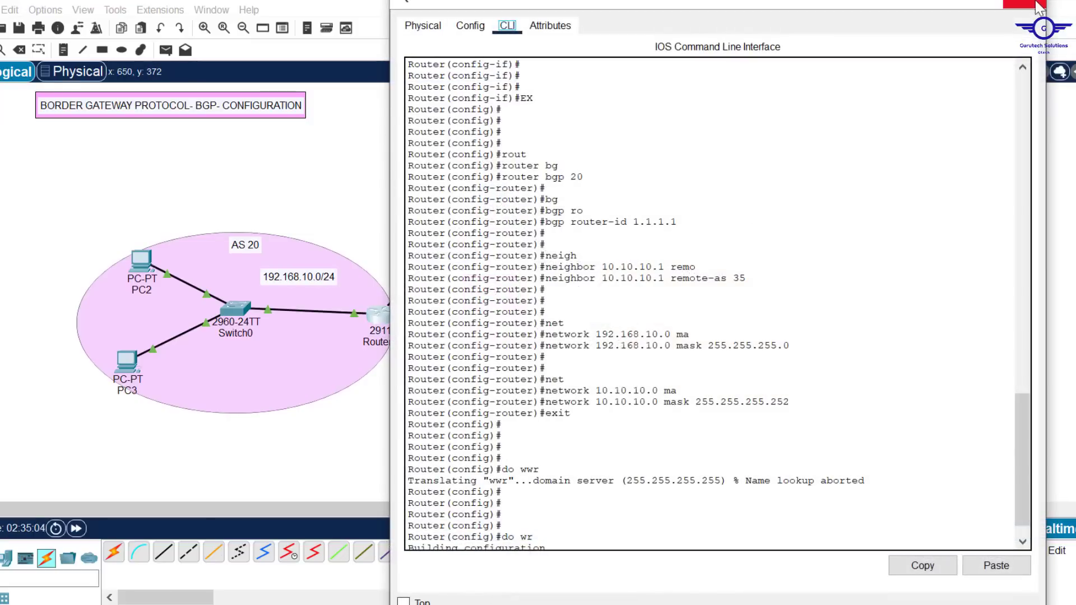
left_click(1037, 5)
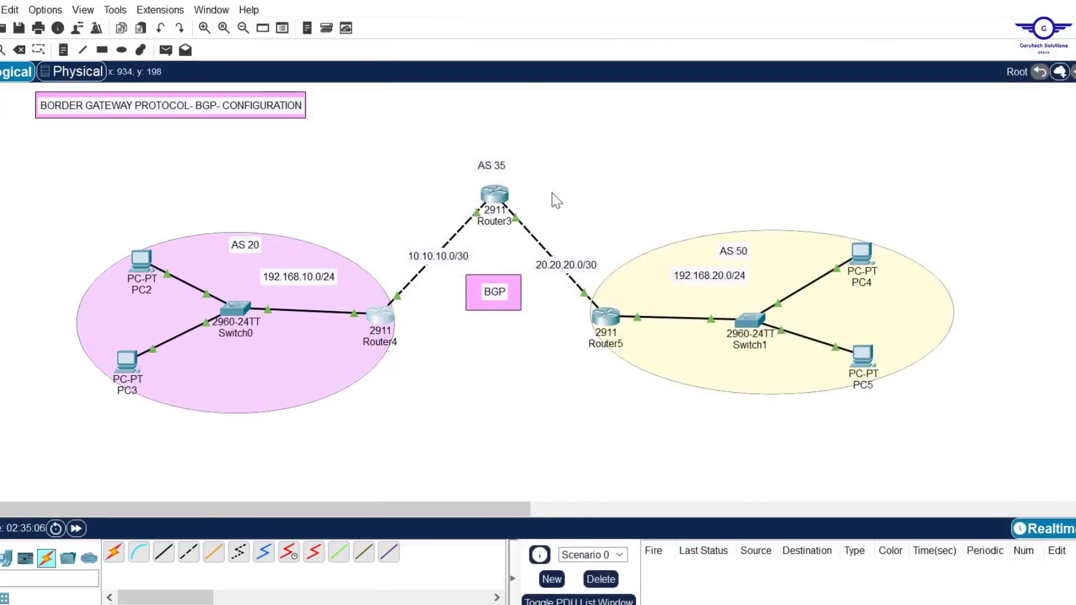
left_click_drag(447, 159, 547, 213)
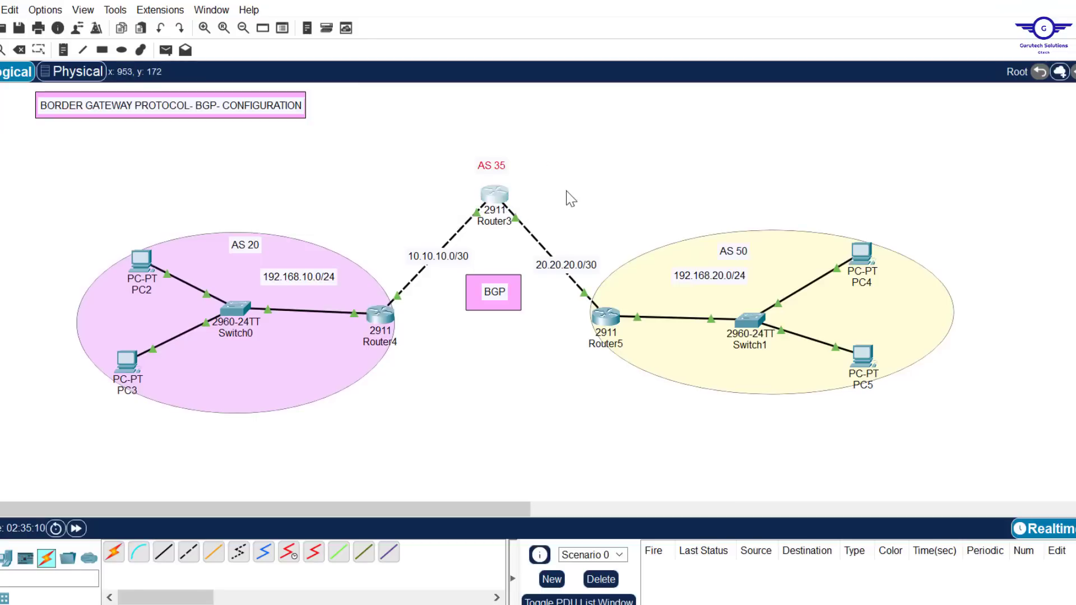
- Open Router3's command line and enter global configuration mode with en and conf t
left_click(500, 200)
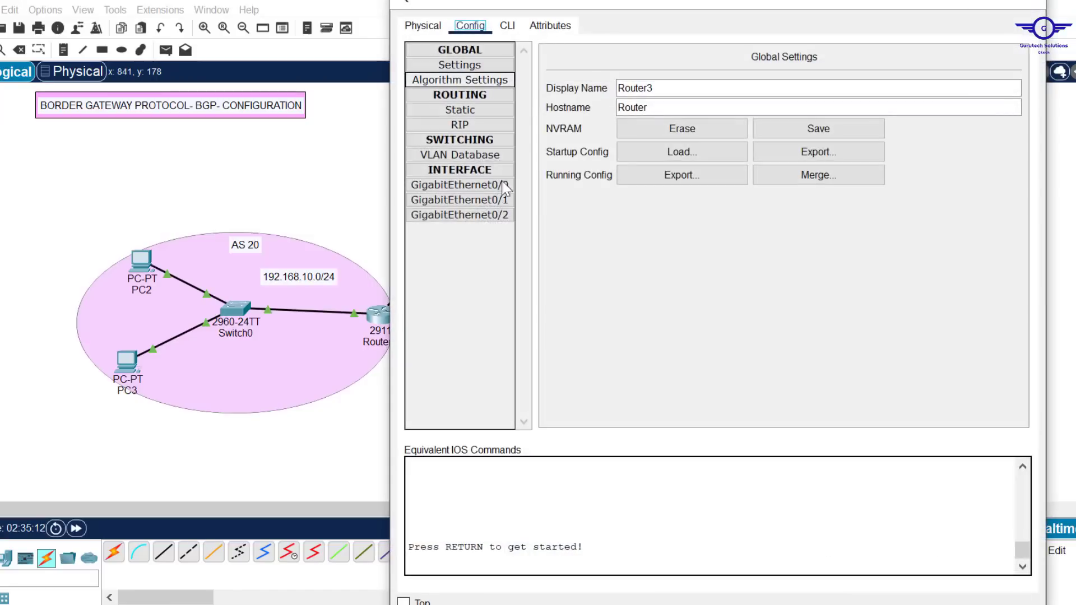
left_click(508, 27)
key("Return")
key("Return")
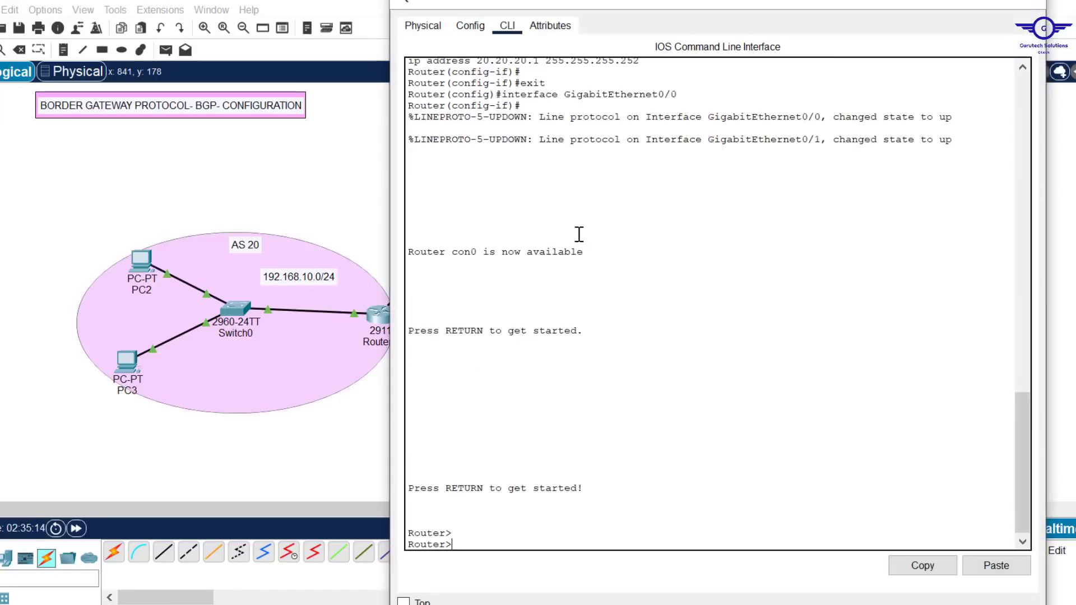
type("en")
key("Return")
key("Return")
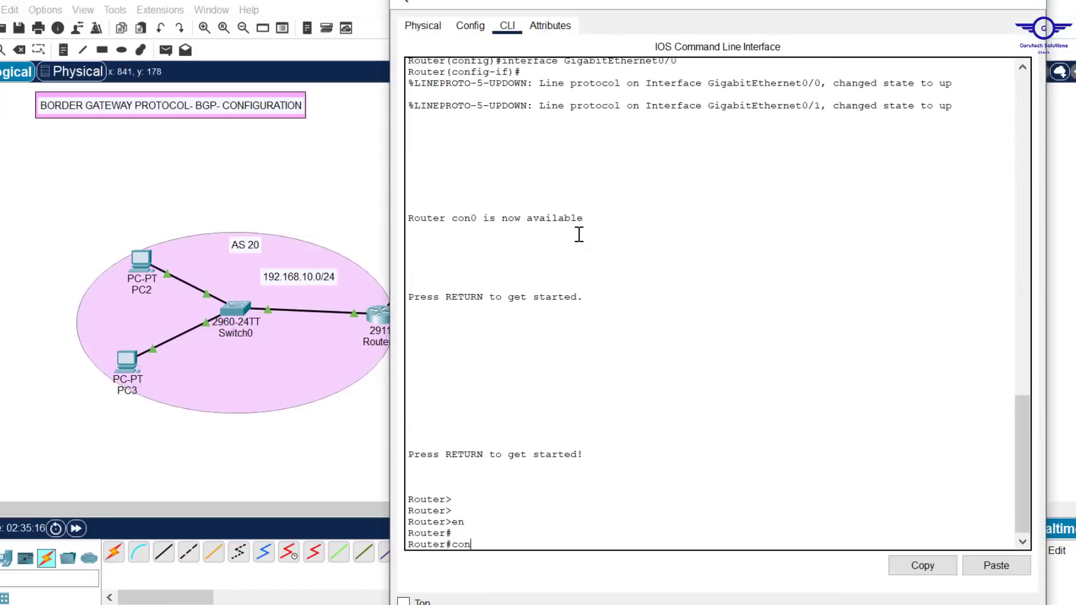
type("conf t")
key("Return")
key("Return")
key("Return")
key("Return")
key("Return")
key("Return")
key("Return")
key("Return")
key("Return")
key("Return")
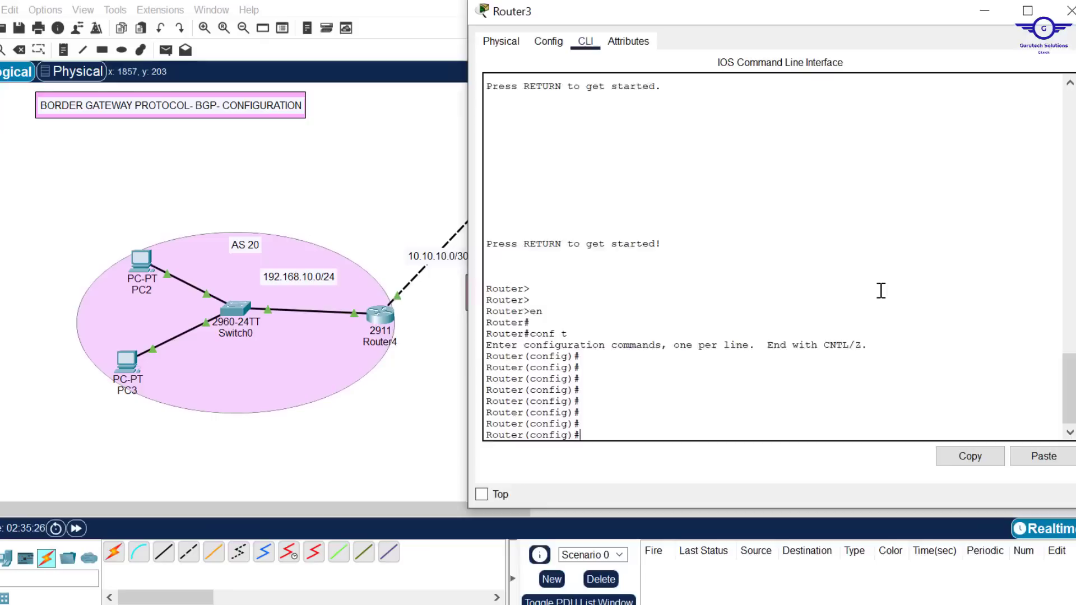
- Start Router3's BGP routing process for autonomous system 35 with the command router bgp 35
type("ro")
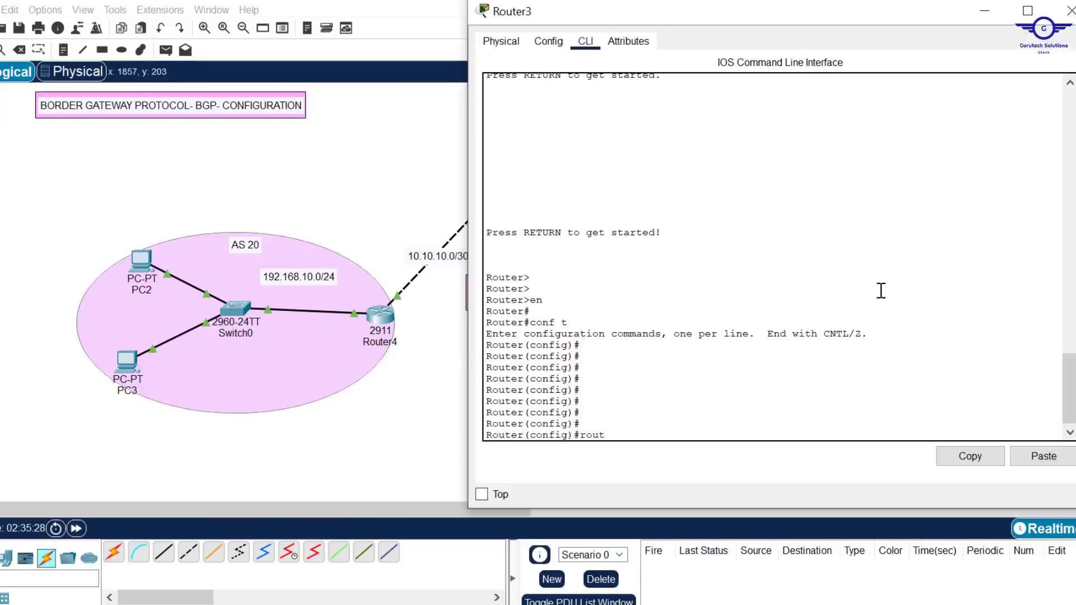
type("ut")
key("Tab")
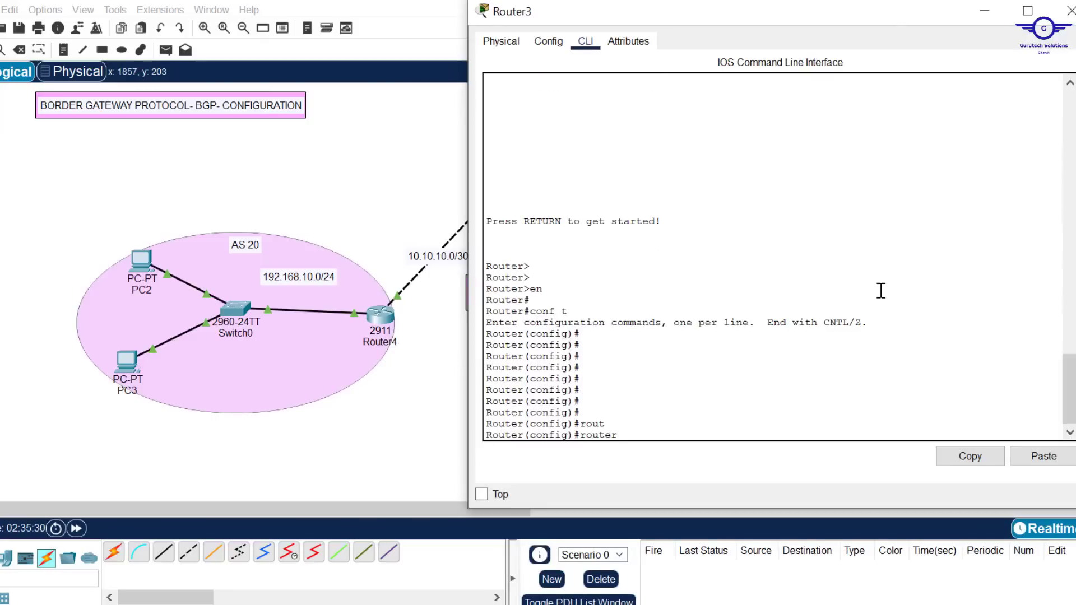
type("bg")
key("Tab")
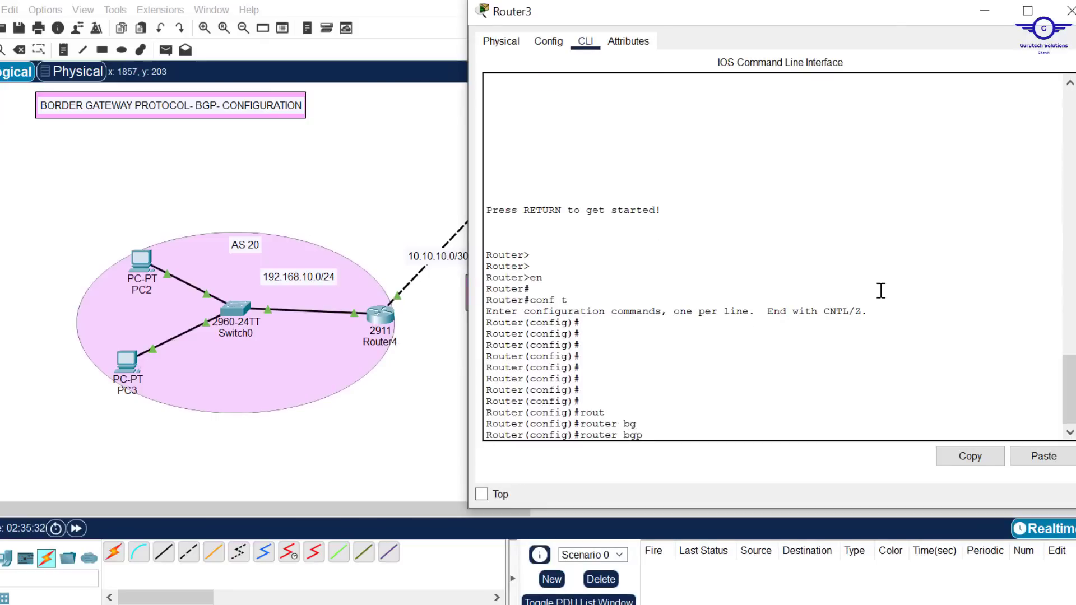
left_click(365, 145)
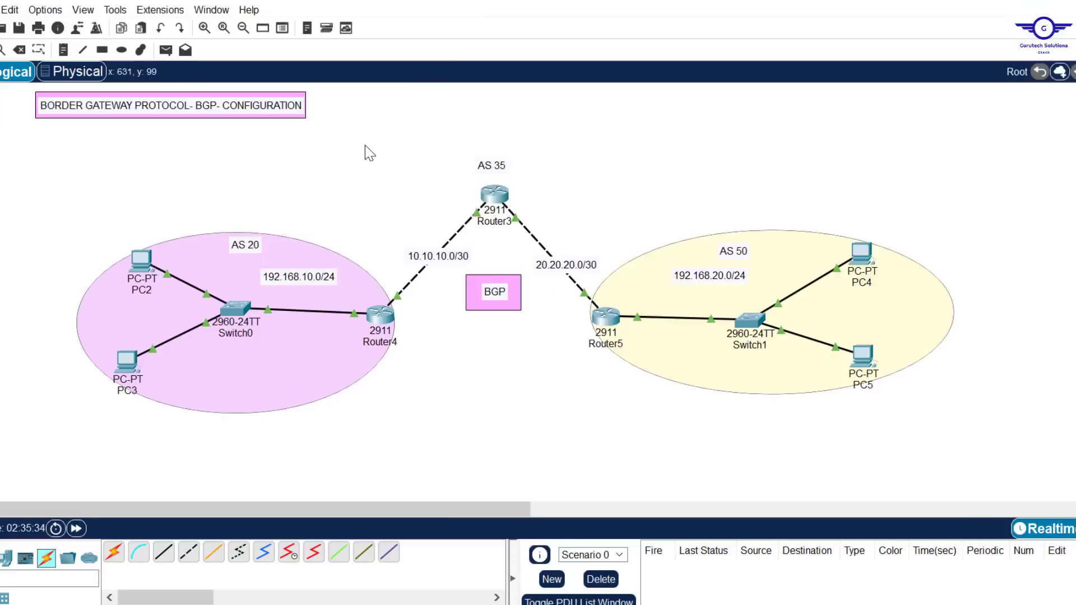
left_click(491, 206)
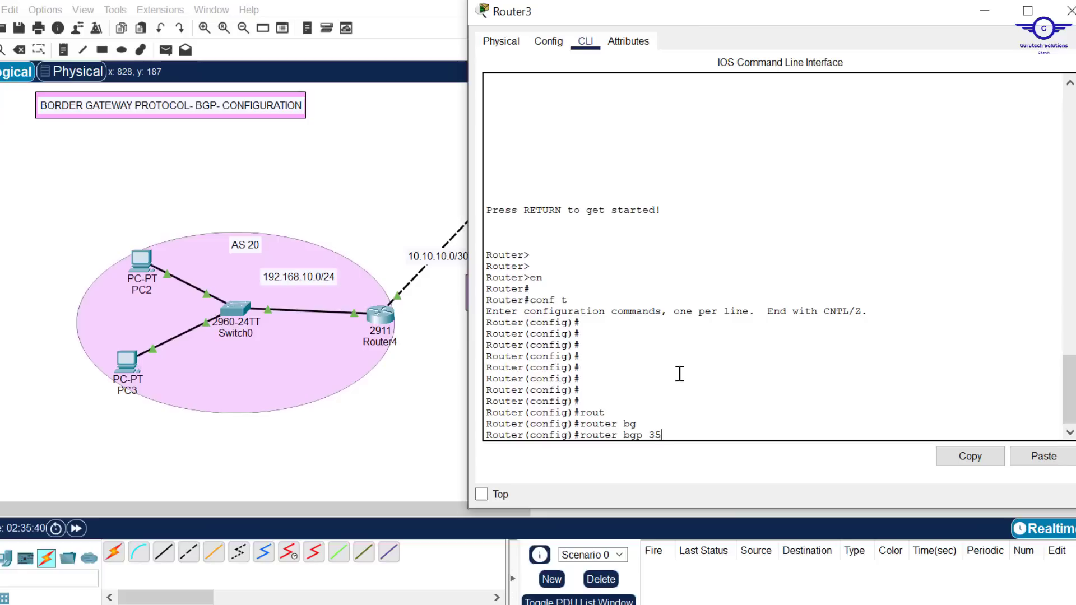
key("Return")
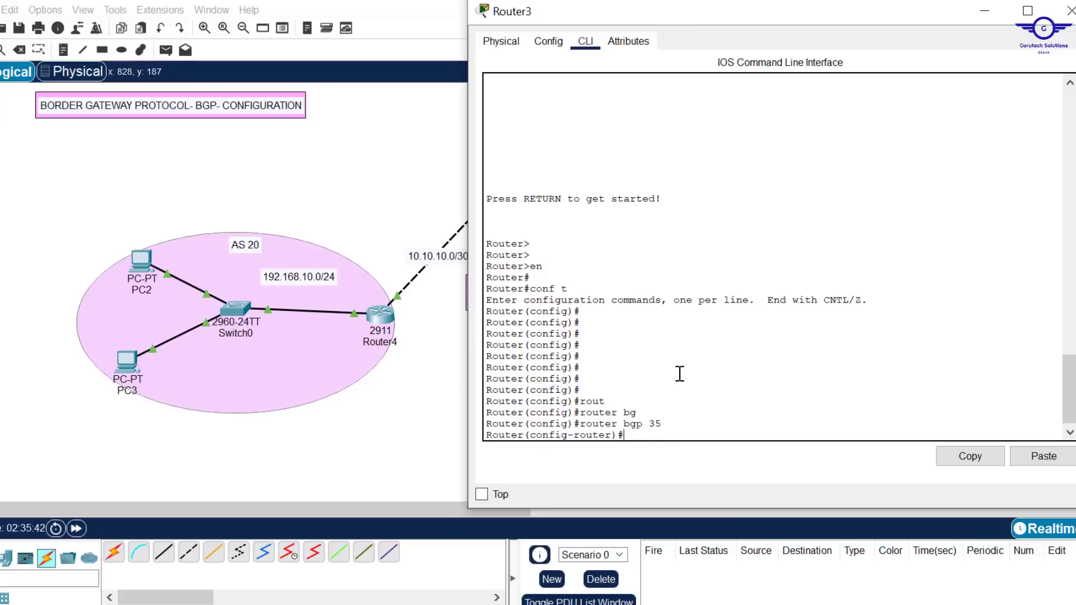
key("Return")
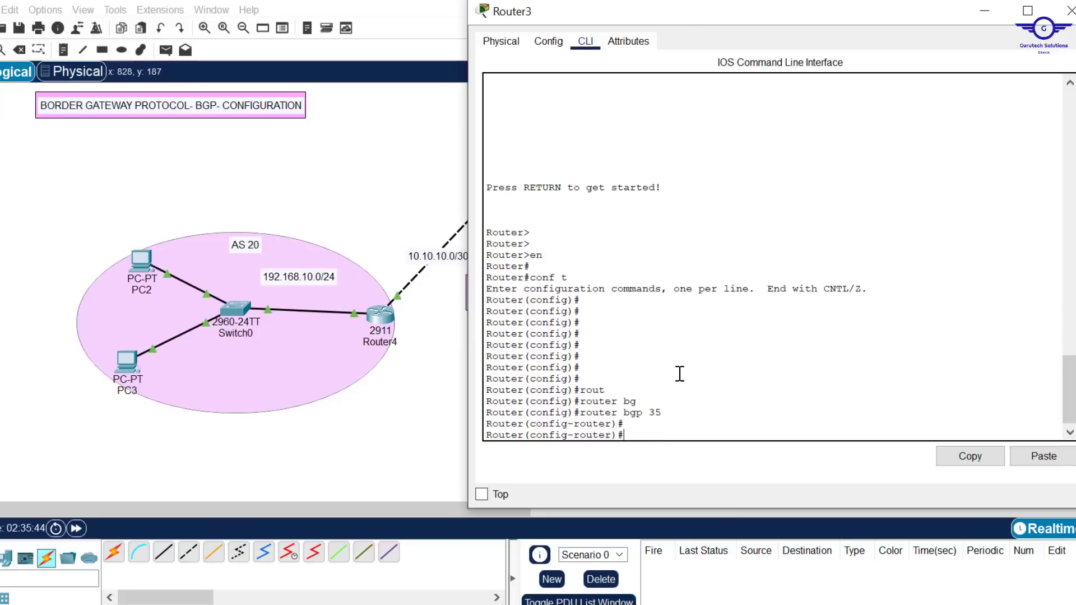
- Set Router3's BGP router ID with the command bgp router-id 3.3.3.3
type("router")
key("Return")
type("router")
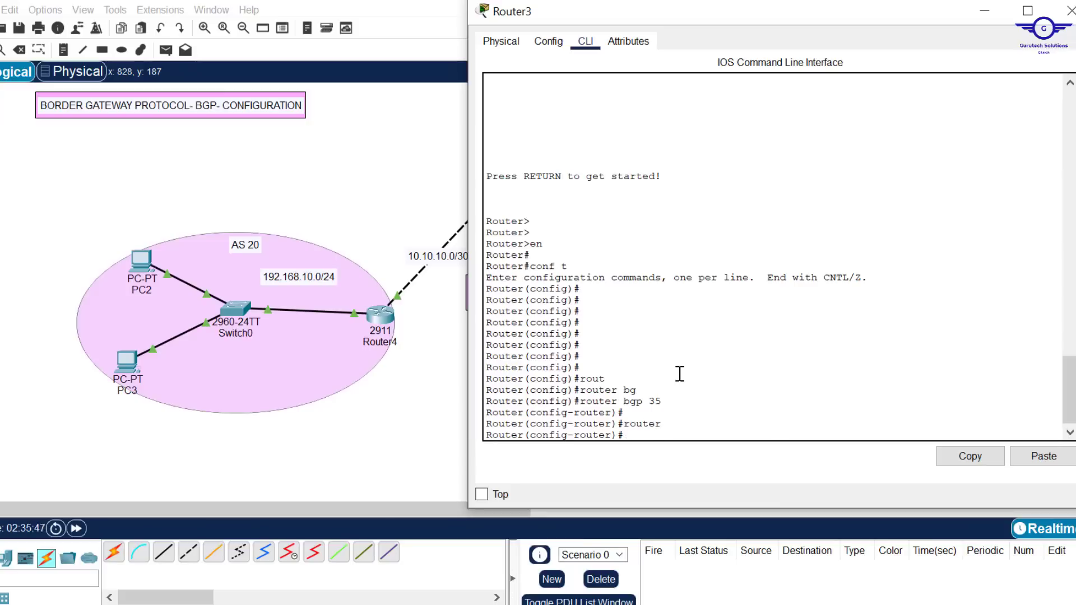
type("g")
key("Return")
type("bgp")
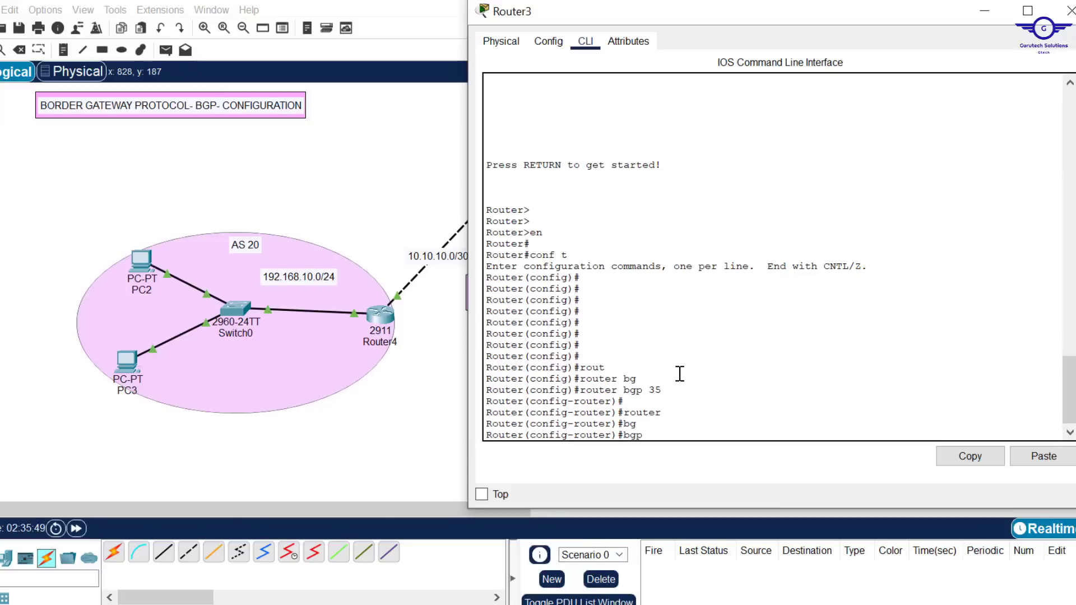
type(" r")
key("Tab")
type("o")
key("Tab")
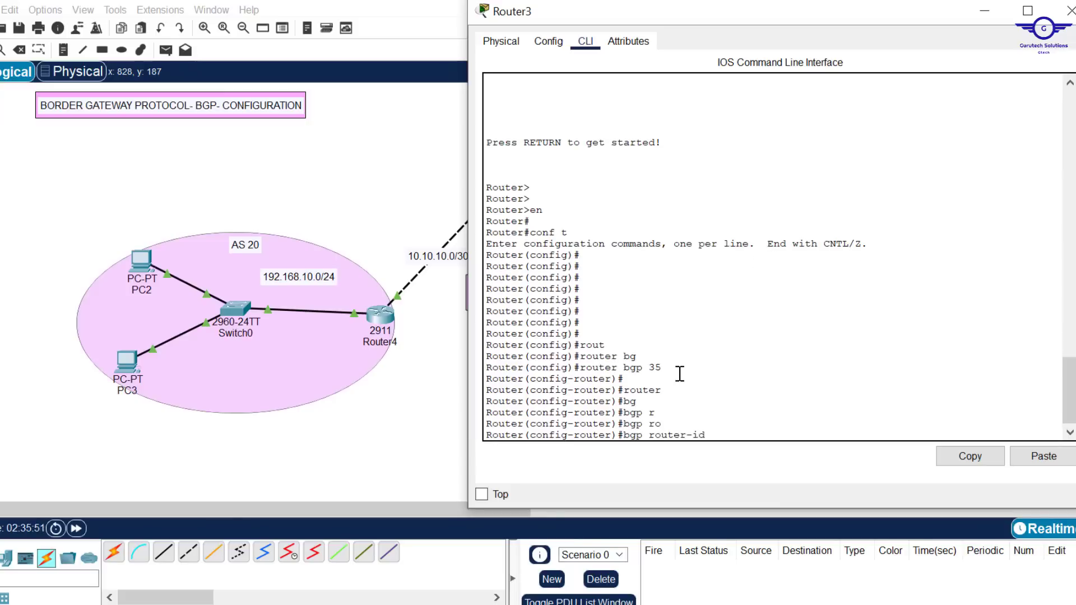
type("3.3.3")
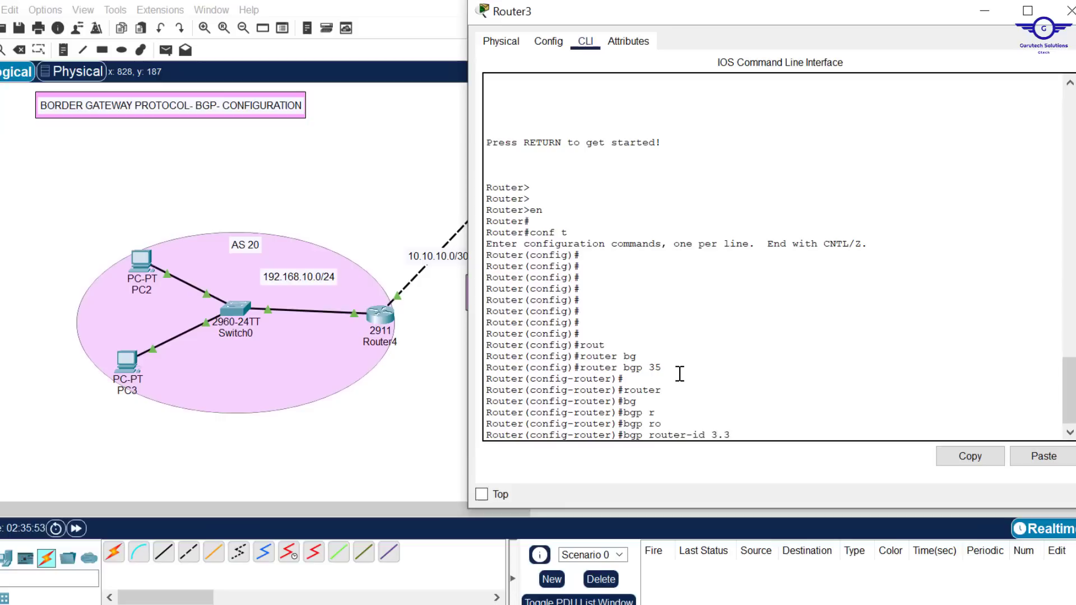
type(".3")
key("Return")
key("Return")
key("Return")
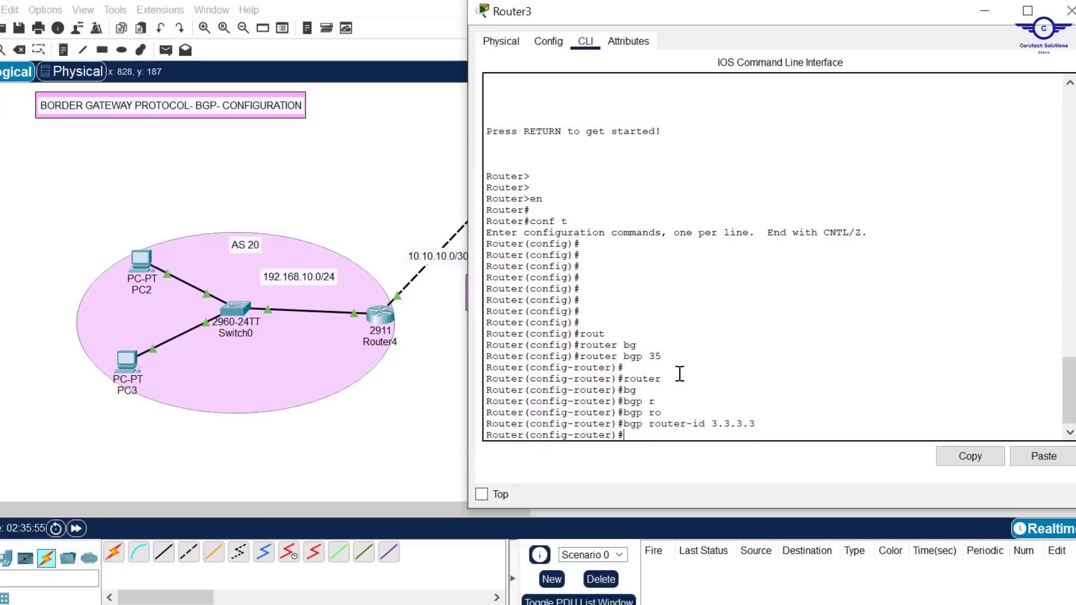
- Look up Router4's interface address and add it on Router3 as a BGP neighbor with neighbor 10.10.10.2 remote-as 20
left_click(413, 124)
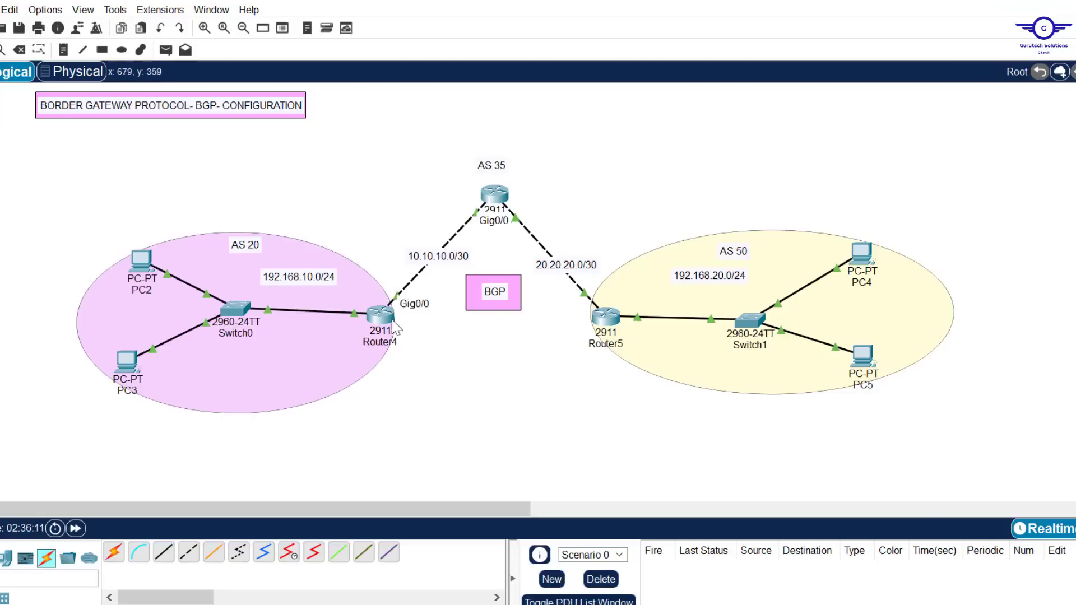
mouse_move(386, 325)
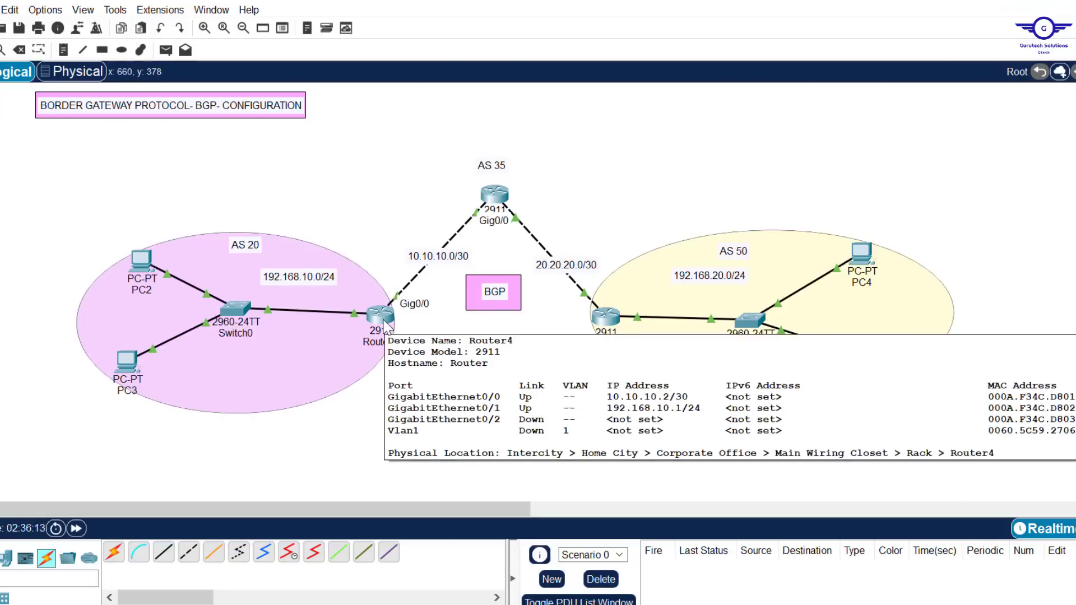
left_click(494, 194)
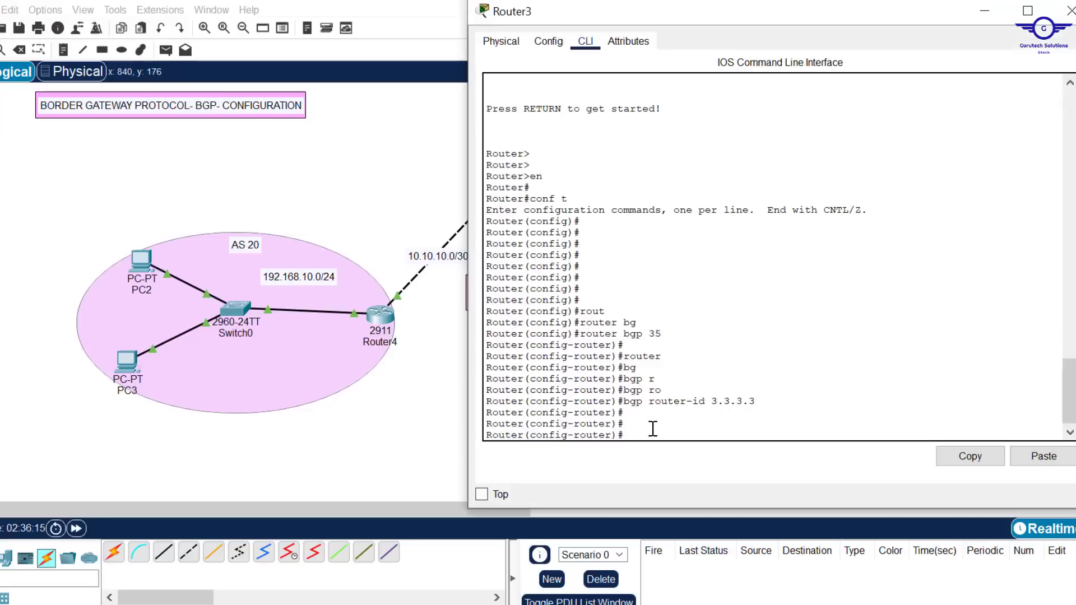
type("neigh")
key("Tab")
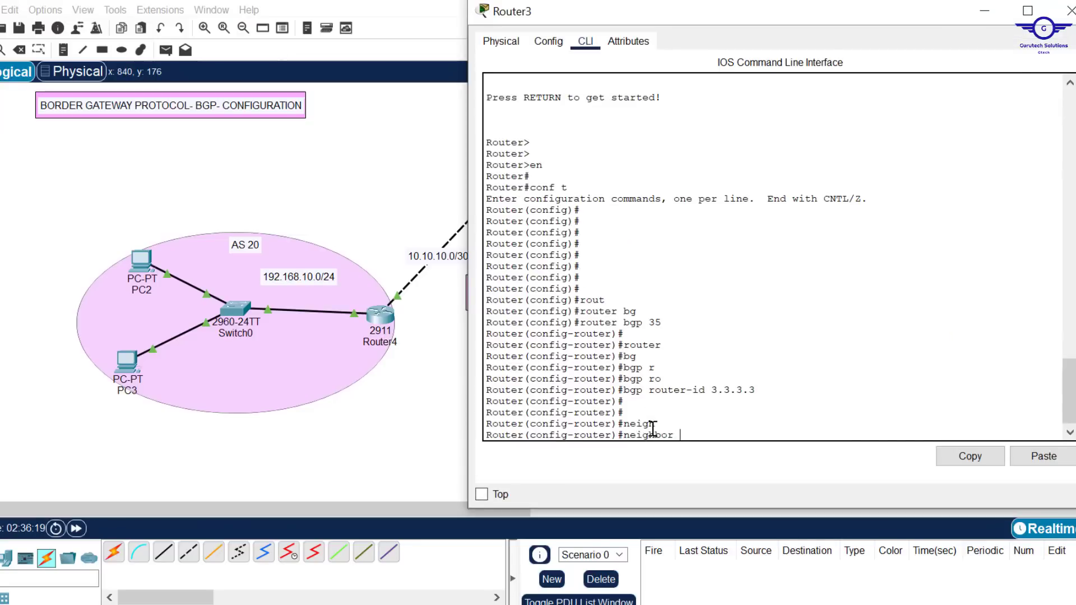
type("10.10.10.2 rem")
key("Tab")
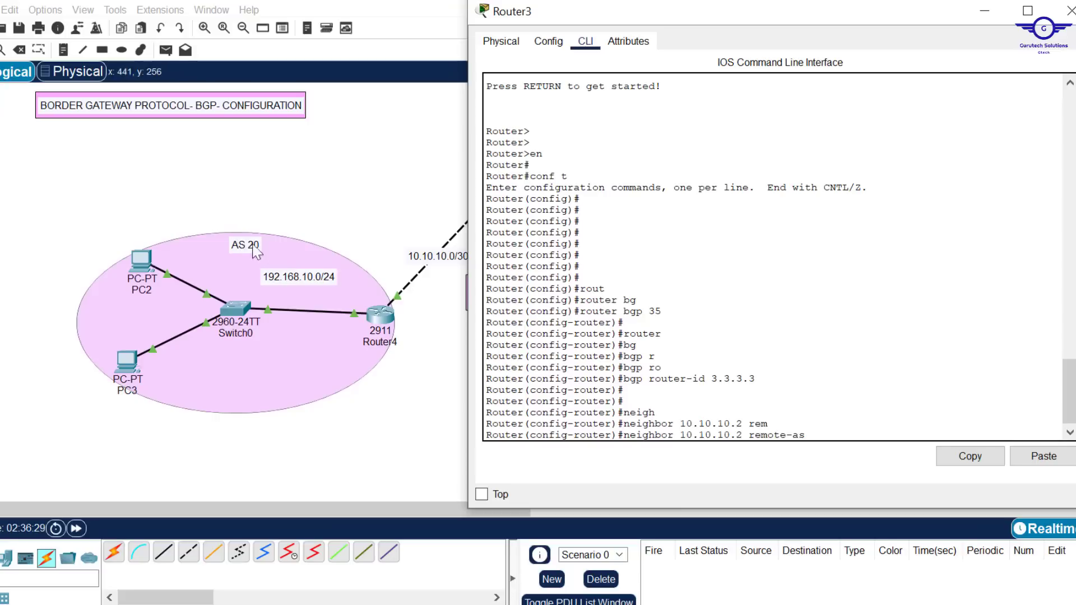
type("20")
key("Return")
key("Return")
key("Return")
key("Return")
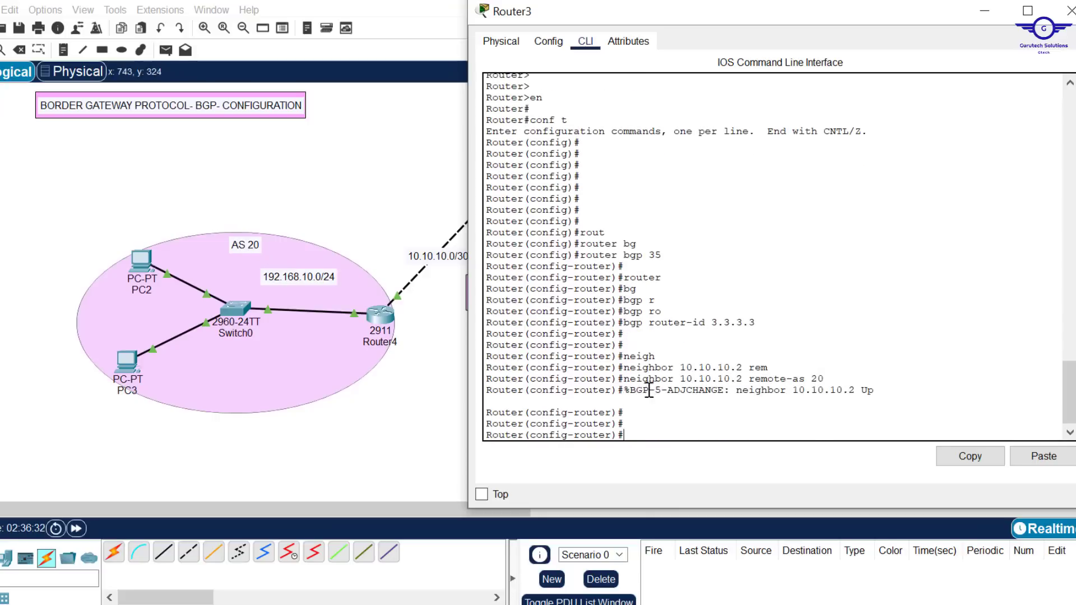
left_click_drag(630, 391, 847, 394)
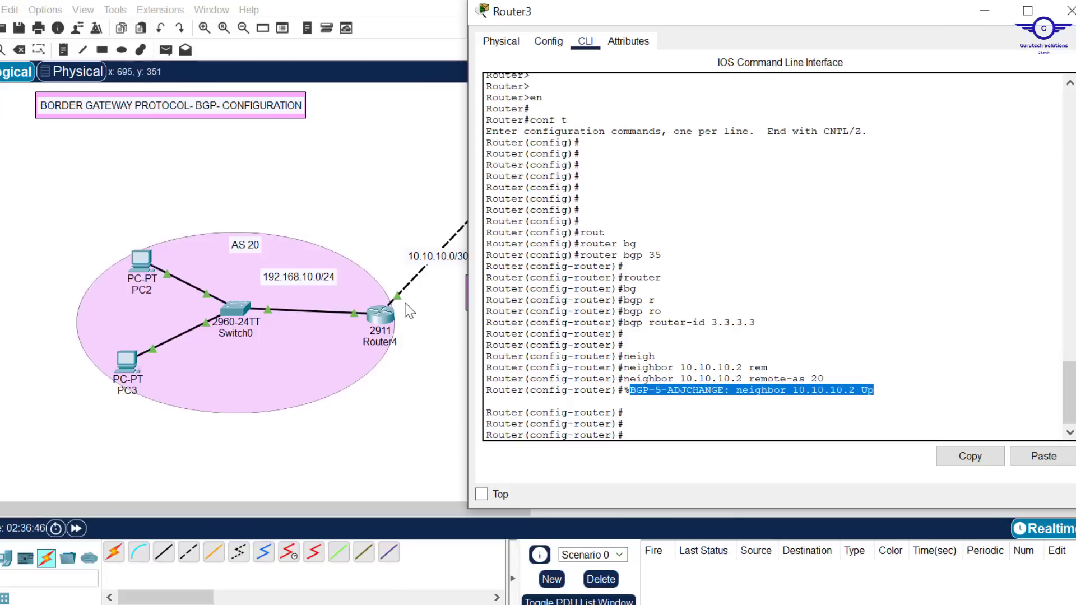
- Check Router5's interface addresses in the topology and return to Router3's command line
left_click_drag(764, 16, 554, 342)
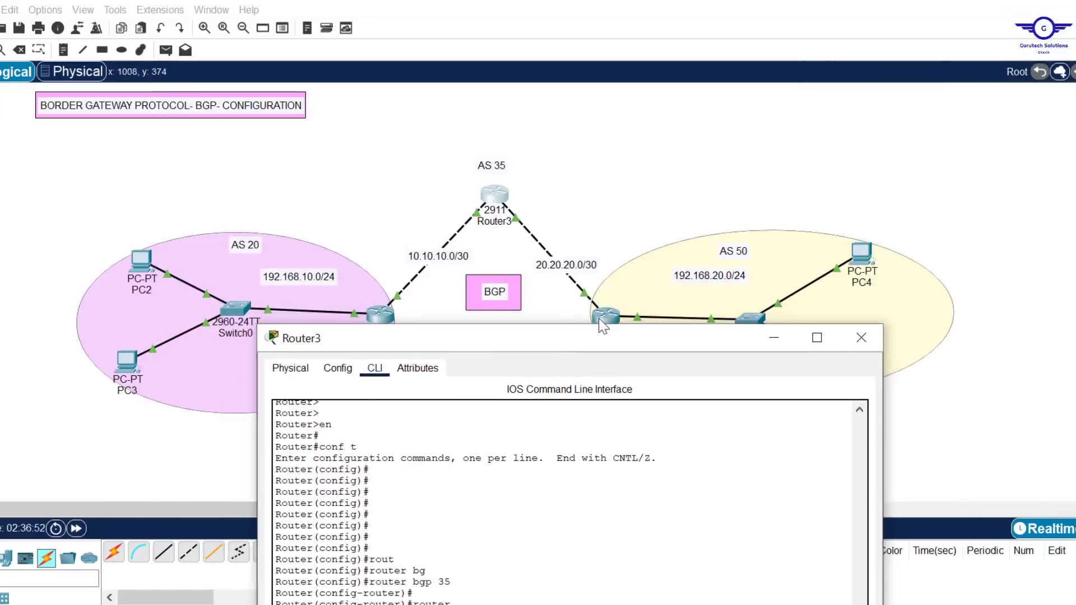
left_click(635, 179)
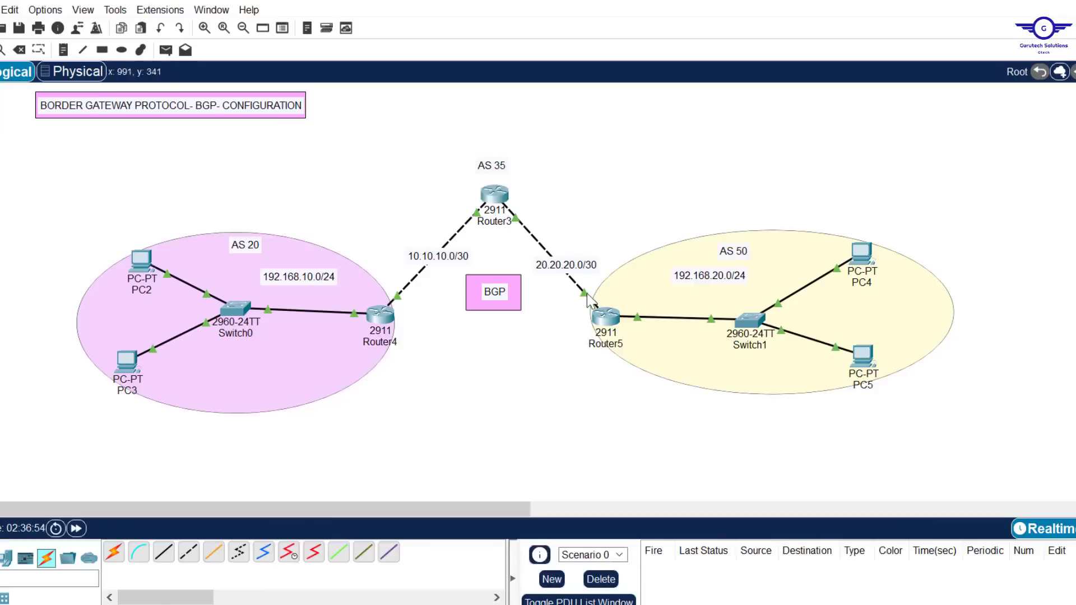
mouse_move(586, 294)
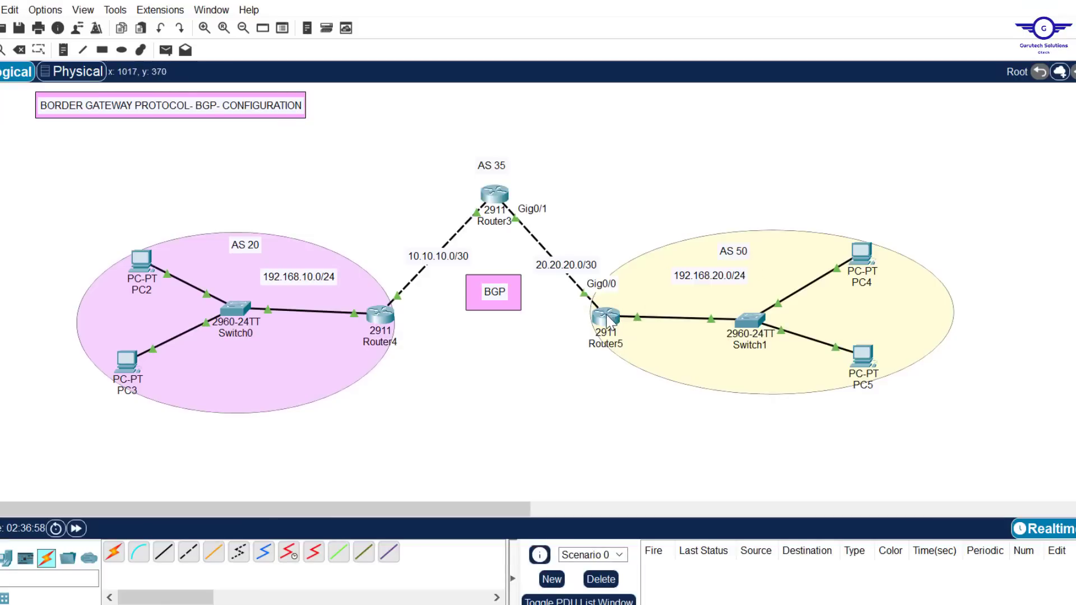
mouse_move(609, 320)
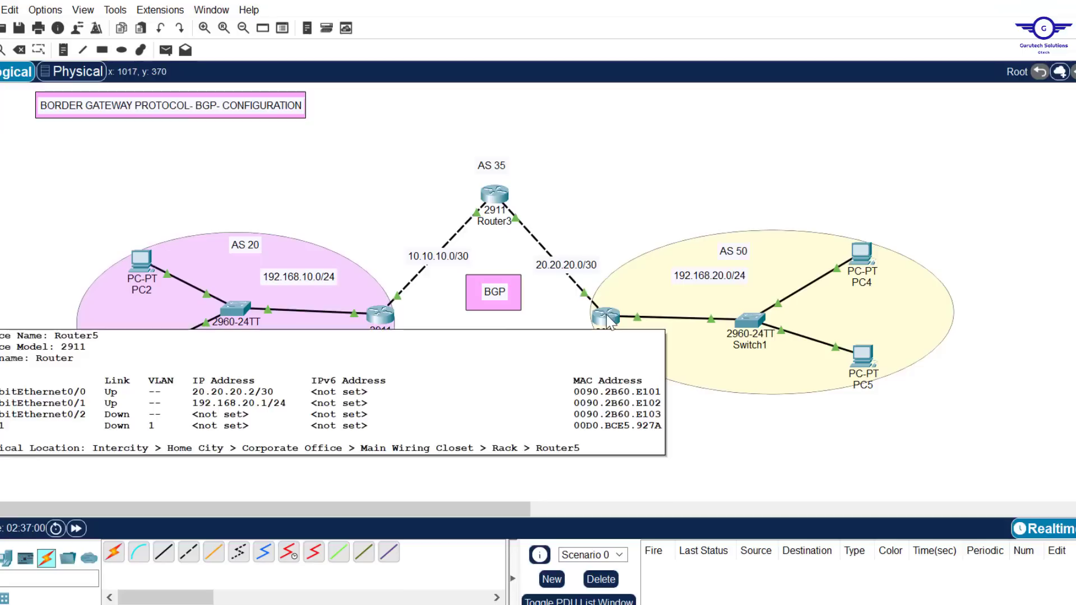
left_click(496, 196)
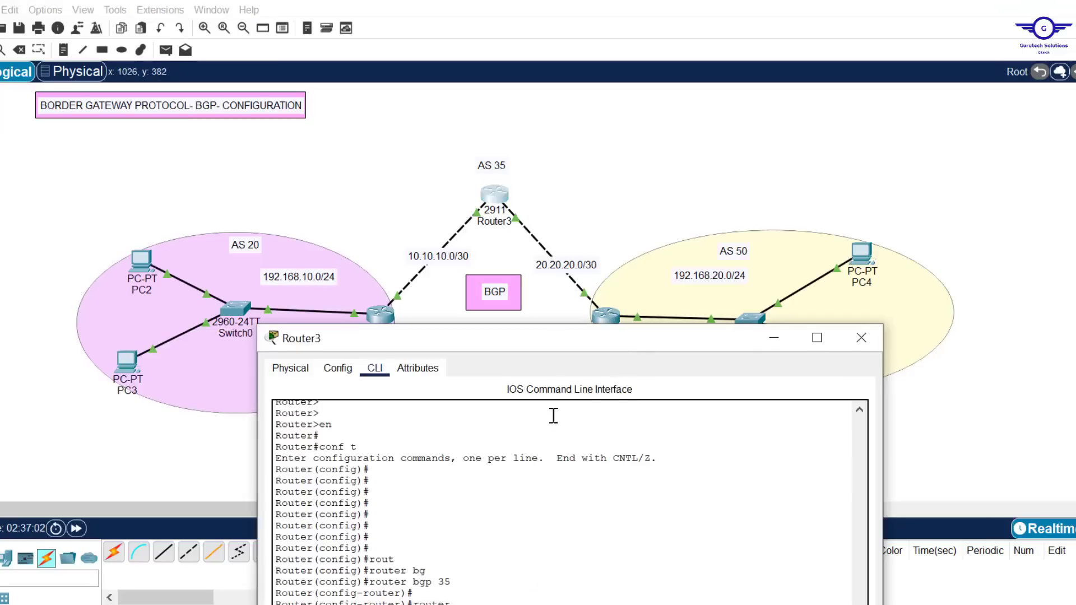
left_click_drag(554, 337, 705, 23)
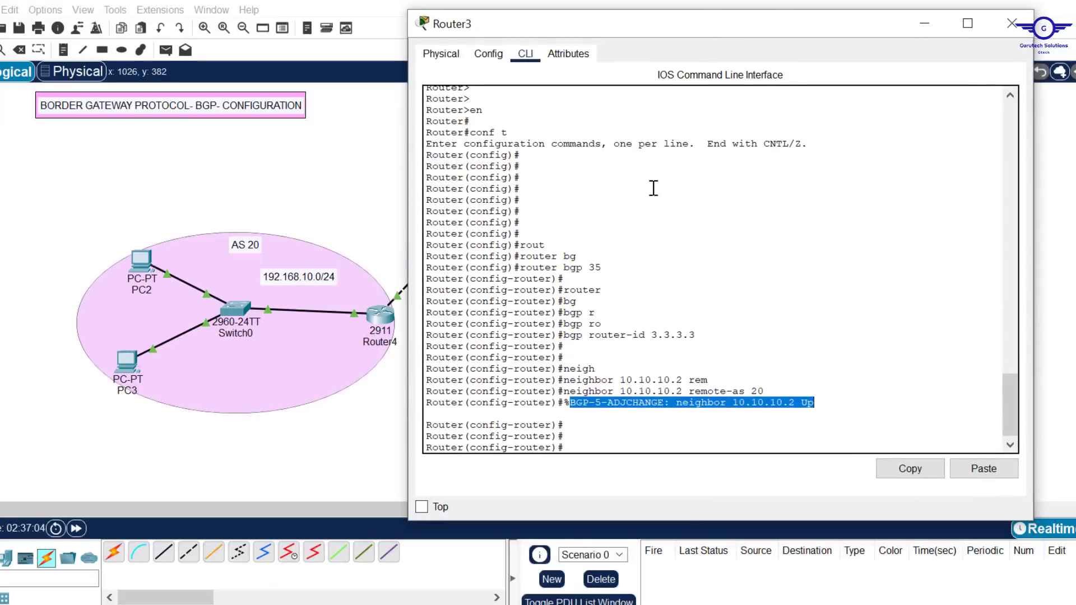
left_click(640, 318)
- Add Router5 as a BGP neighbor on Router3 by reusing the previous command as neighbor 20.20.20.2 remote-as 50
key("Up")
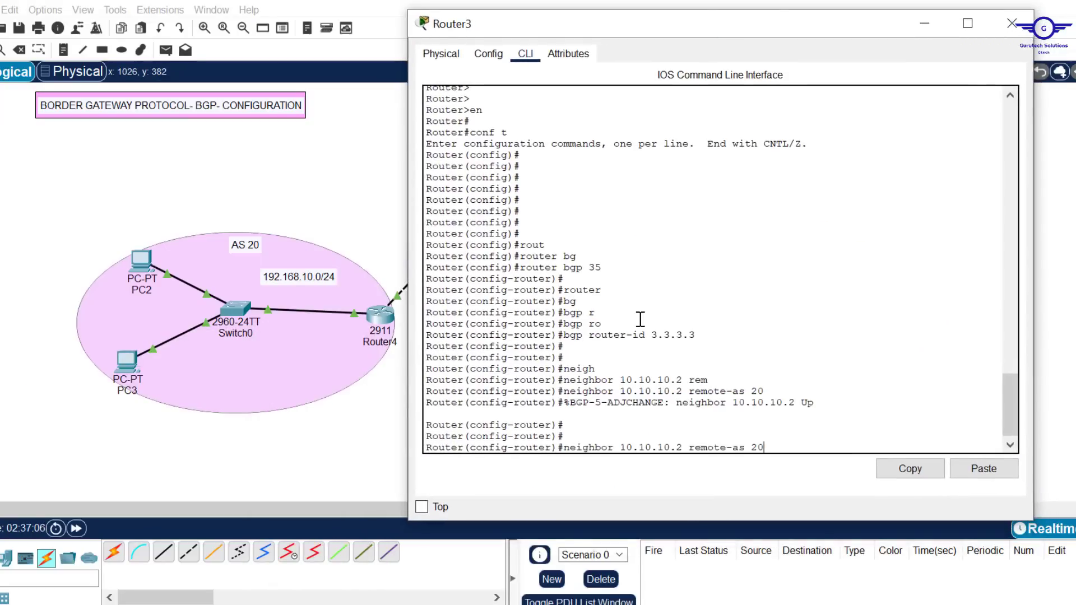
key("BackSpace")
key("BackSpace")
type("50")
key("Left")
key("Left")
key("Left")
key("Left")
key("Left")
key("Left")
key("Left")
key("Left")
key("Left")
key("Left")
key("Left")
key("Left")
key("Left")
key("Left")
key("Left")
key("Left")
key("BackSpace")
type("2")
key("BackSpace")
type("2")
key("Left")
key("BackSpace")
type("2")
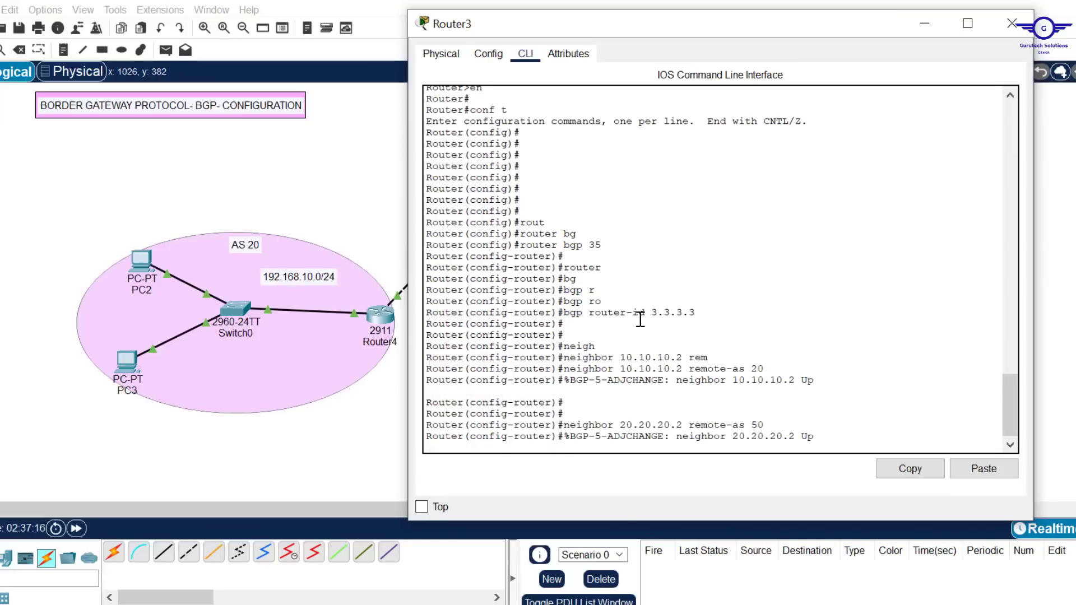
key("Return")
- Review the BGP adjacency message for Router5 on Router3 and examine the networks directly connected to Router3 in the topology
left_click(564, 402)
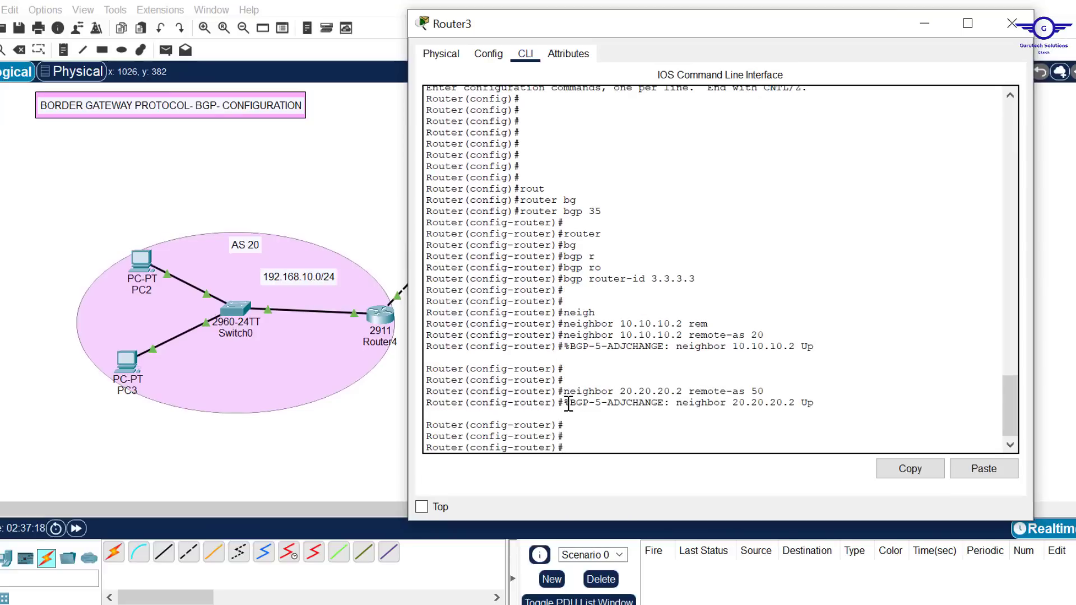
left_click_drag(720, 395, 807, 411)
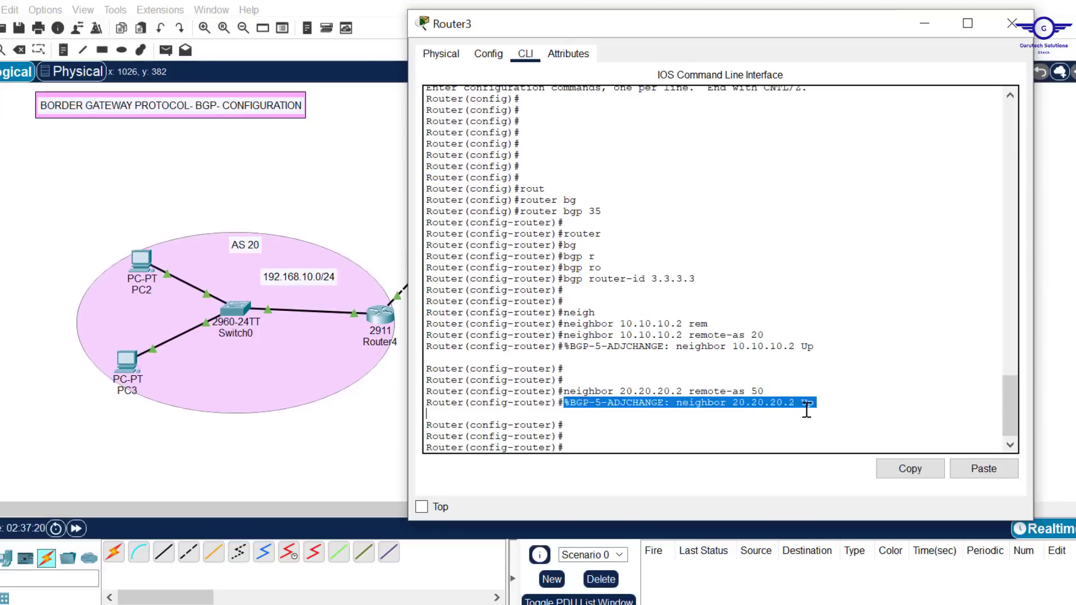
left_click(1011, 23)
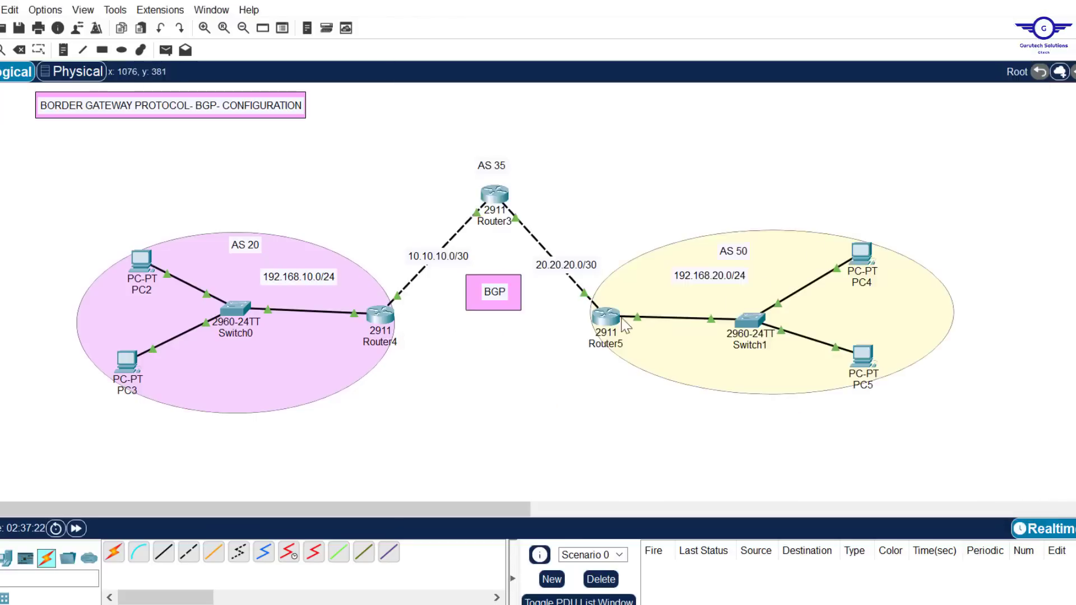
left_click(497, 210)
key("Return")
key("Return")
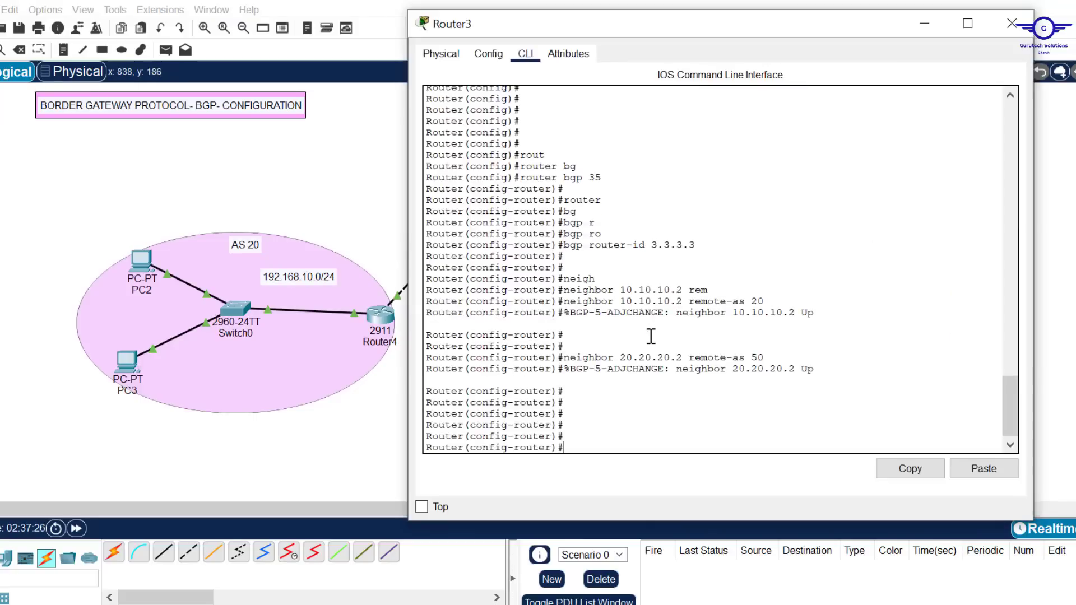
left_click(378, 171)
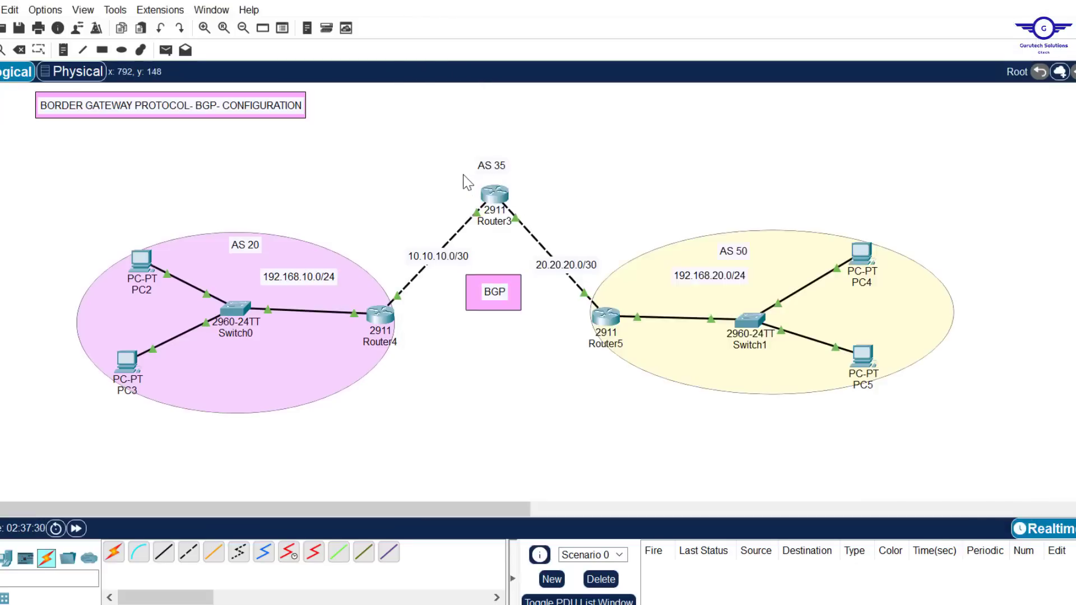
left_click_drag(460, 170, 529, 221)
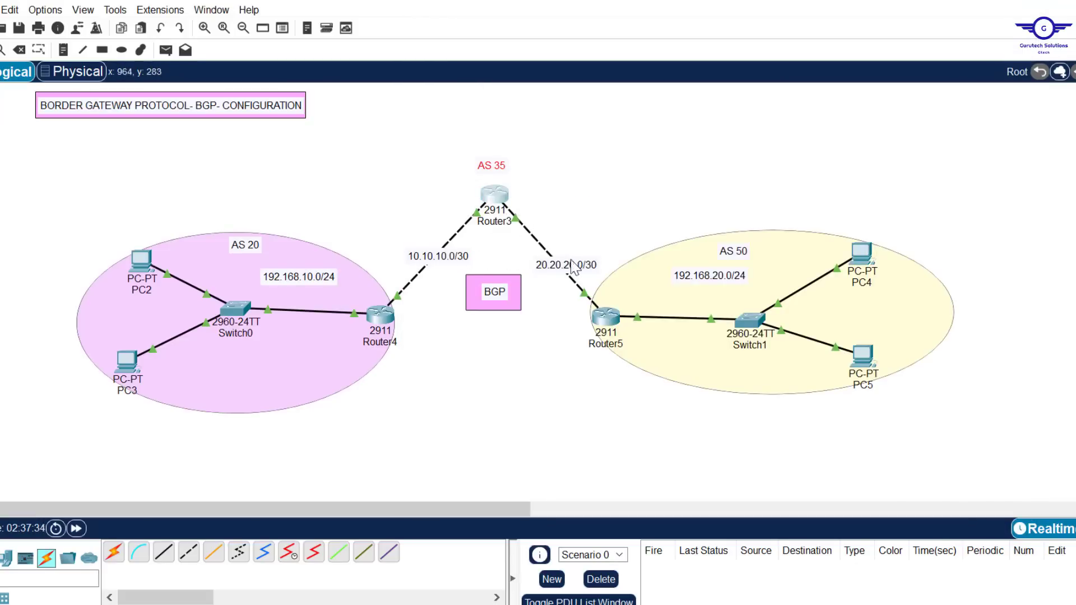
- Reopen Router3's command line and advertise its link to Router4 in BGP with network 10.10.10.0 mask 255.255.255.252
left_click(500, 190)
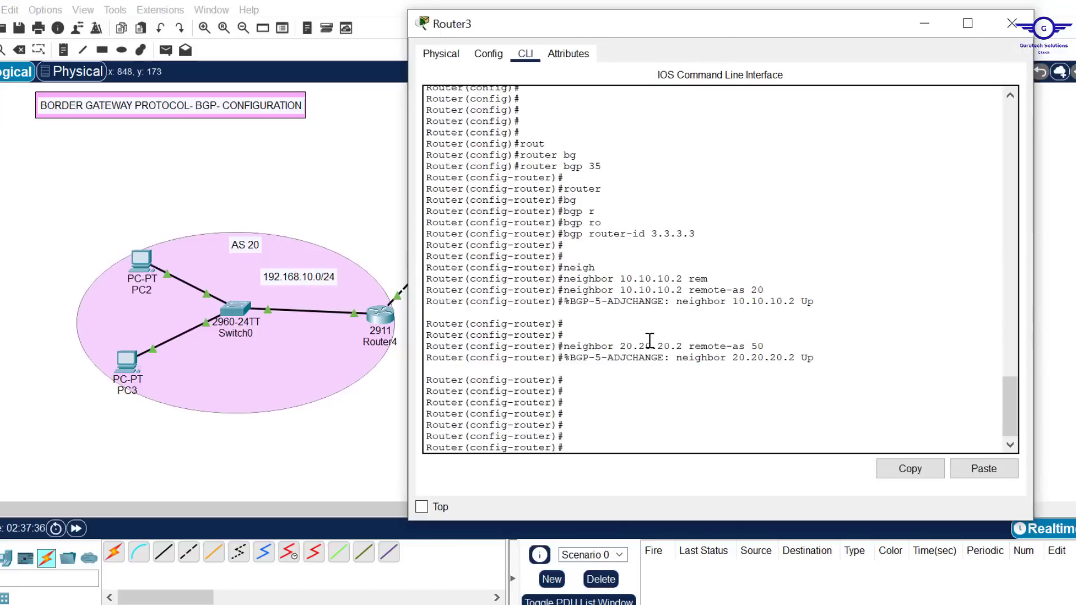
key("Return")
key("Return")
type("ne")
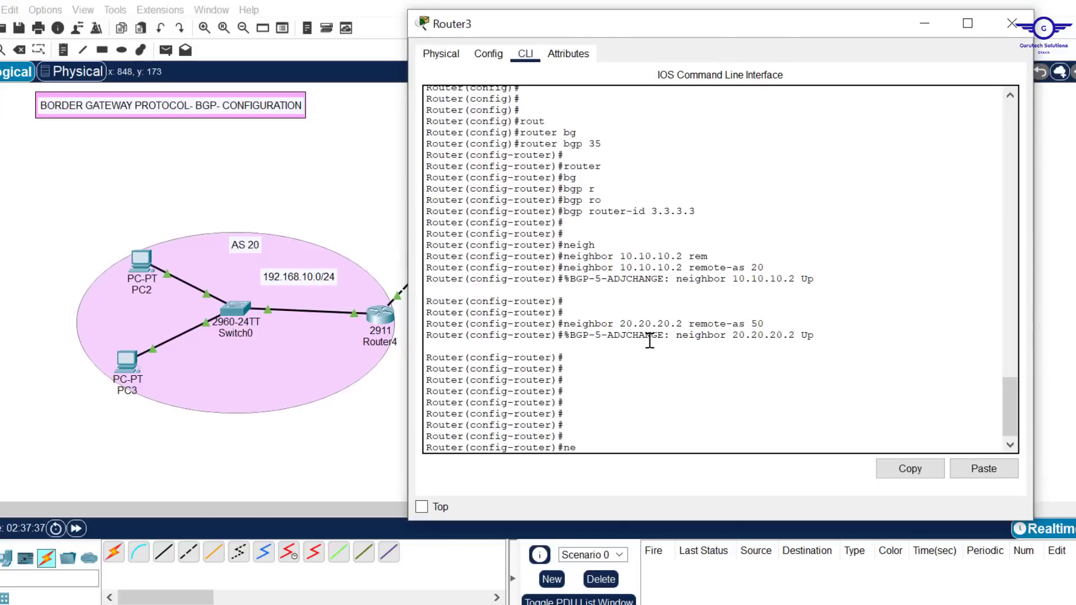
type("t")
key("Tab")
type("10")
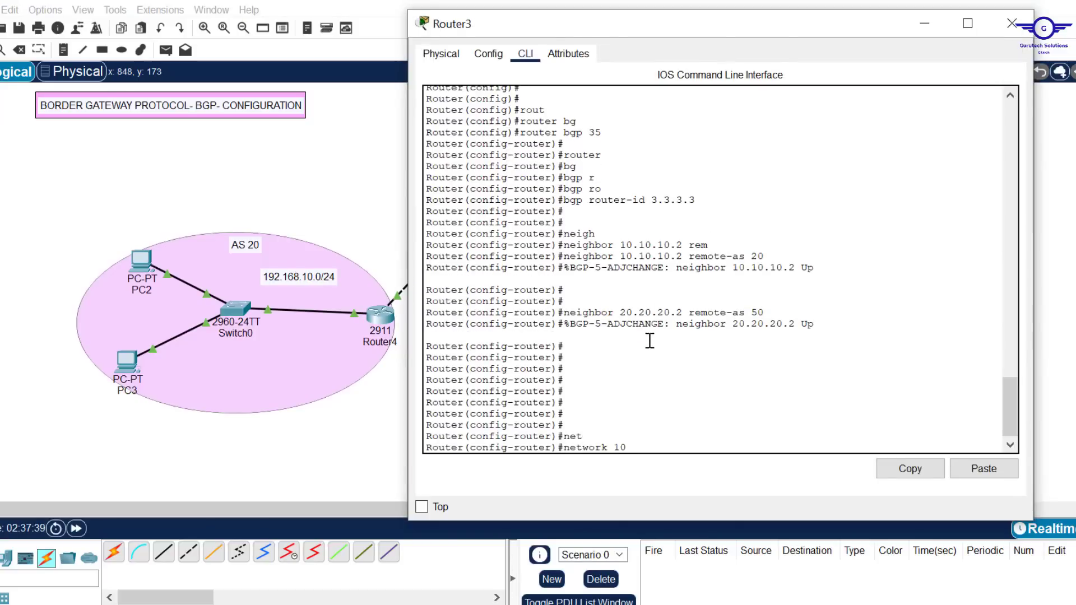
type(".10.10.")
type("0 ma")
key("Tab")
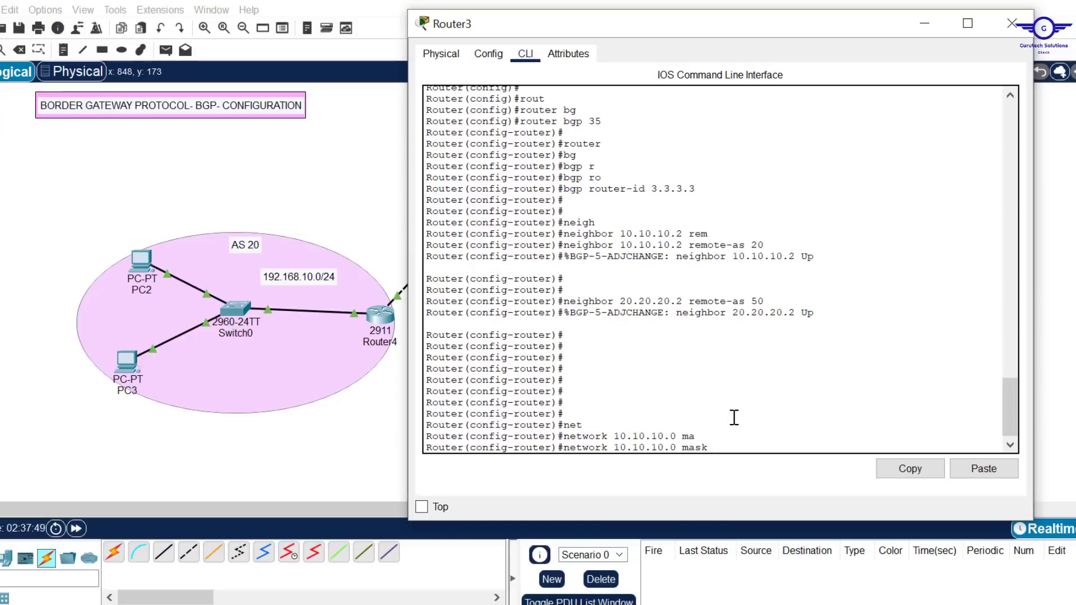
type("255.255.255")
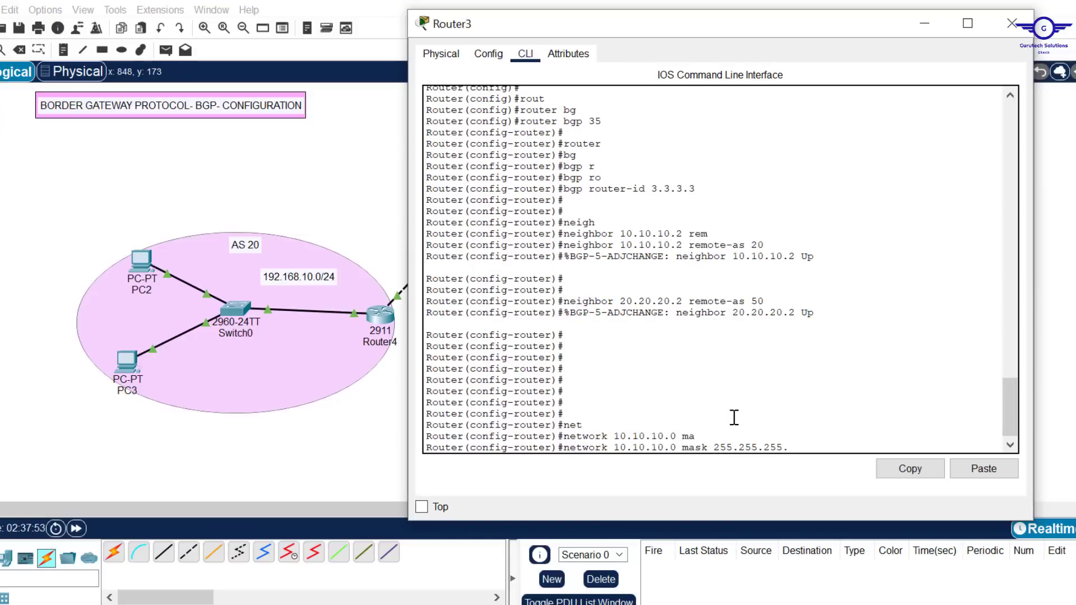
type(".252")
key("Return")
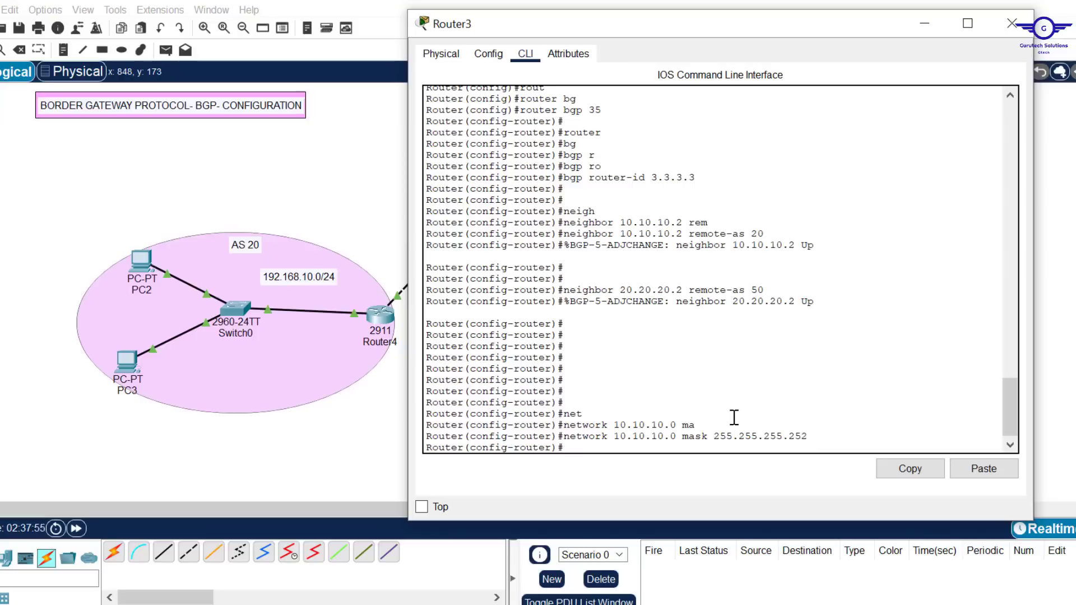
- Advertise Router3's link to Router5 in BGP by reusing the previous command as network 20.20.20.0 mask 255.255.255.252
key("Up")
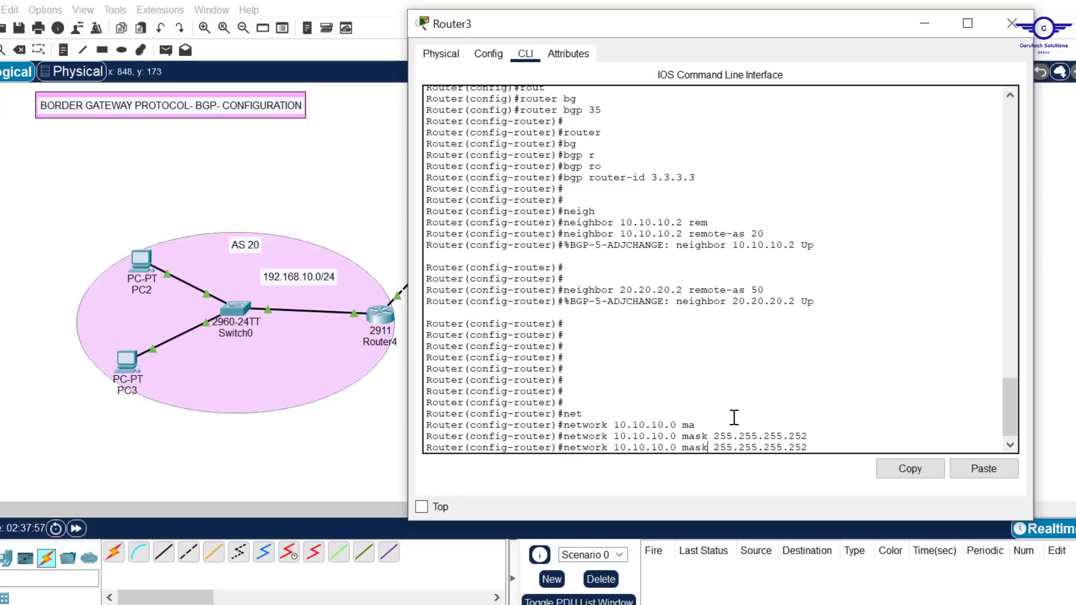
key("Left")
key("Left")
key("Left")
key("Left")
key("BackSpace")
type("2")
key("Left")
key("Left")
key("Left")
key("Left")
key("Left")
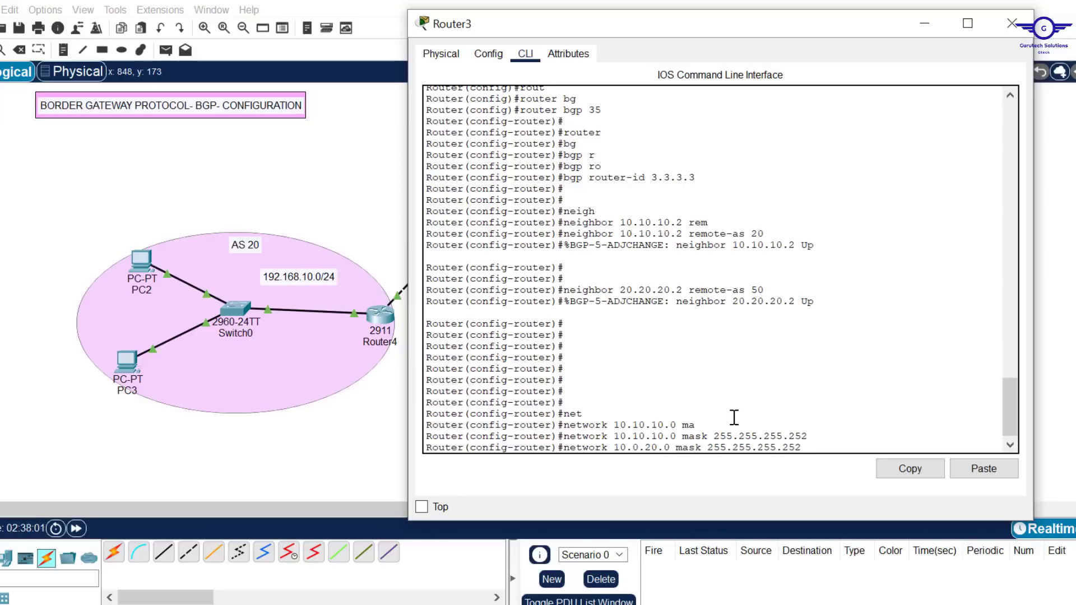
key("BackSpace")
type("2")
key("Return")
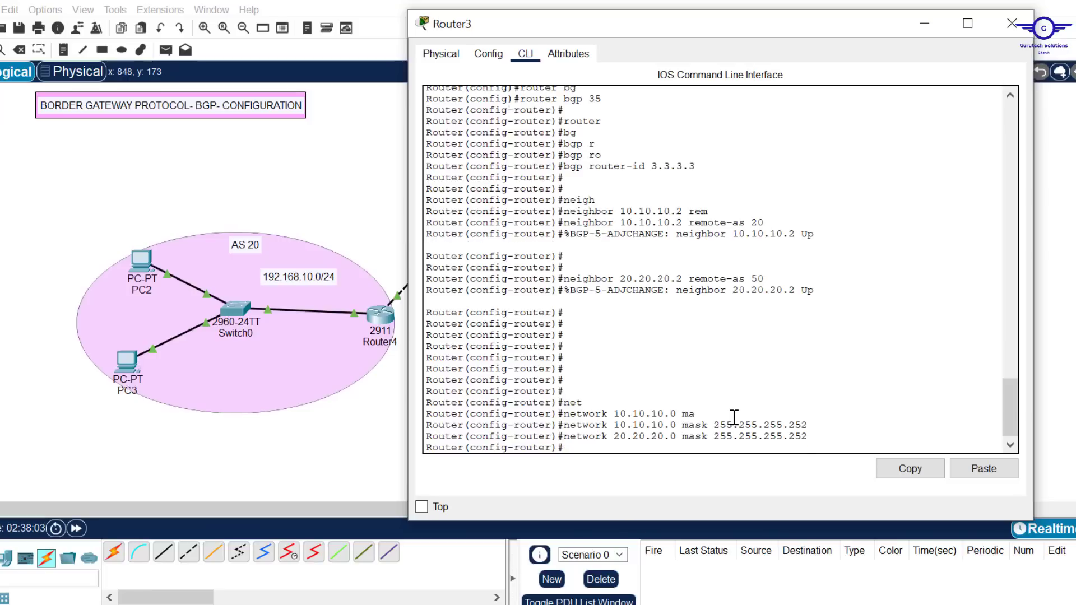
- Exit BGP configuration mode on Router3 and save the running configuration with do wr
key("Return")
key("Return")
type("exit")
key("Return")
key("Return")
key("Return")
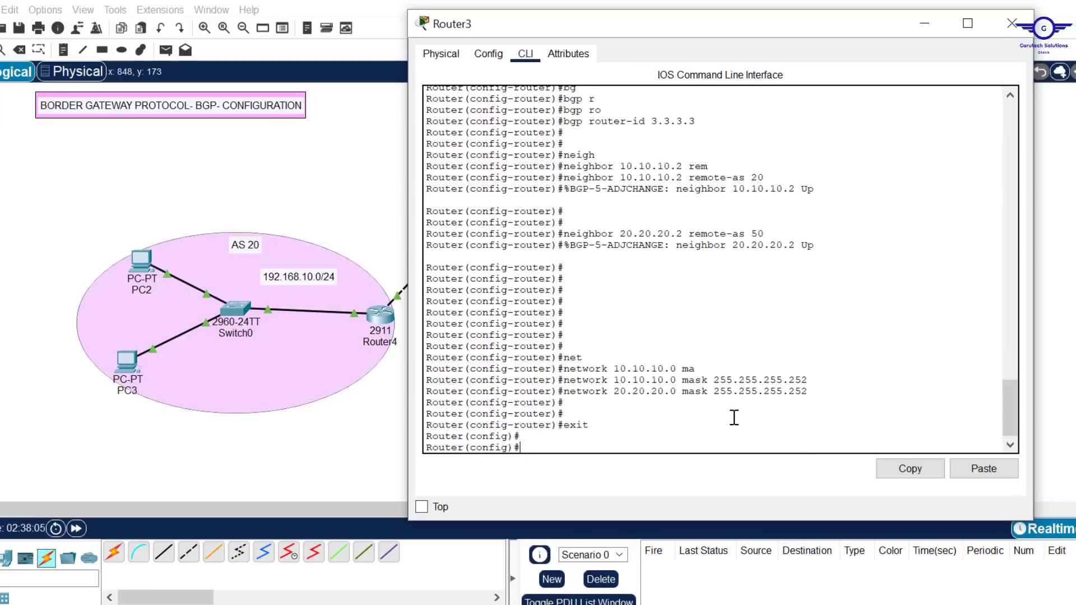
type("do wr")
key("Return")
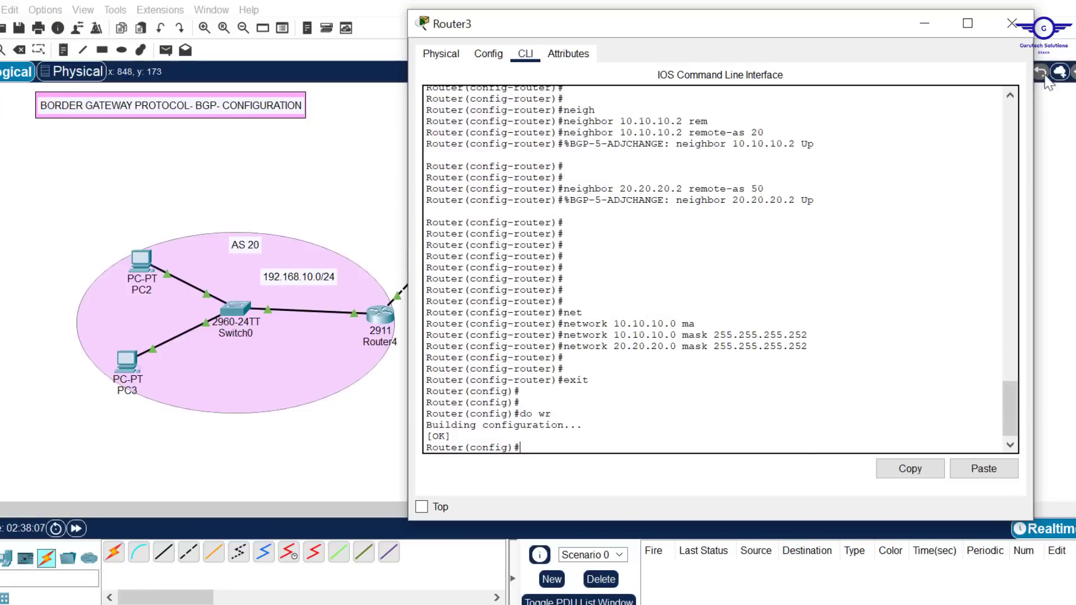
key("Return")
key("Return")
key("Return")
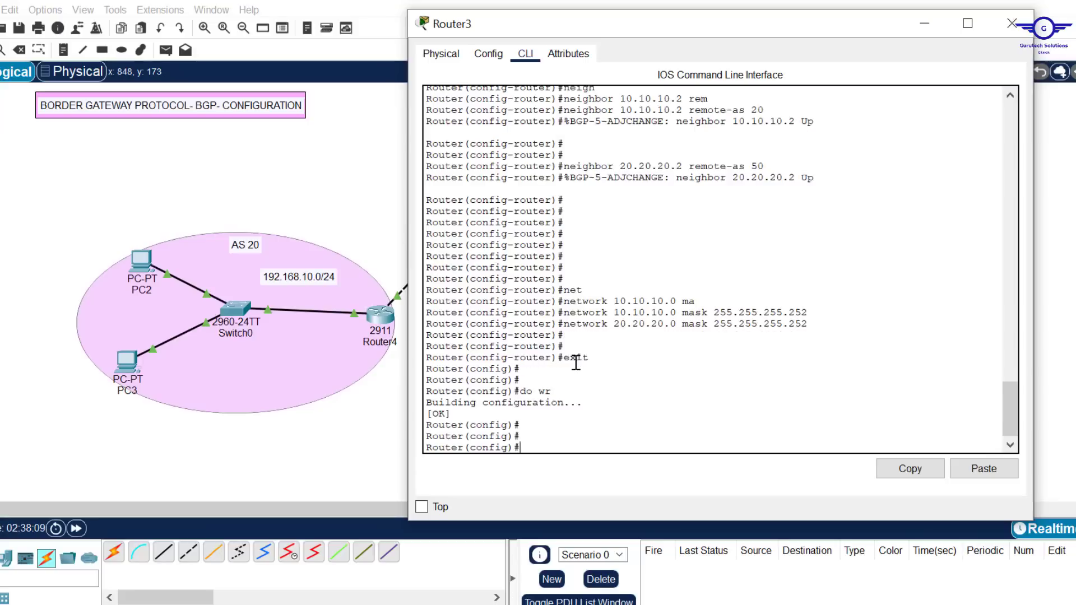
- Return Router3 to privileged mode with end and list its BGP neighbor details with sh ip bgp neigh
type("end")
key("Return")
key("Return")
key("Return")
key("Return")
key("Return")
key("Return")
key("Return")
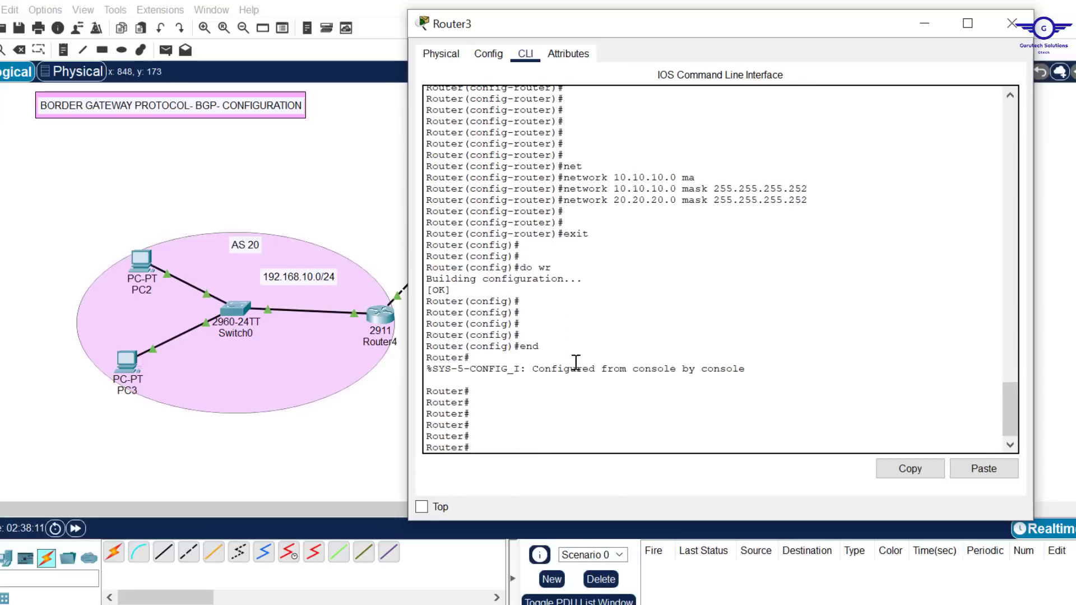
type("sh ip bgp")
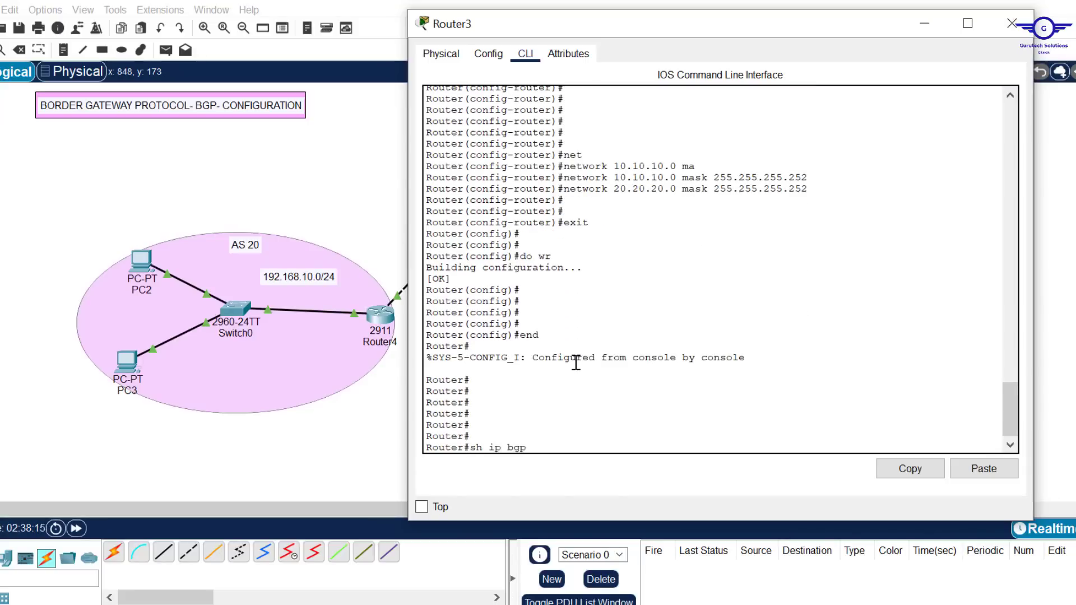
type(" neigh")
key("Return")
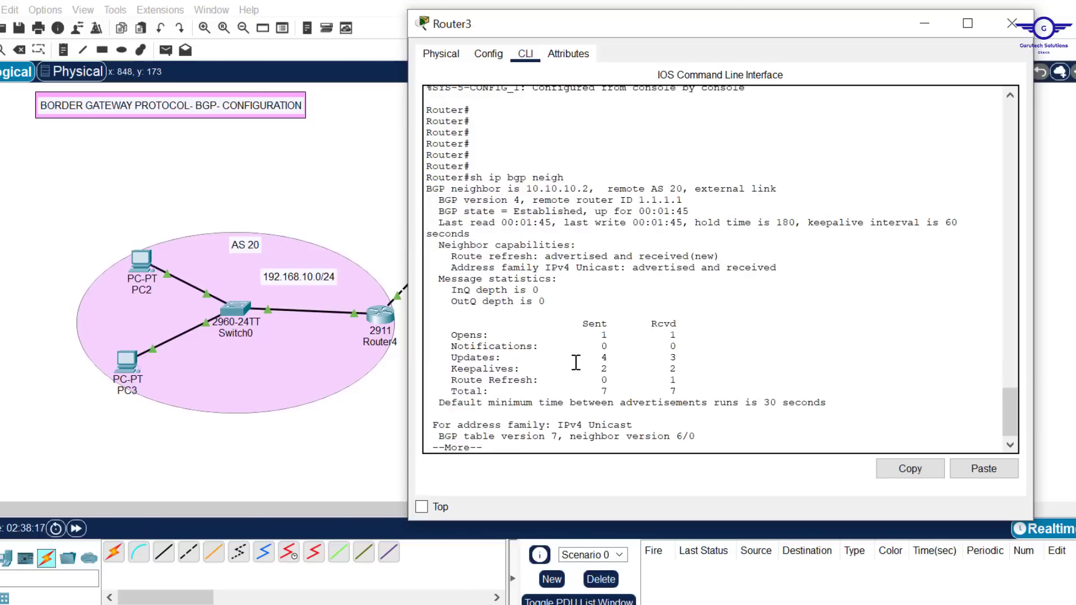
key("Return")
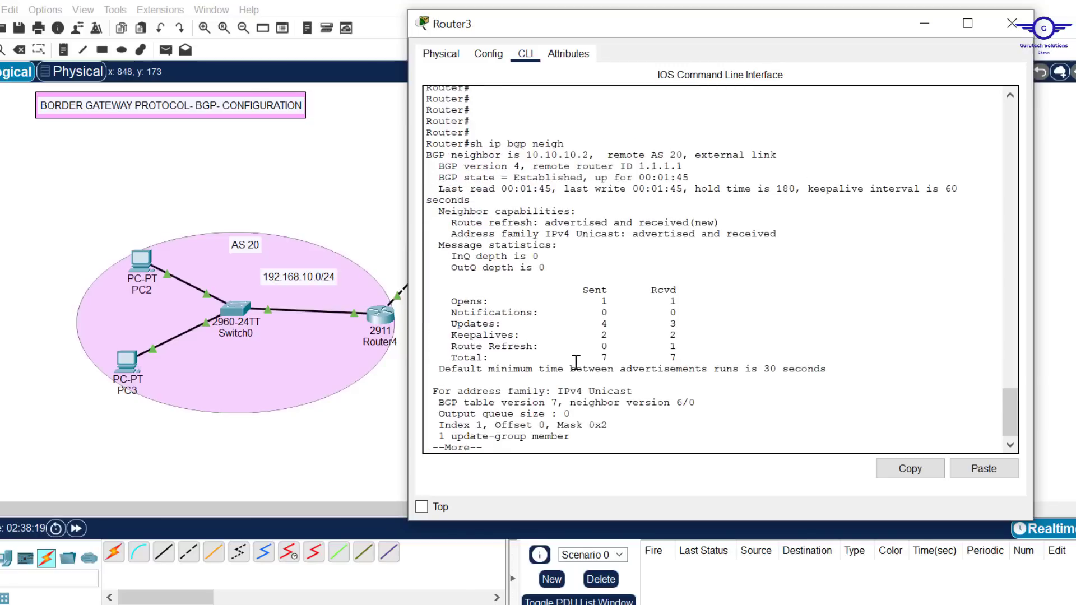
- Examine the BGP neighbor entry for 10.10.10.2, including its remote AS and remote router ID
left_click_drag(427, 156, 742, 165)
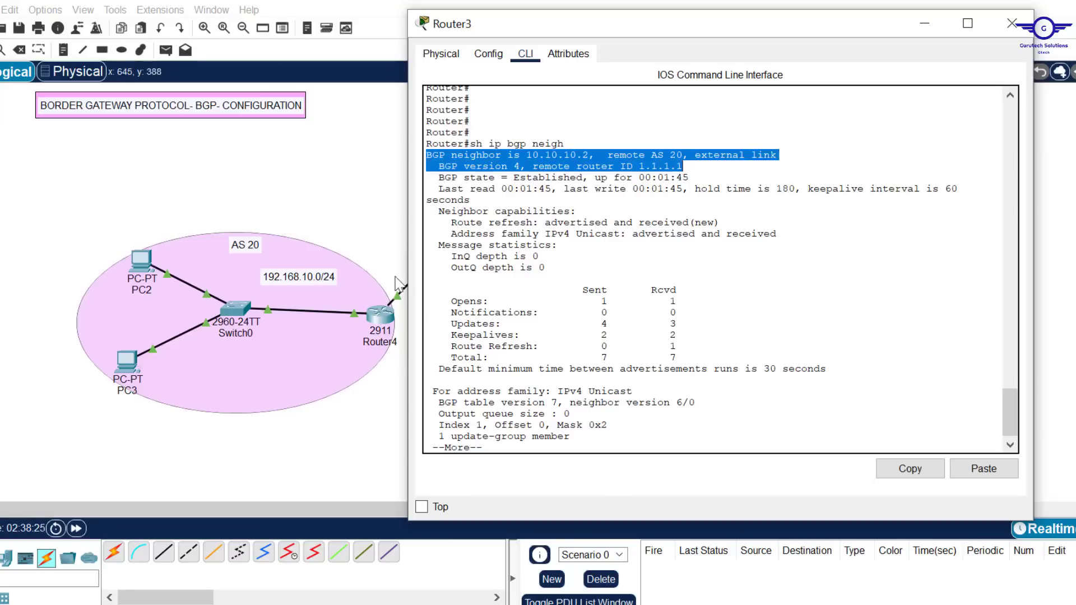
left_click(681, 168)
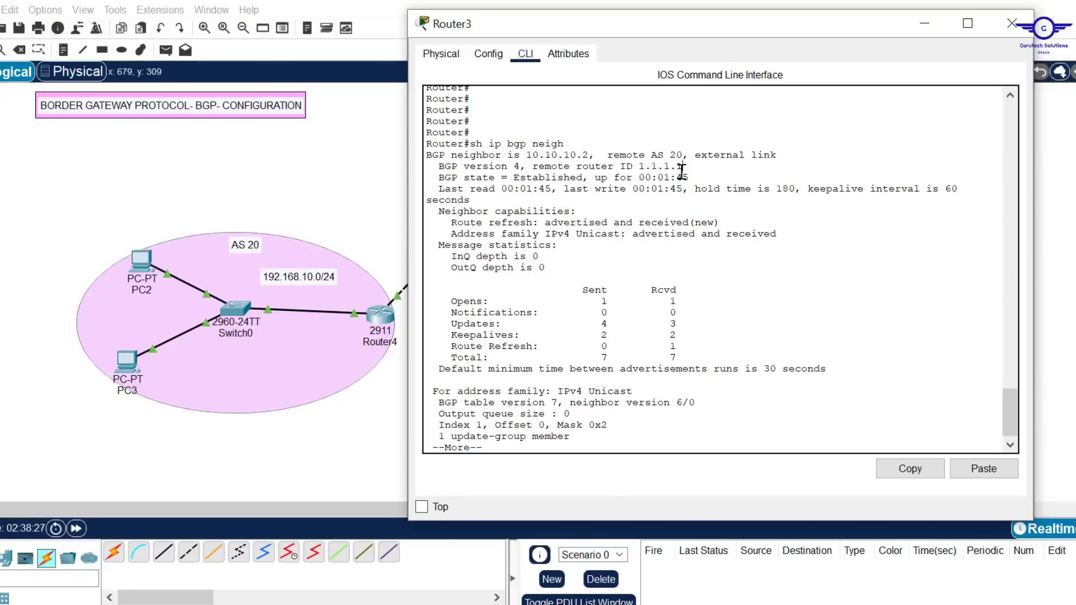
left_click_drag(682, 167, 619, 166)
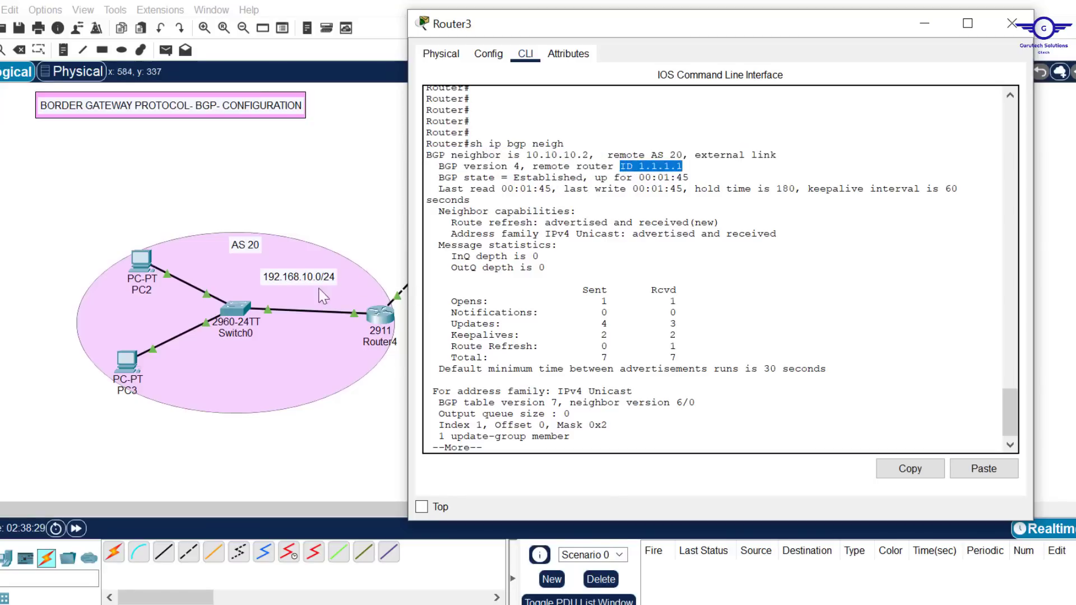
- Page through the remaining BGP neighbor output until the full entry for neighbor 20.20.20.2 is shown
left_click(636, 325)
key("Return")
key("Return")
key("Return")
key("Return")
key("Return")
key("Return")
key("Return")
key("Return")
key("Return")
key("Return")
key("Return")
key("Return")
key("Return")
key("Return")
key("Return")
key("Return")
key("Return")
key("Return")
key("Return")
key("Return")
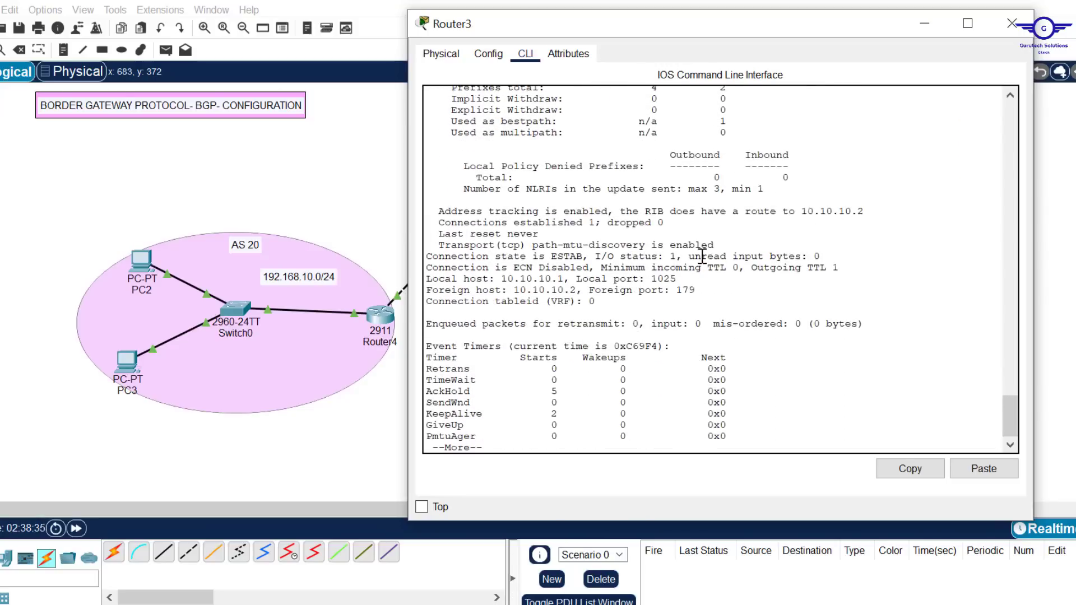
scroll(702, 257, "up", 3)
scroll(702, 257, "down", 3)
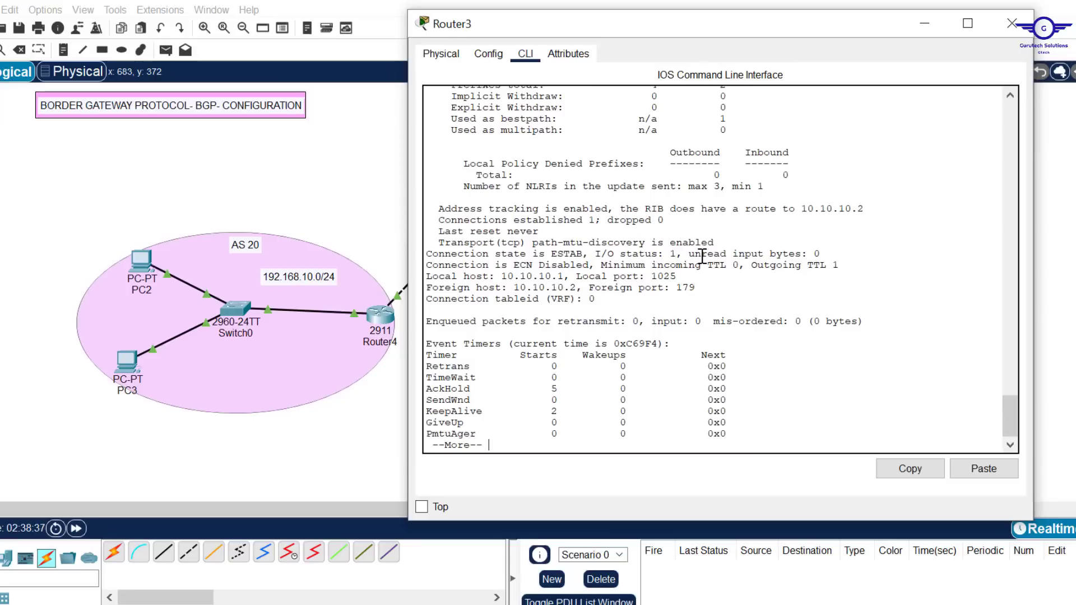
key("Return")
key("Return")
key("Return")
key("Return")
key("Return")
key("Return")
key("Return")
key("Return")
key("Return")
key("Return")
key("Return")
key("Return")
key("Return")
key("Return")
key("Return")
key("Return")
key("Return")
key("Return")
key("Return")
key("Return")
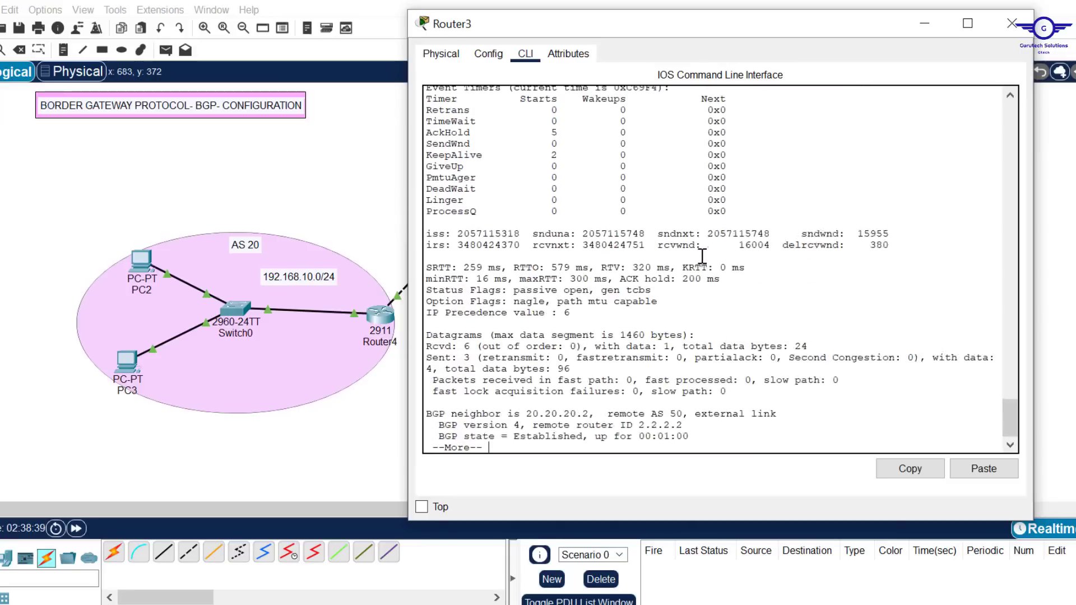
key("Return")
key("Return")
key("Return")
key("Return")
key("Return")
key("Return")
key("Return")
key("Return")
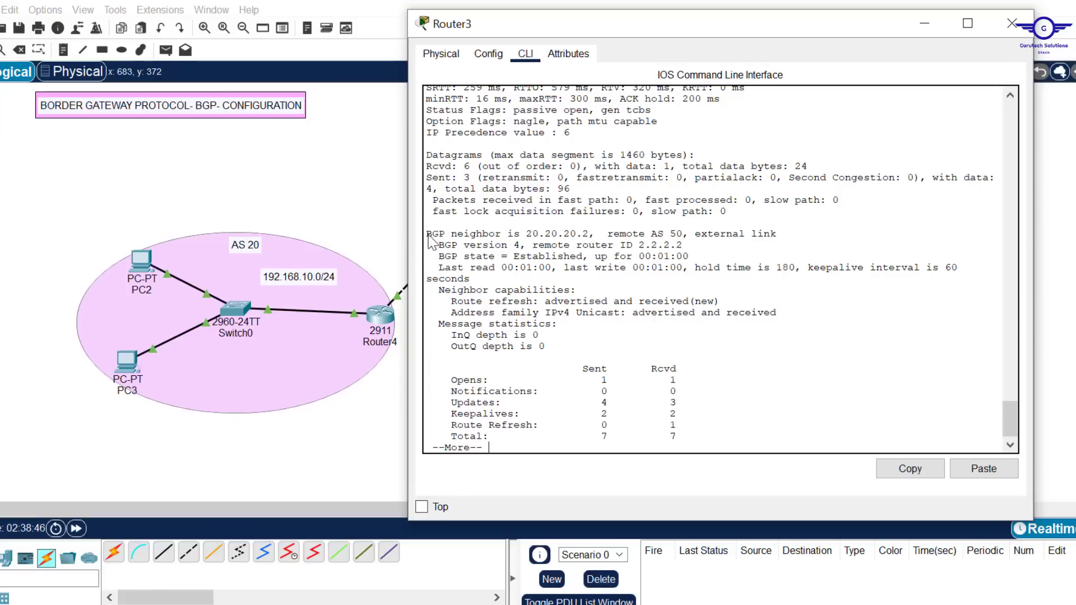
- Examine the remote AS, router ID and state in the 20.20.20.2 entry and compare them with Router5 in the topology
left_click_drag(426, 233, 751, 261)
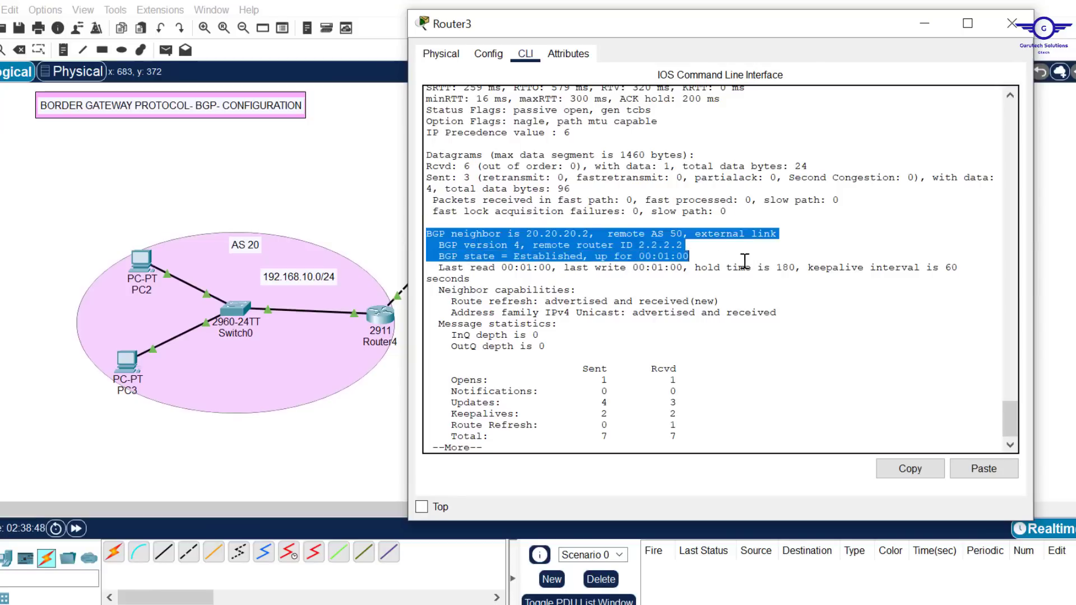
left_click(686, 246)
left_click_drag(687, 246, 539, 251)
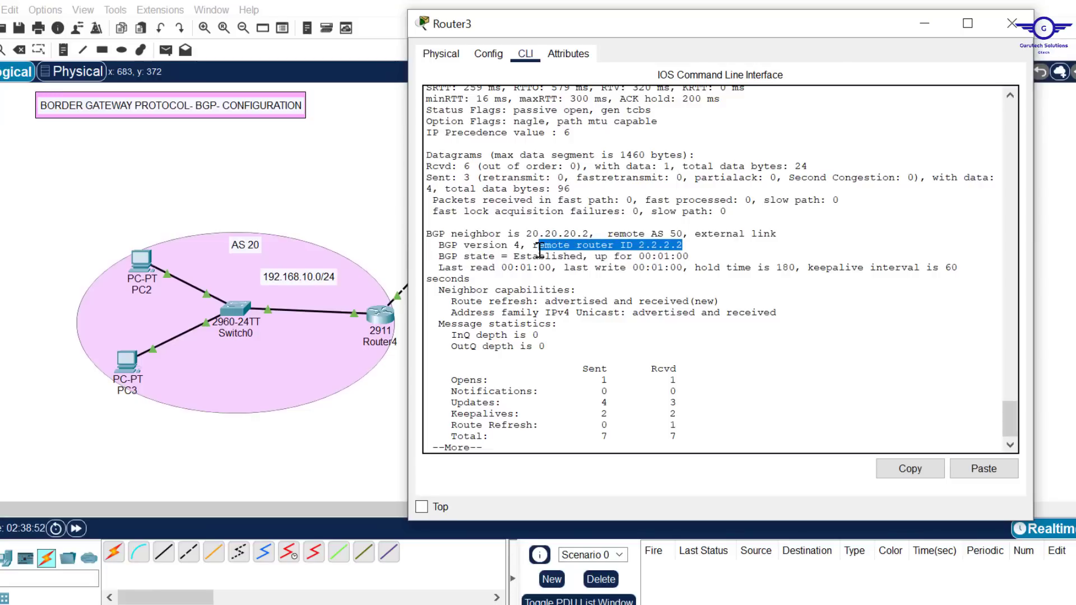
left_click(1052, 279)
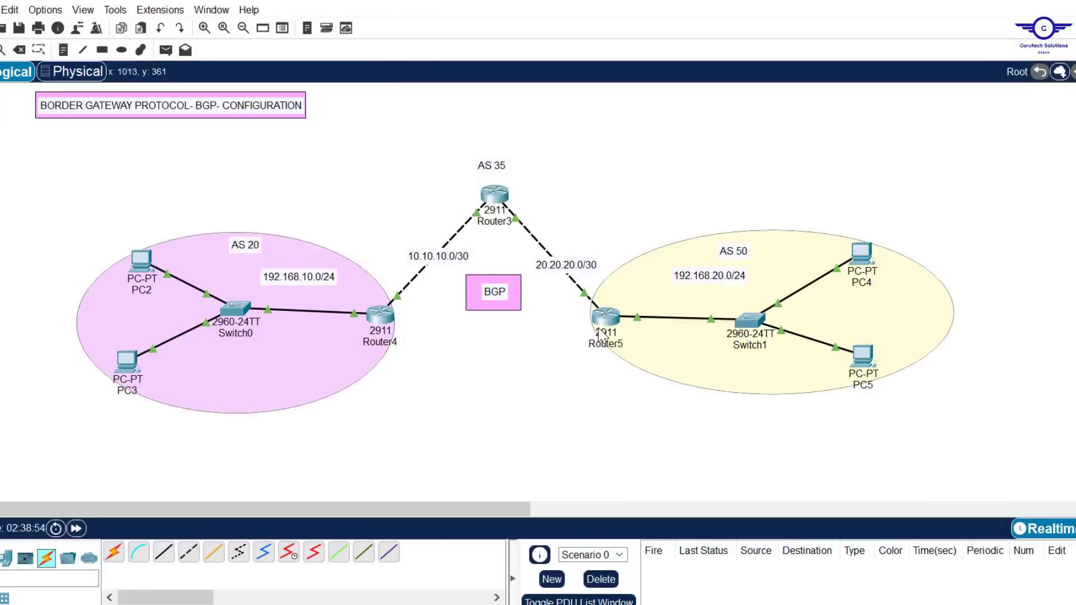
left_click(504, 197)
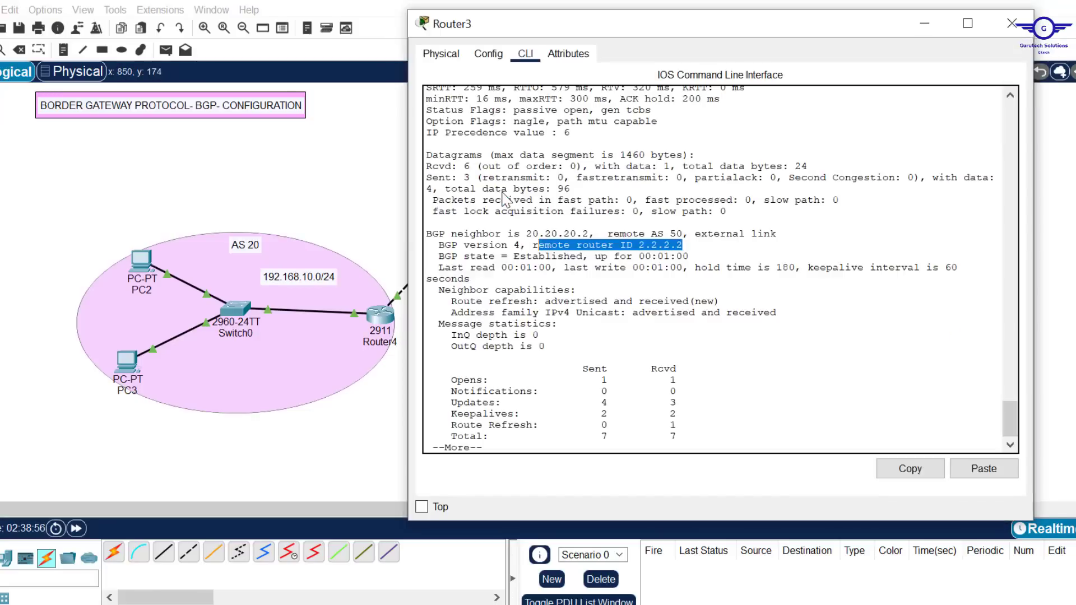
- Quit the paged output on Router3 and examine the neighbor table from sh ip bgp sum
left_click(571, 378)
key("space")
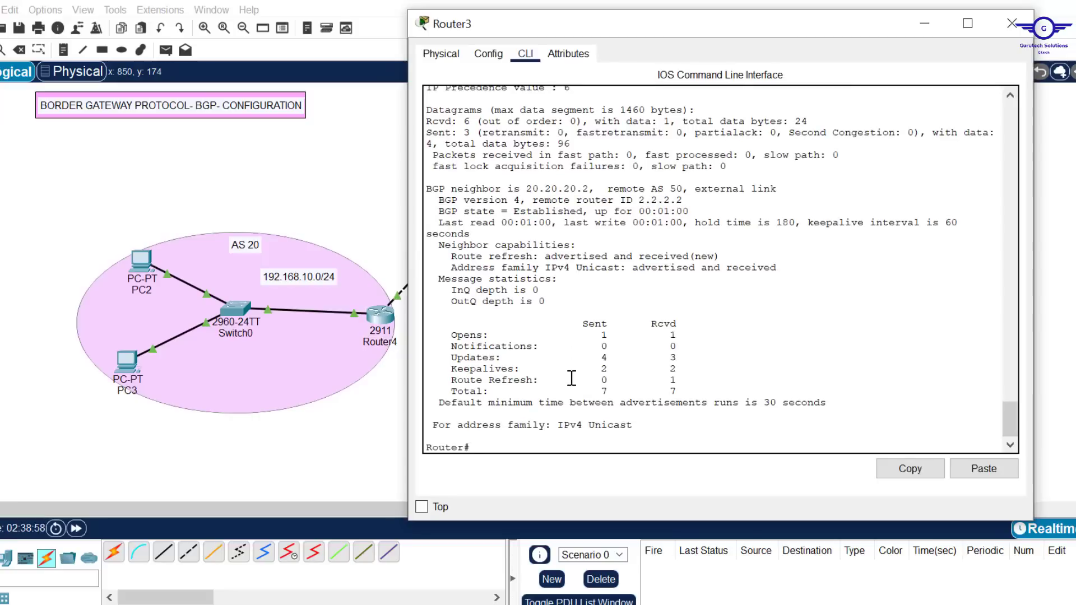
type("sh ip bgp sum")
key("Return")
key("Return")
key("Return")
key("Return")
key("Return")
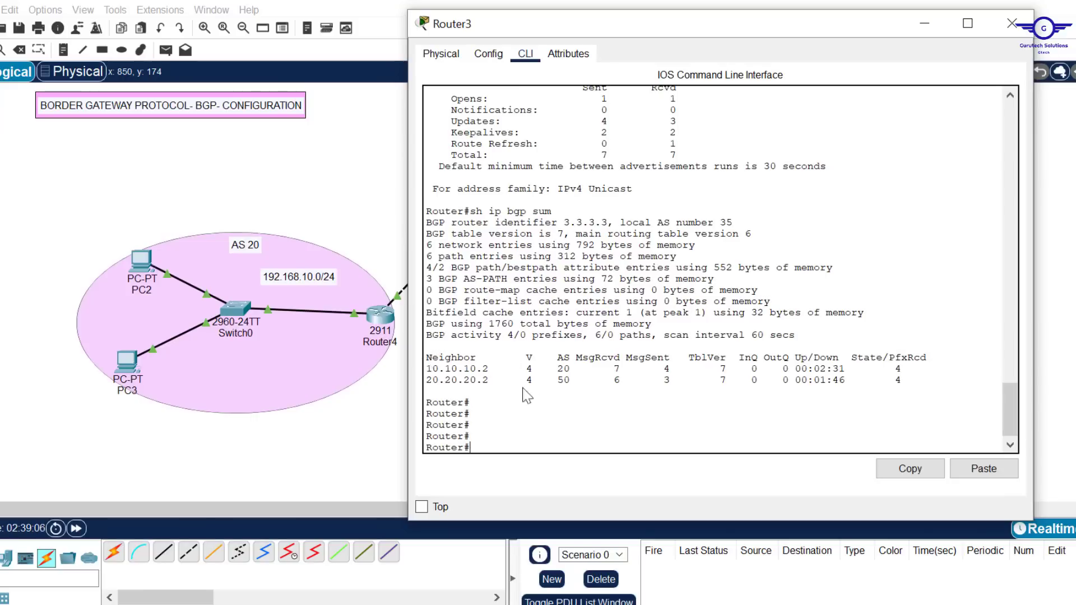
left_click_drag(431, 359, 919, 379)
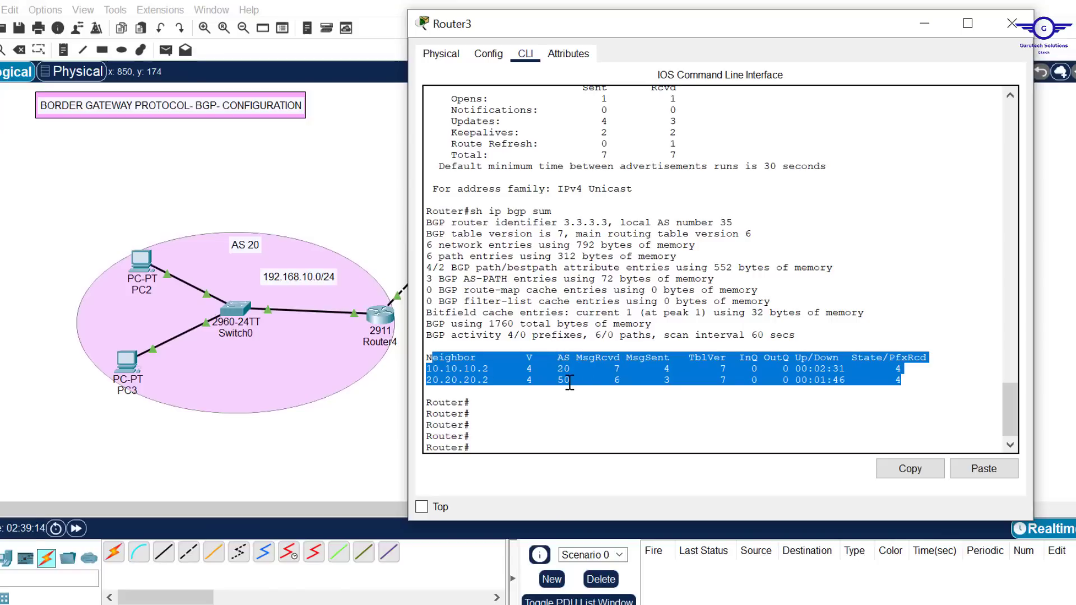
- Leave Router3's command line and check the IP configuration of PC2
left_click(347, 208)
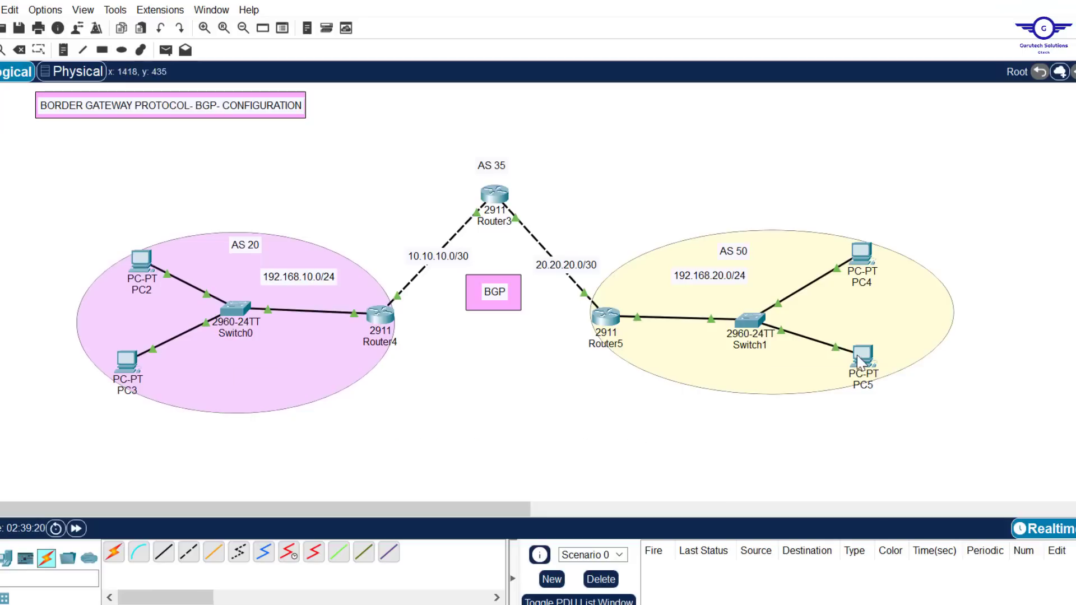
mouse_move(861, 362)
left_click(137, 264)
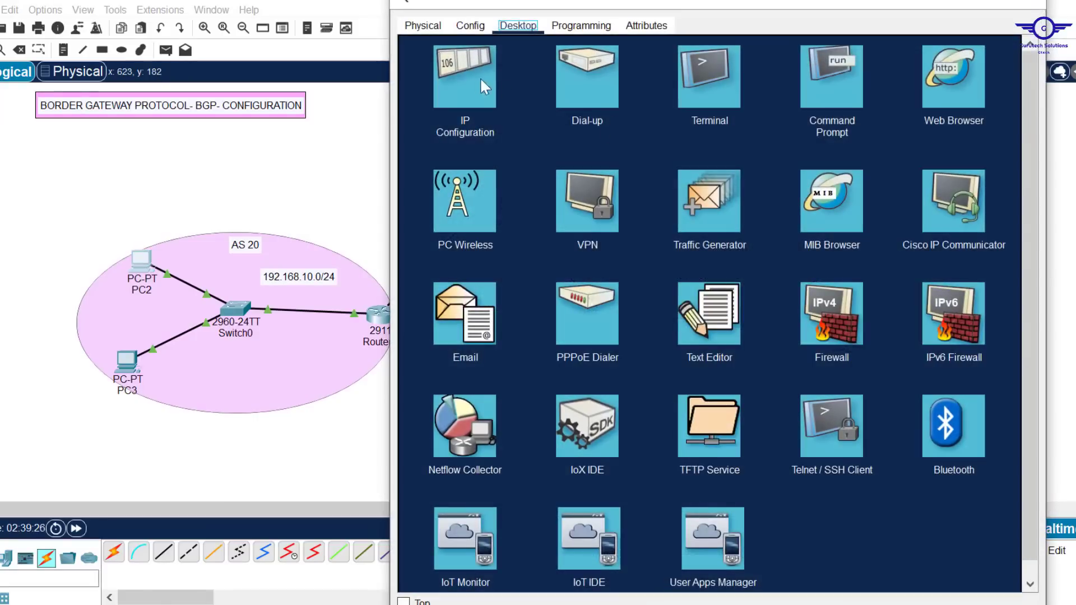
left_click(463, 75)
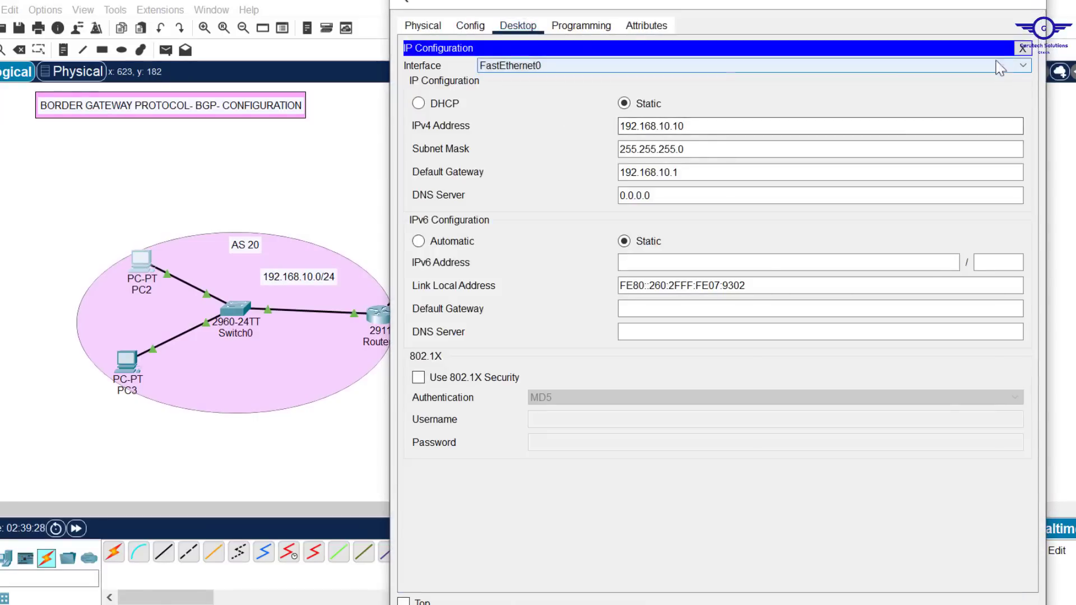
left_click(1022, 50)
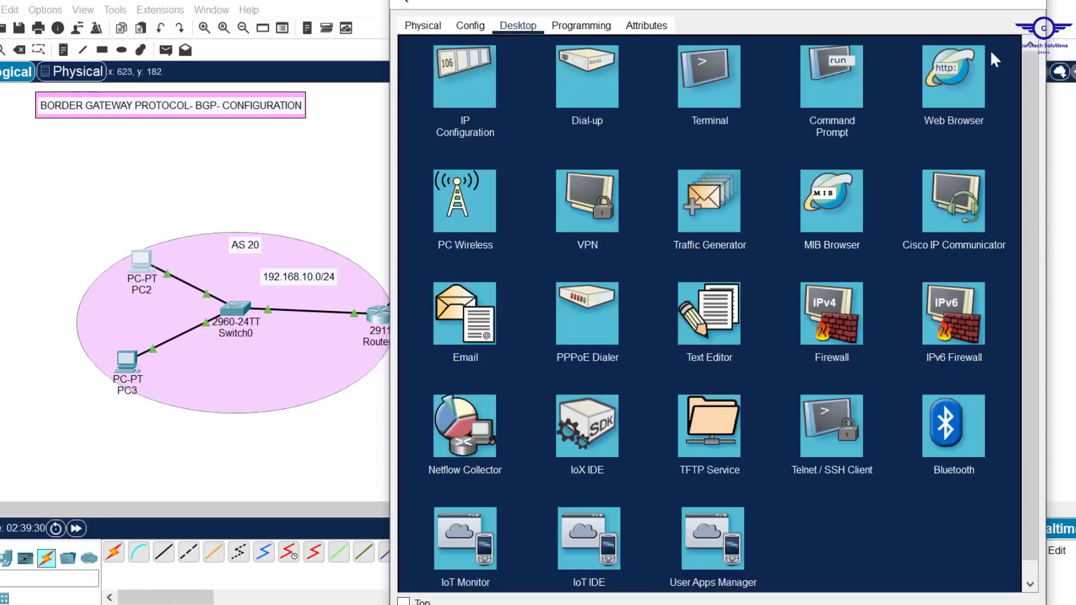
- Ping 192.168.20.10 in AS 50 from PC2's command prompt
left_click(848, 79)
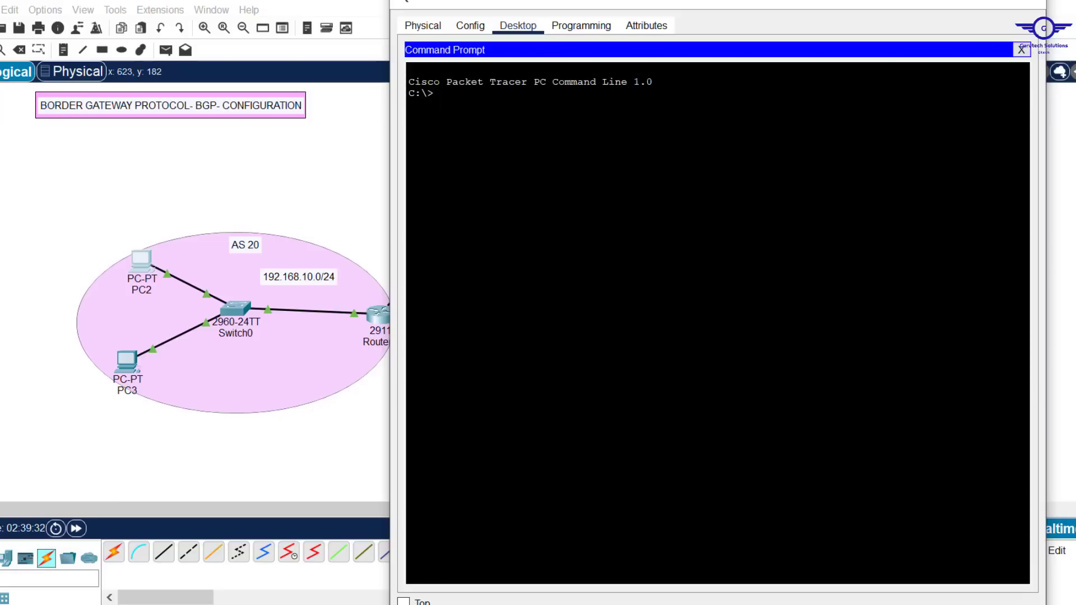
type("ping 192.168.20.10")
key("Return")
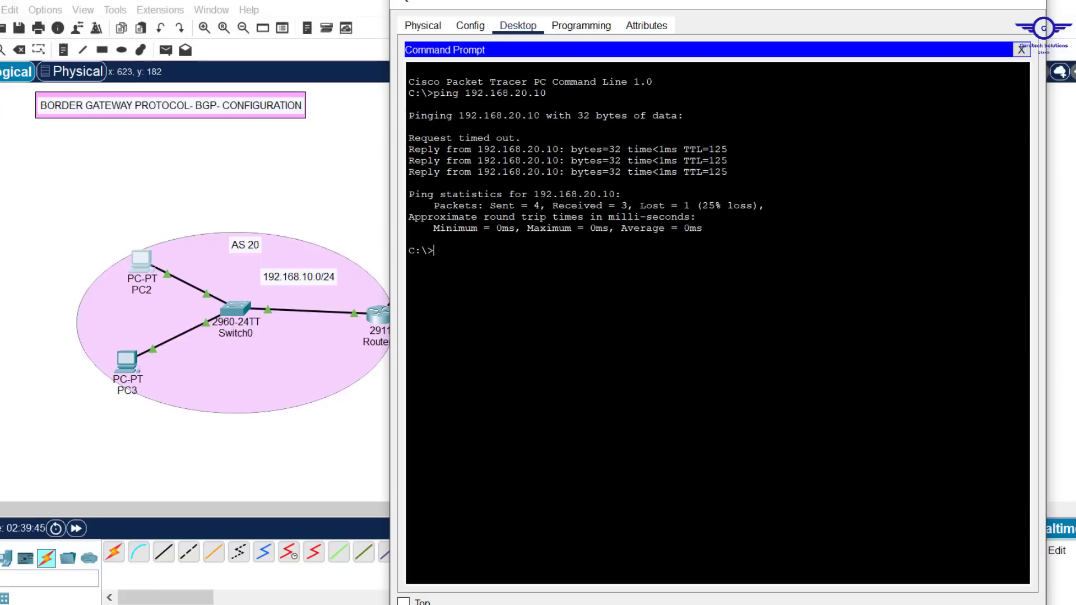
- Reuse the previous ping command on PC2 to test connectivity to 192.168.20.20
key("Up")
key("BackSpace")
key("BackSpace")
type("20")
key("Return")
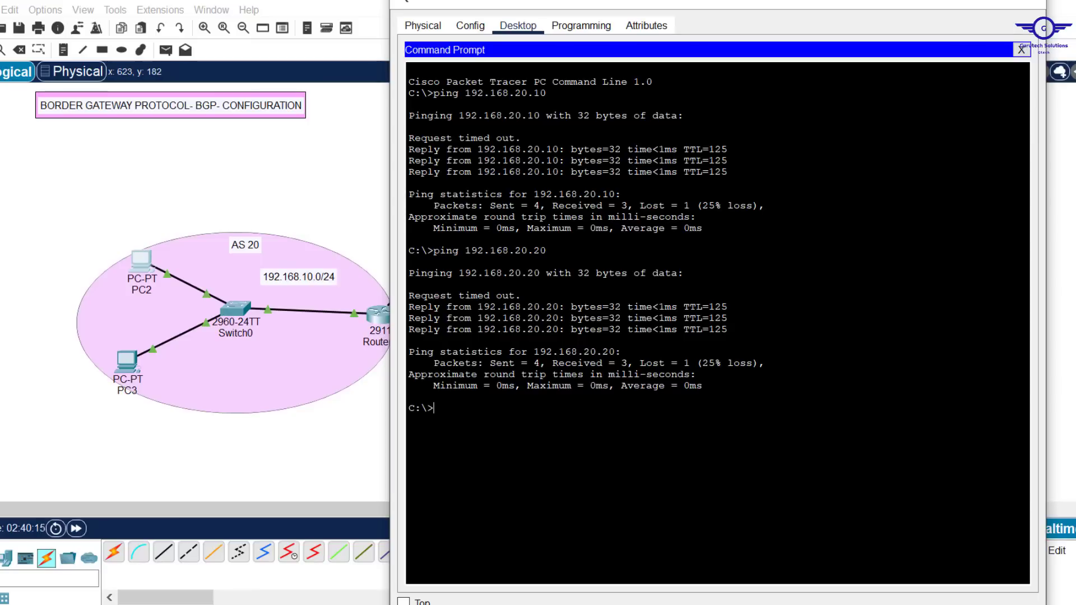
- Switch to the topic list in Google Sheets and fill the RIP, EIGRP, OSPF & BGP Routing cell with yellow
left_click(588, 552)
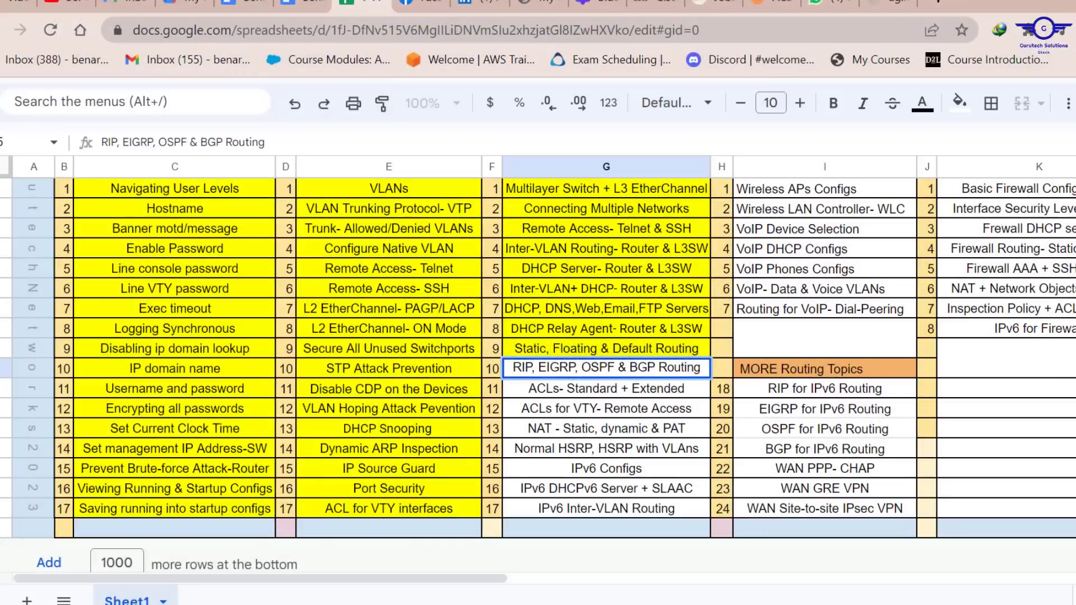
left_click(959, 102)
left_click(1030, 193)
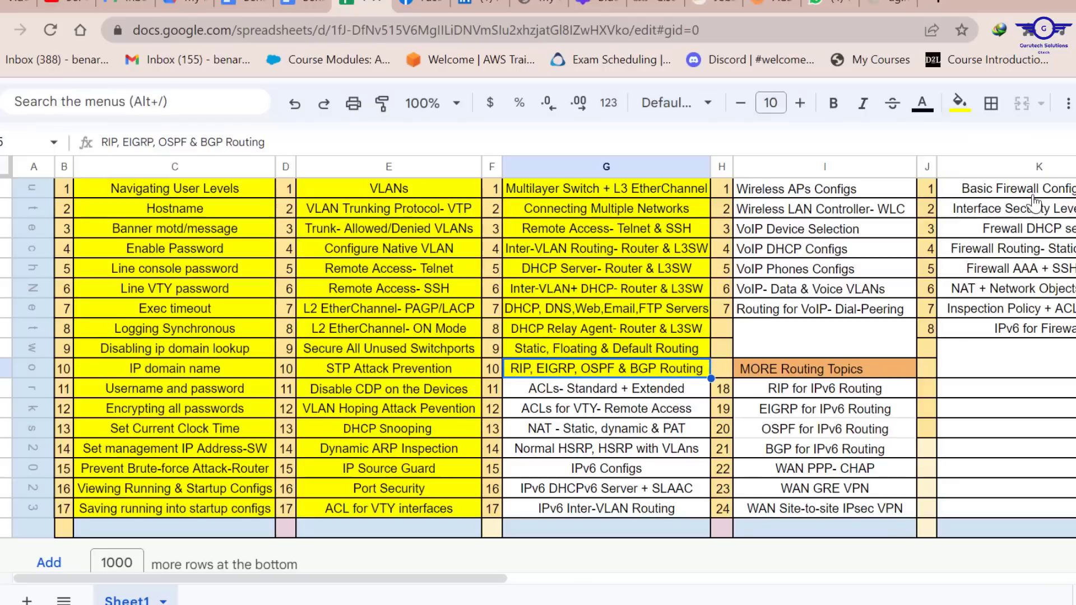